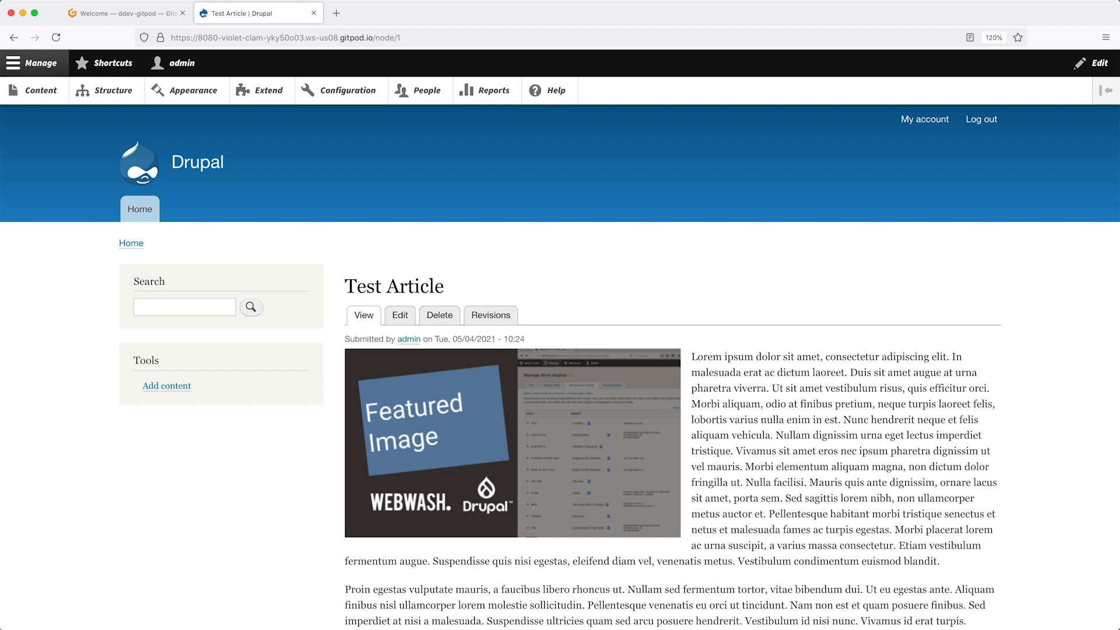
# - Open Test Article for editing and examine its body, tags and image fields
pyautogui.click(400, 315)
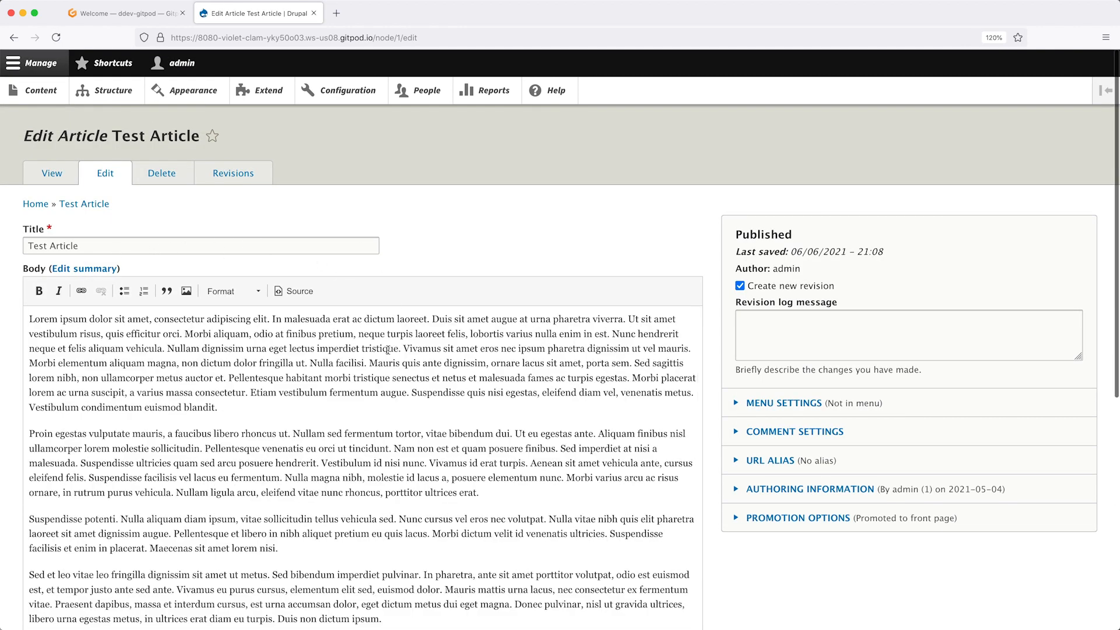
pyautogui.scroll(-6, 387, 349)
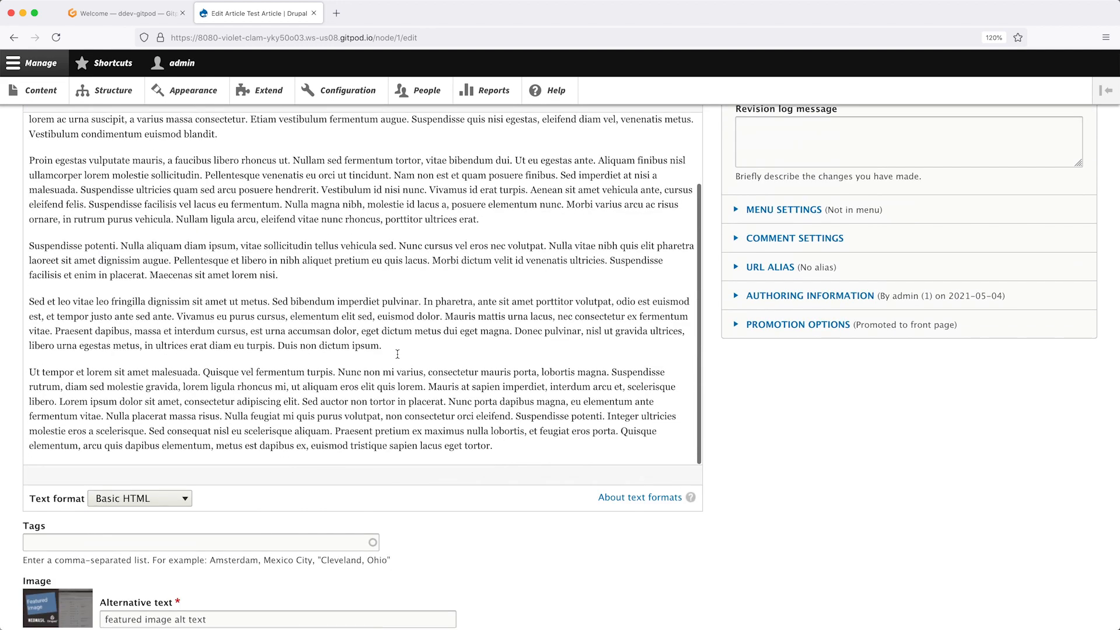
pyautogui.scroll(-5, 399, 356)
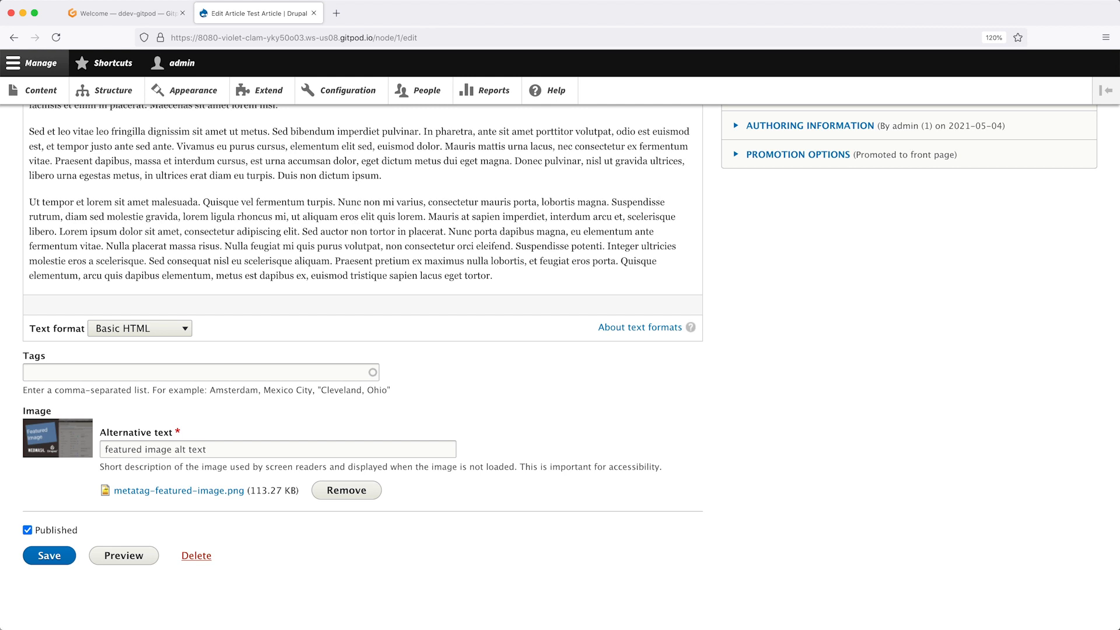
# - Switch to the Gitpod terminal and run "composer require drupal/metatag" to download the Metatag module
pyautogui.click(119, 13)
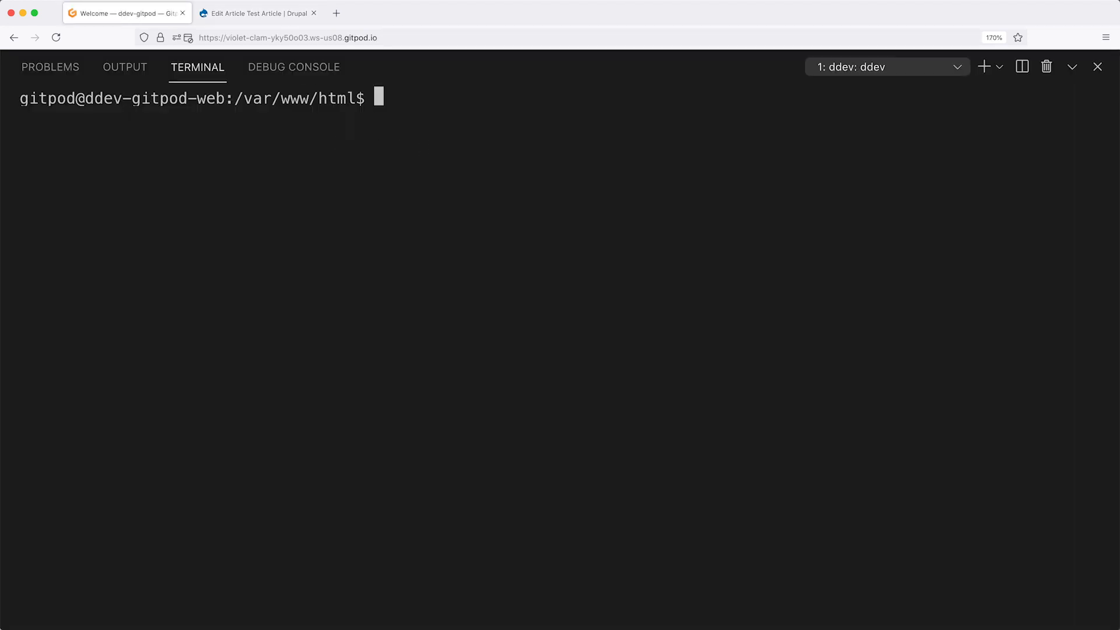
pyautogui.write('composer require drupal/metatag')
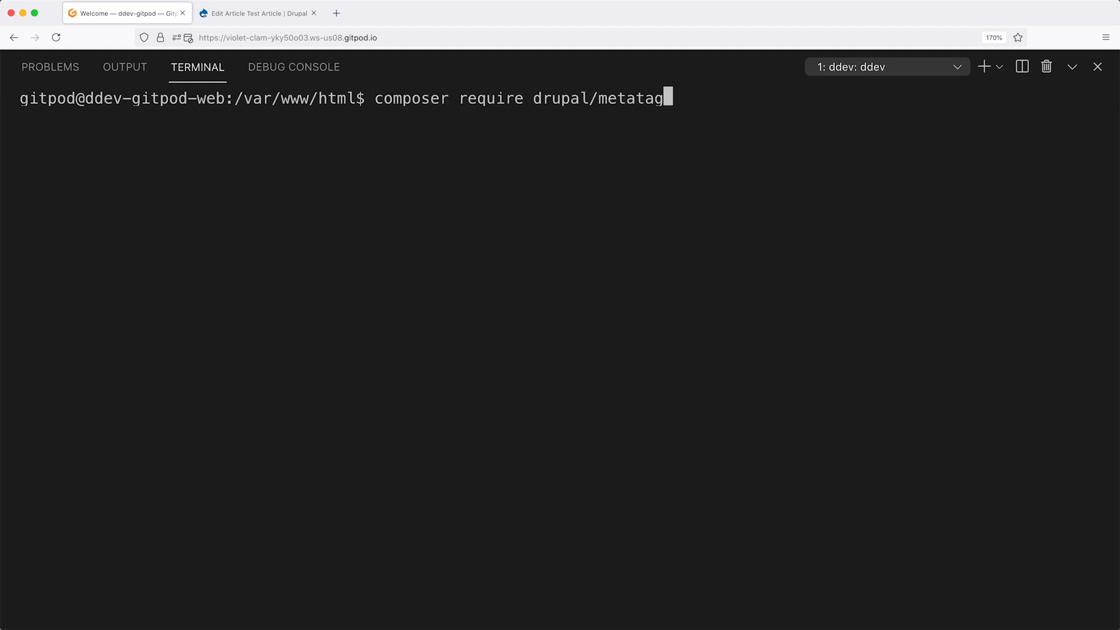
pyautogui.press('Return')
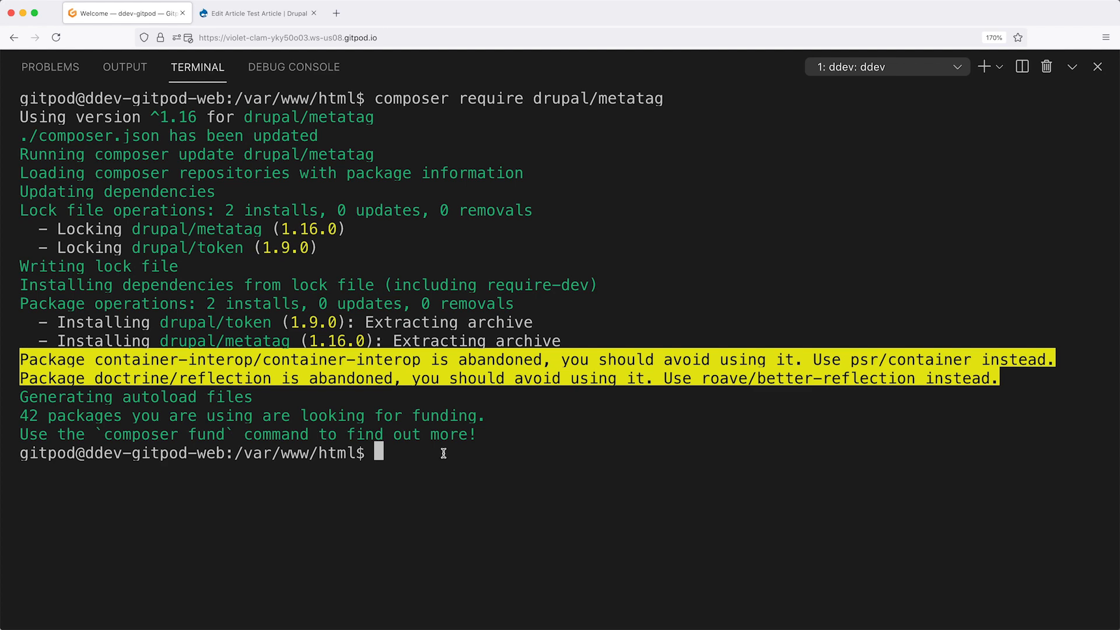
# - Switch back to the Drupal site, filter the module list by "metatag" and select the Metatag module
pyautogui.click(275, 13)
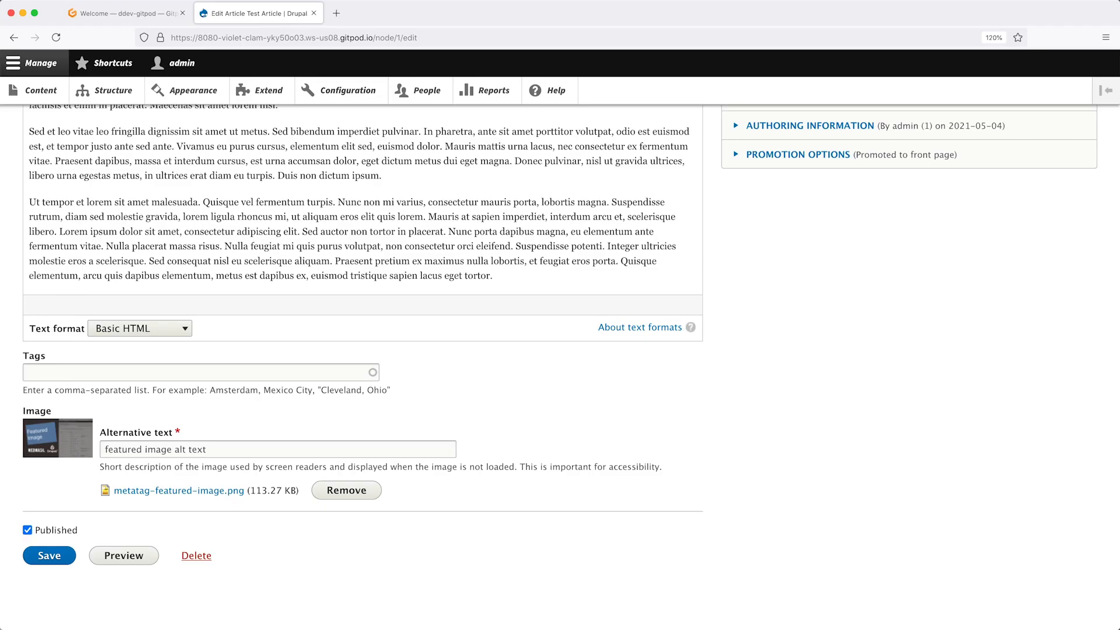
pyautogui.click(277, 95)
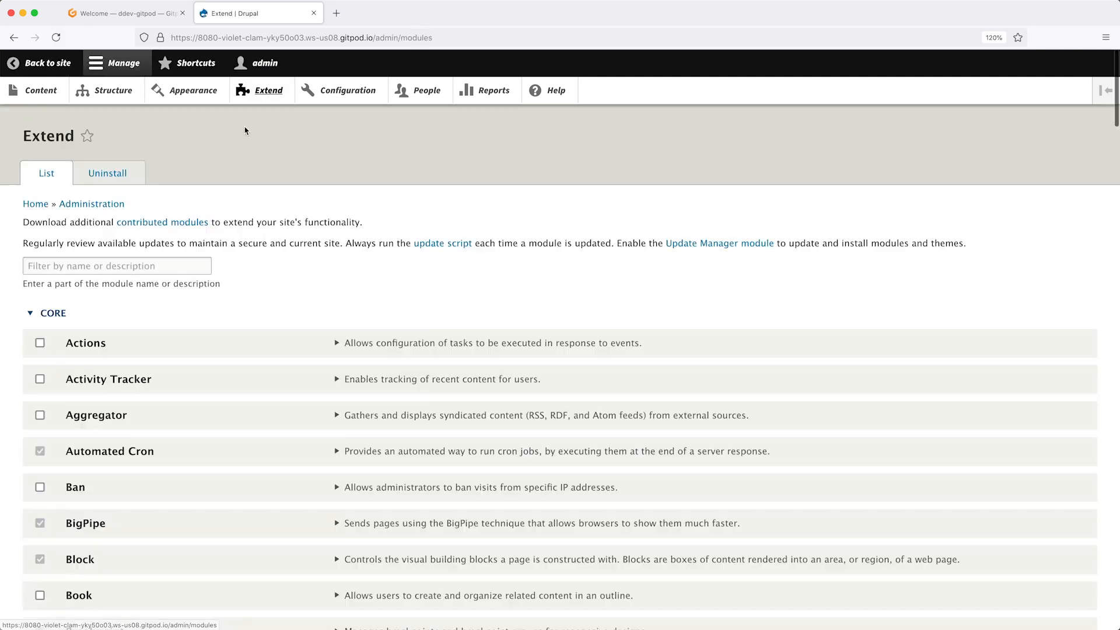
pyautogui.click(135, 267)
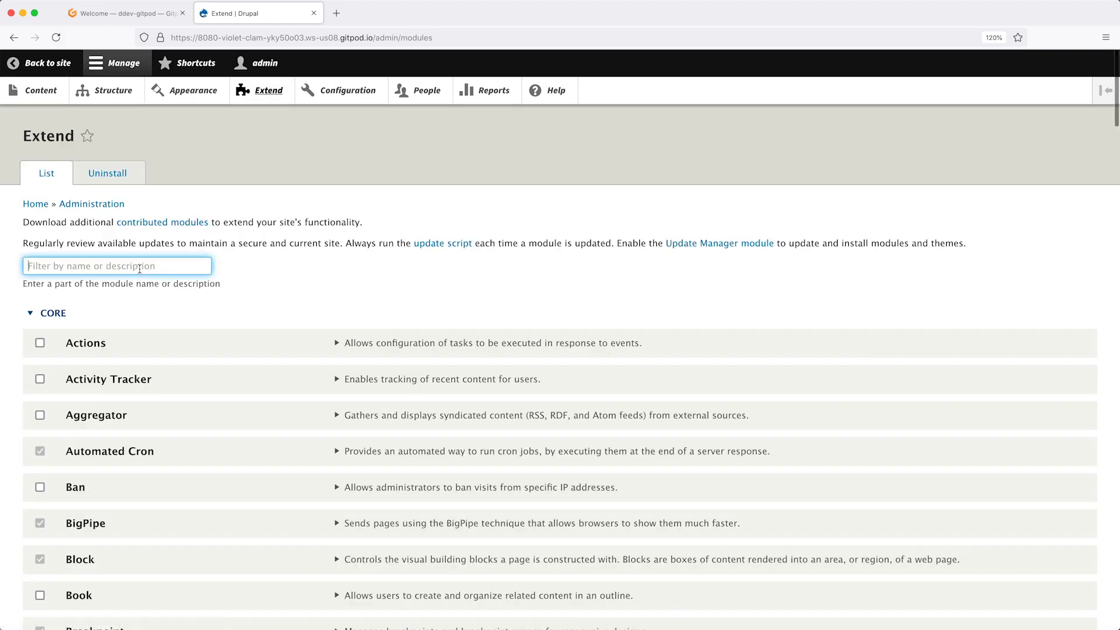
pyautogui.write('metatag')
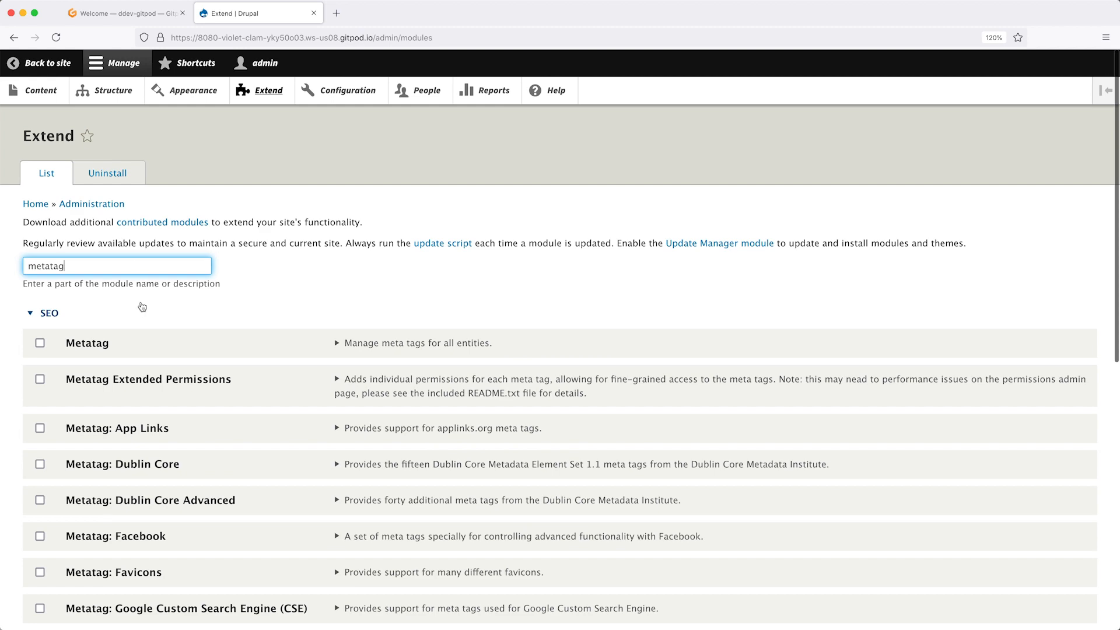
pyautogui.scroll(-2, 143, 306)
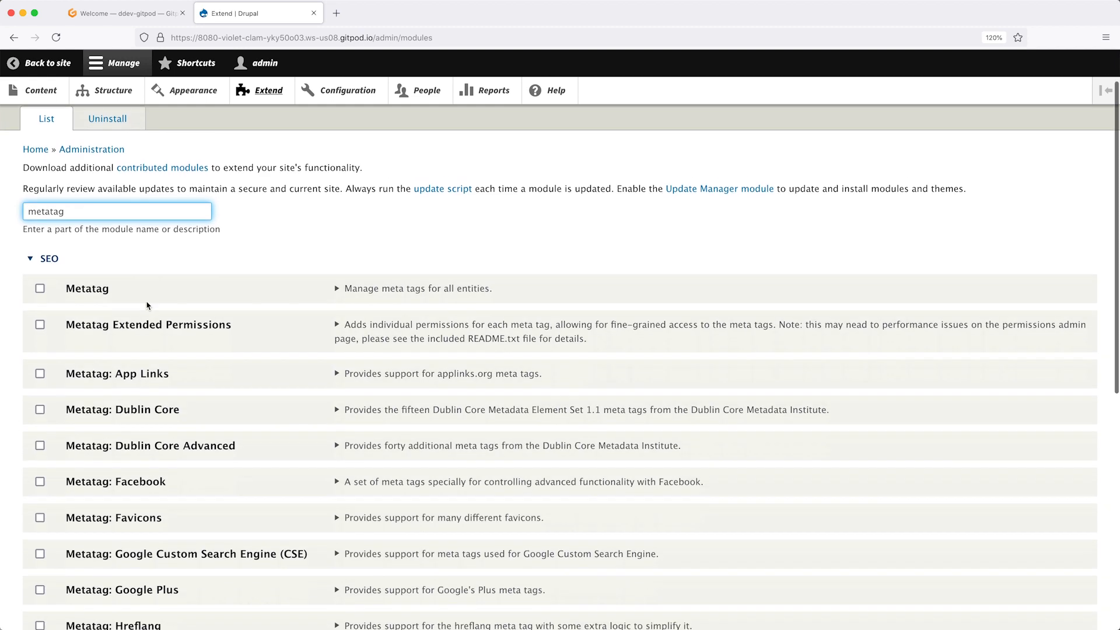
pyautogui.click(41, 287)
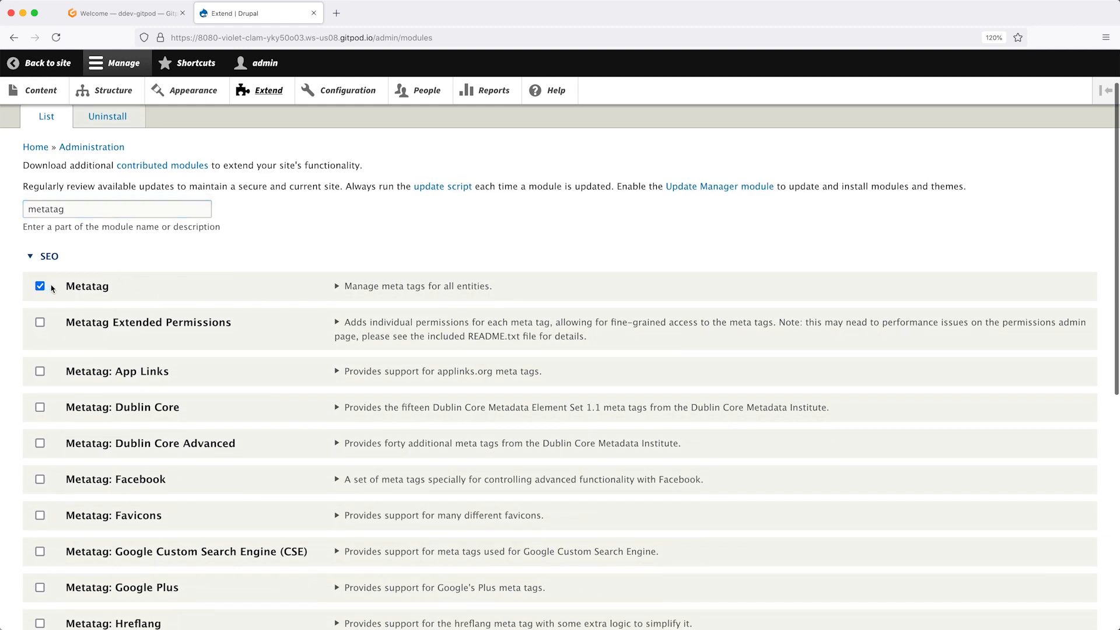
# - Add Metatag: Twitter Cards to the selection and install the modules together with the required Token module
pyautogui.scroll(-6, 52, 282)
pyautogui.scroll(-8, 55, 283)
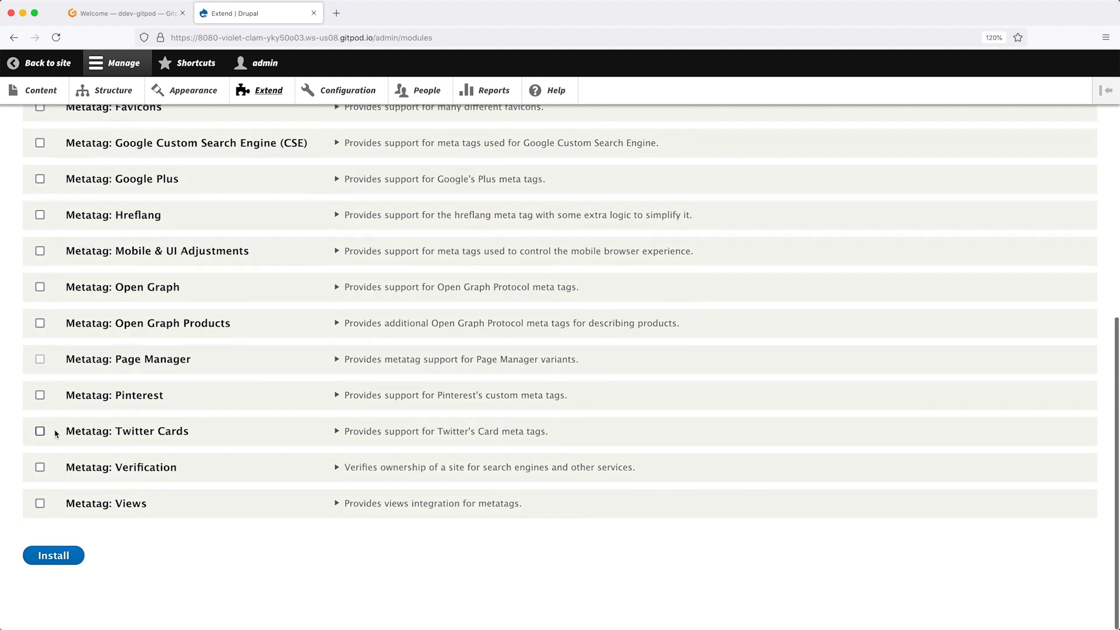
pyautogui.click(40, 431)
pyautogui.click(63, 556)
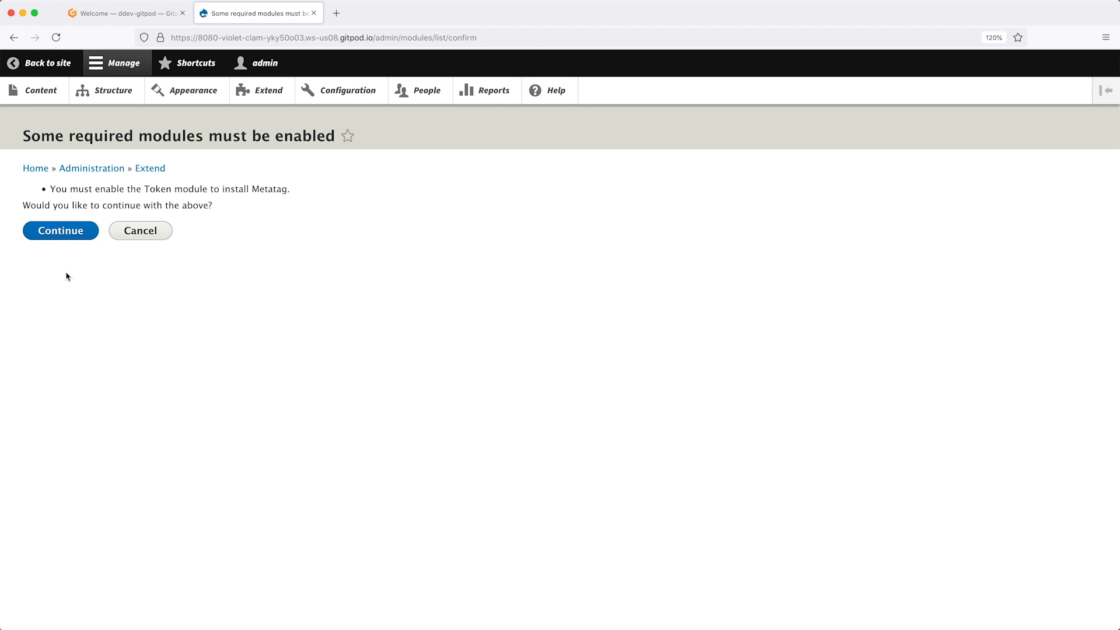
pyautogui.click(80, 229)
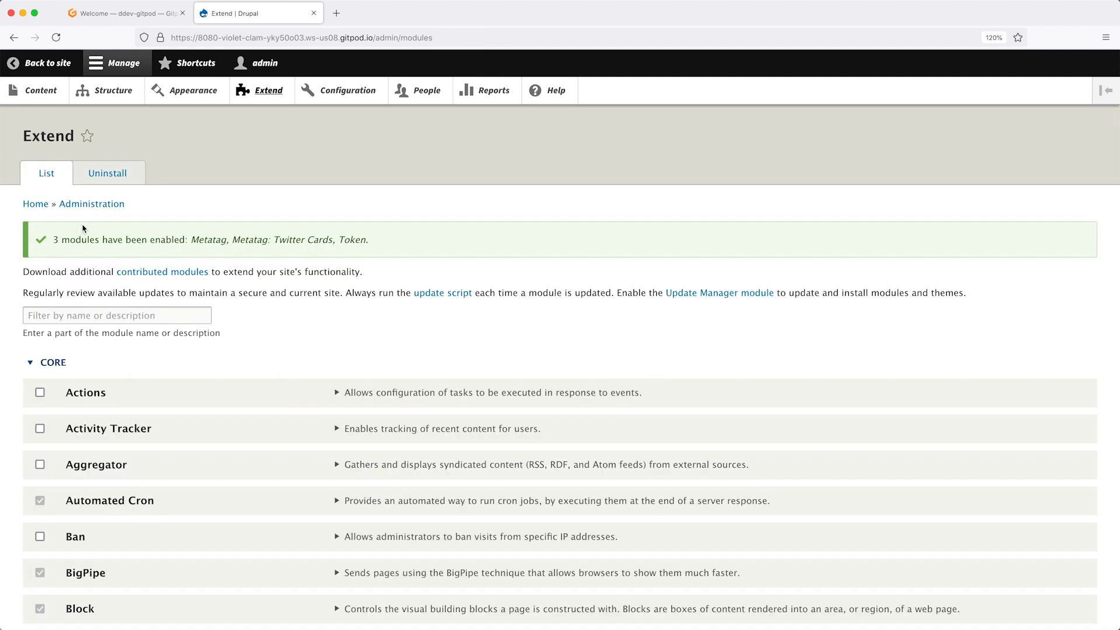
# - Open the Metatag defaults page in the site's search and metadata configuration
pyautogui.click(326, 95)
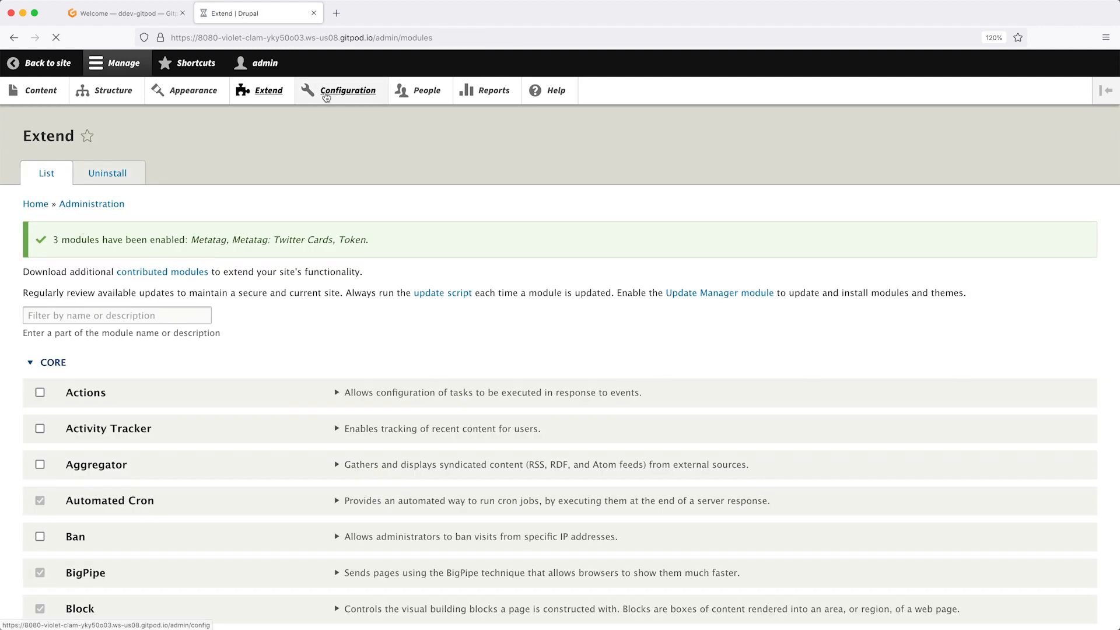
pyautogui.scroll(-6, 234, 342)
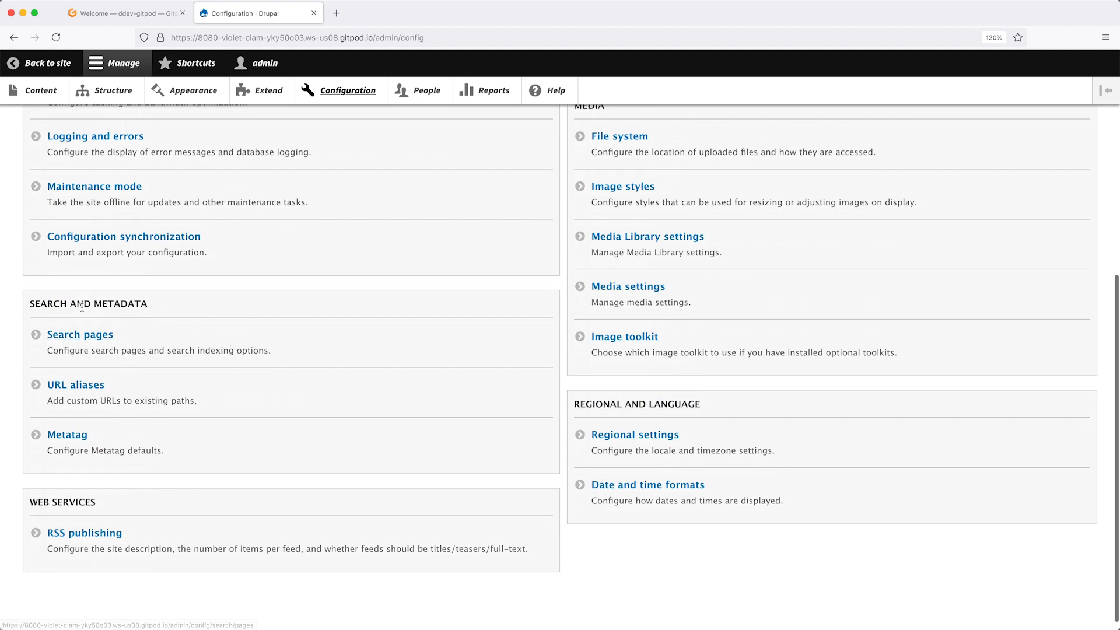
pyautogui.click(79, 439)
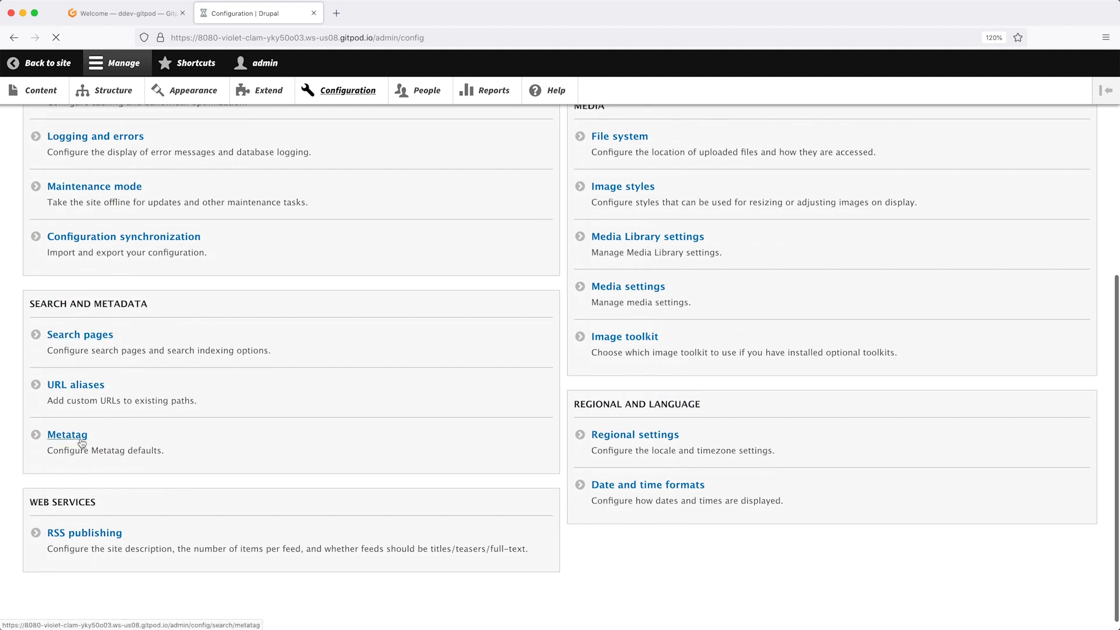
# - Expand the Content and Global entries and examine their default meta tags and inheritance
pyautogui.scroll(-2, 825, 437)
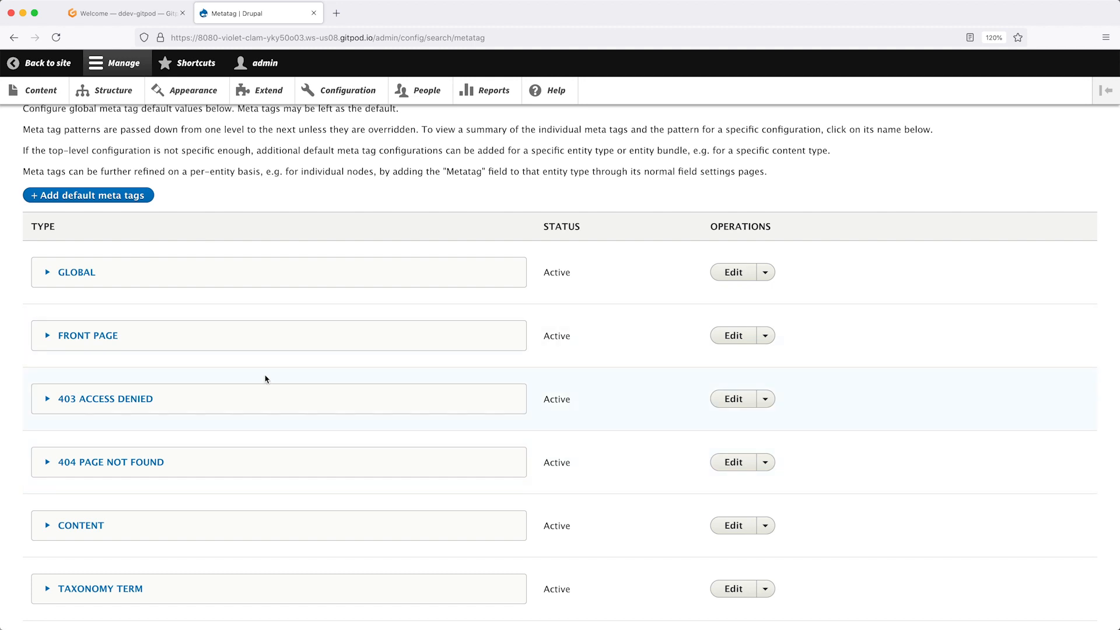
pyautogui.scroll(-3, 248, 393)
pyautogui.click(87, 412)
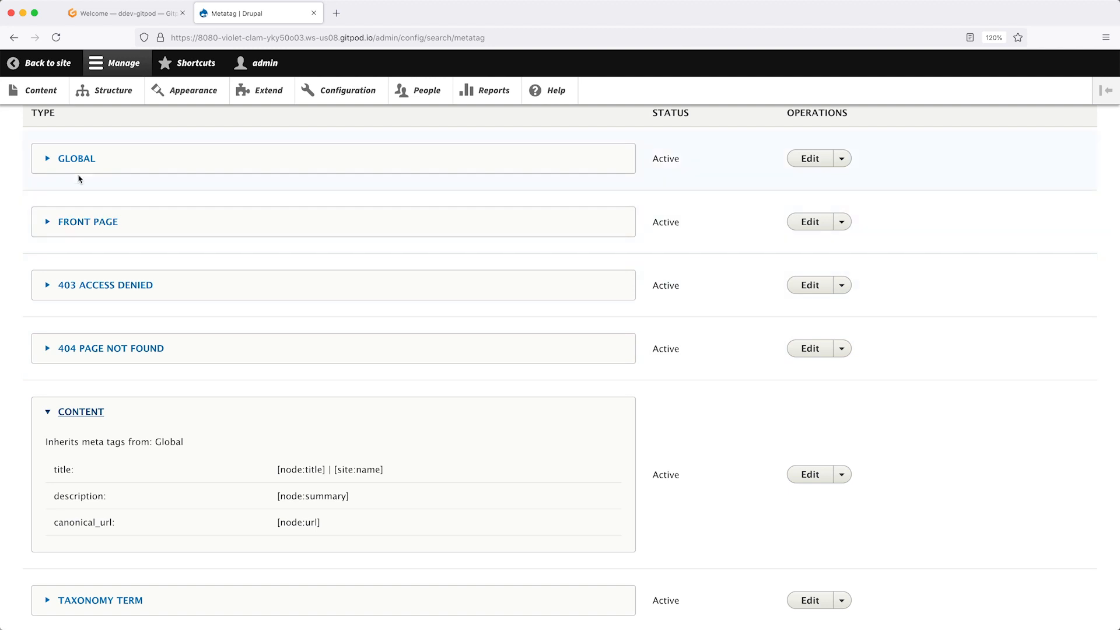
pyautogui.click(79, 158)
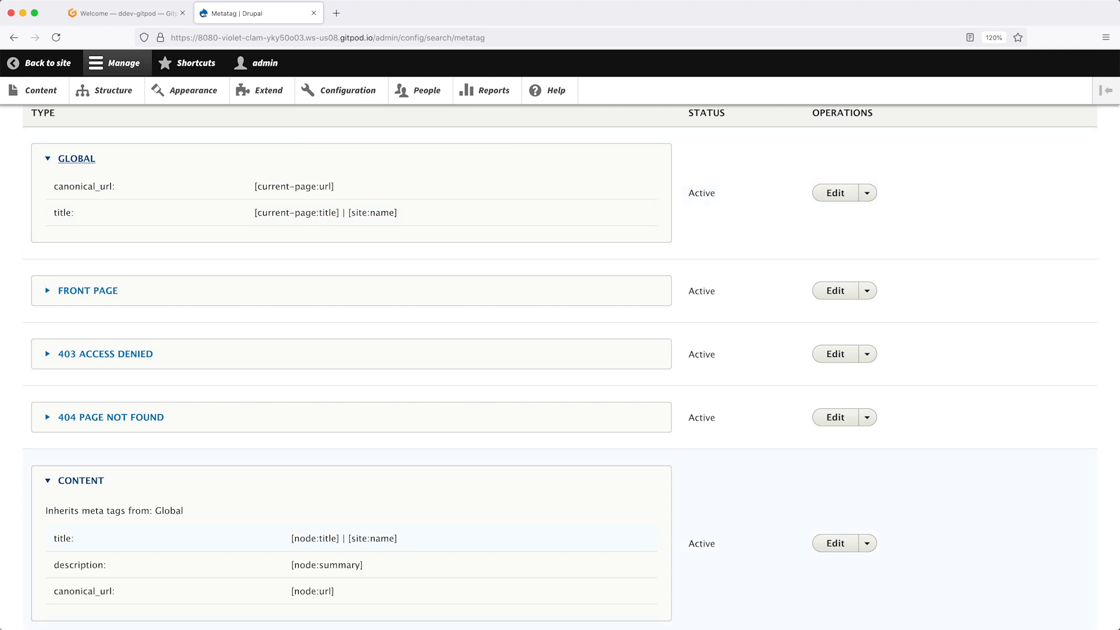
pyautogui.scroll(-2, 235, 545)
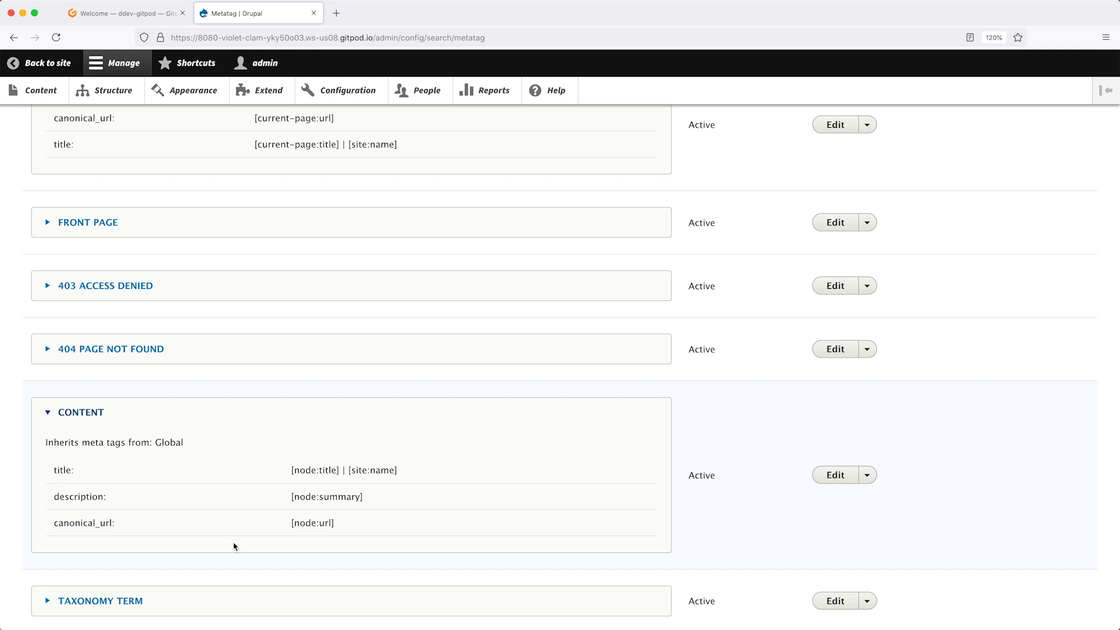
# - Add a default meta tag configuration for the Article content type and save it
pyautogui.scroll(5, 227, 531)
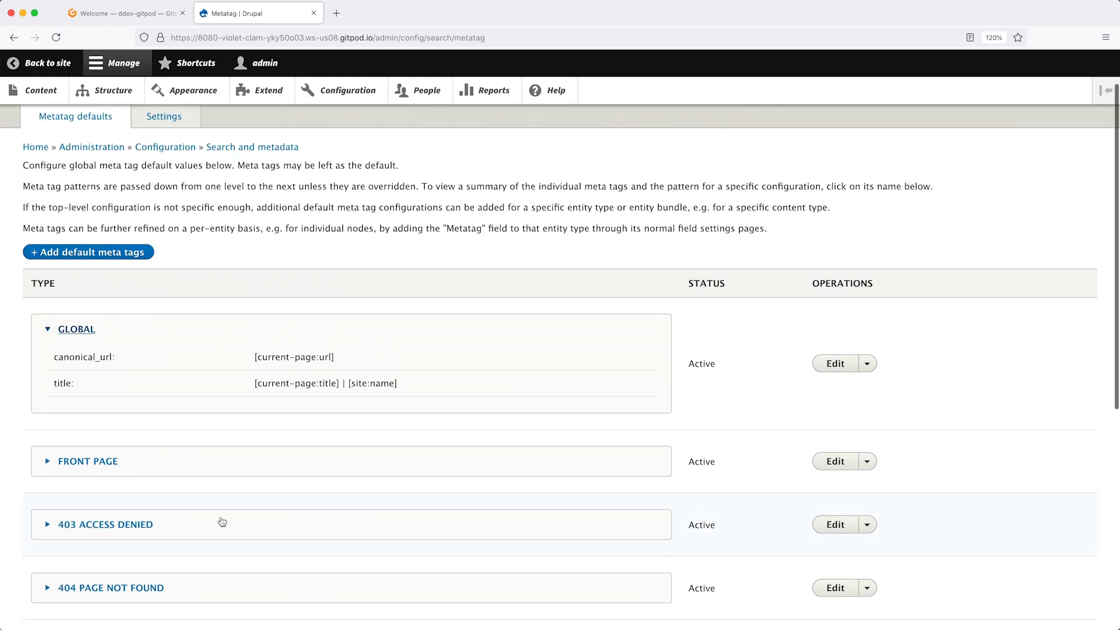
pyautogui.click(102, 259)
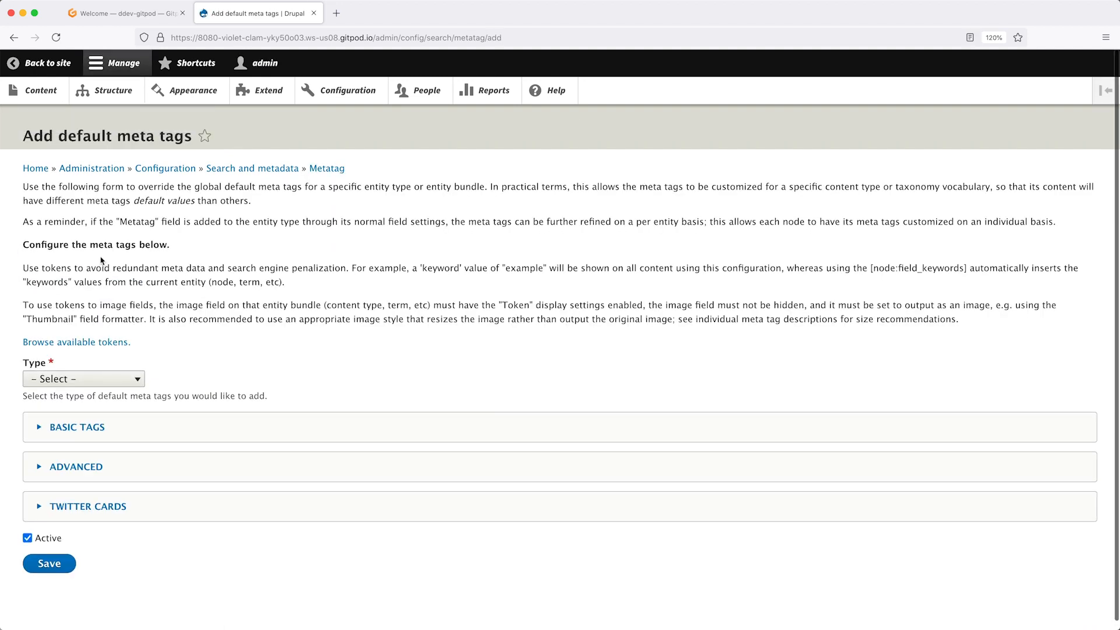
pyautogui.click(126, 378)
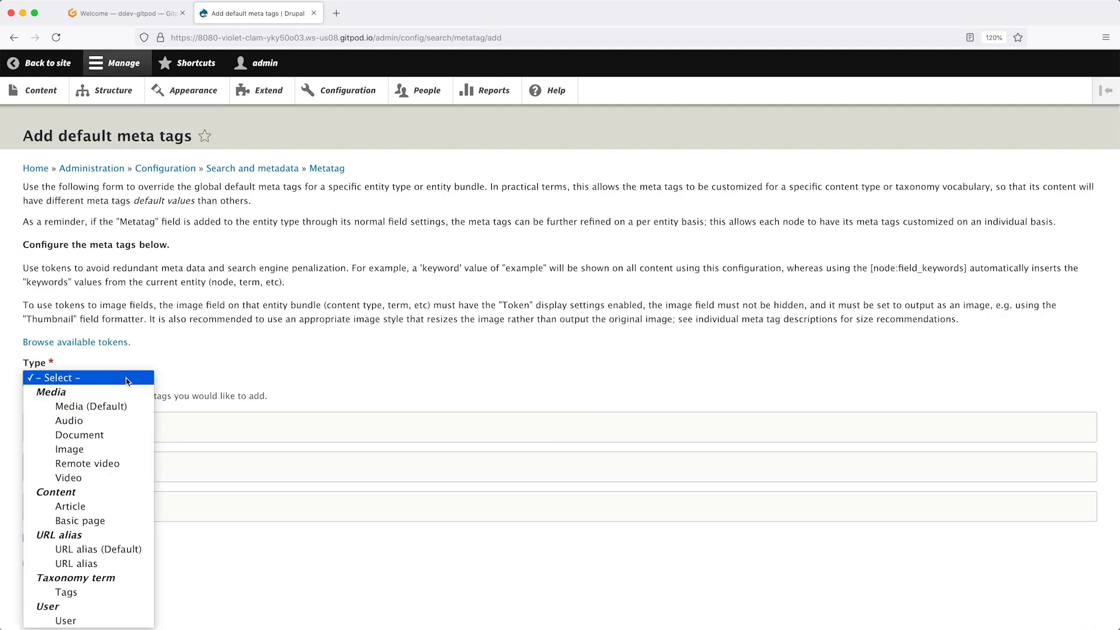
pyautogui.click(136, 507)
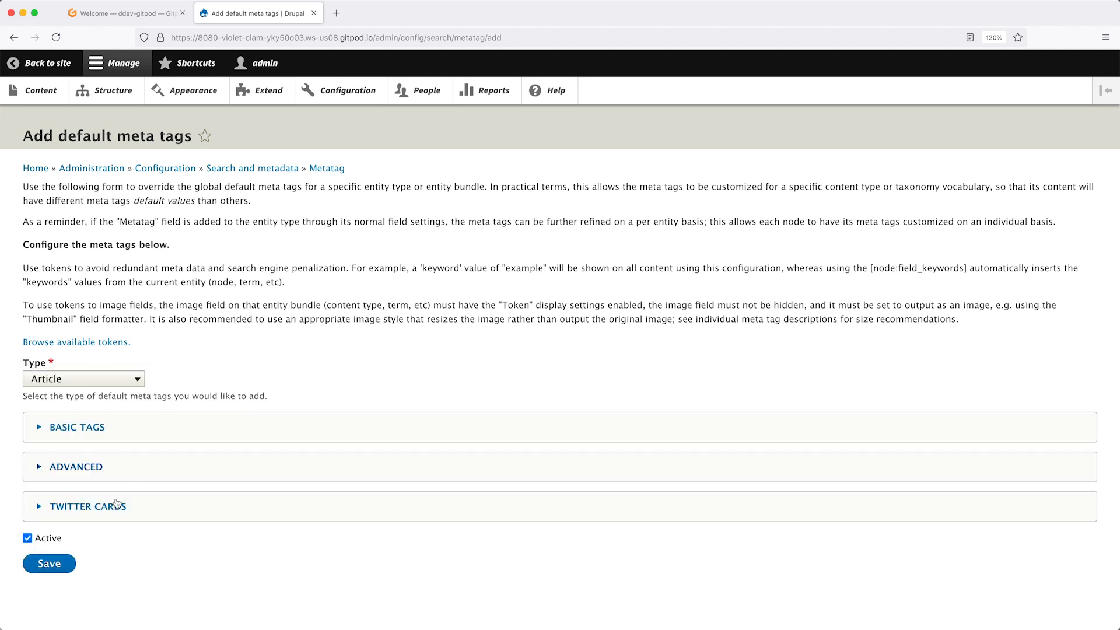
pyautogui.click(67, 569)
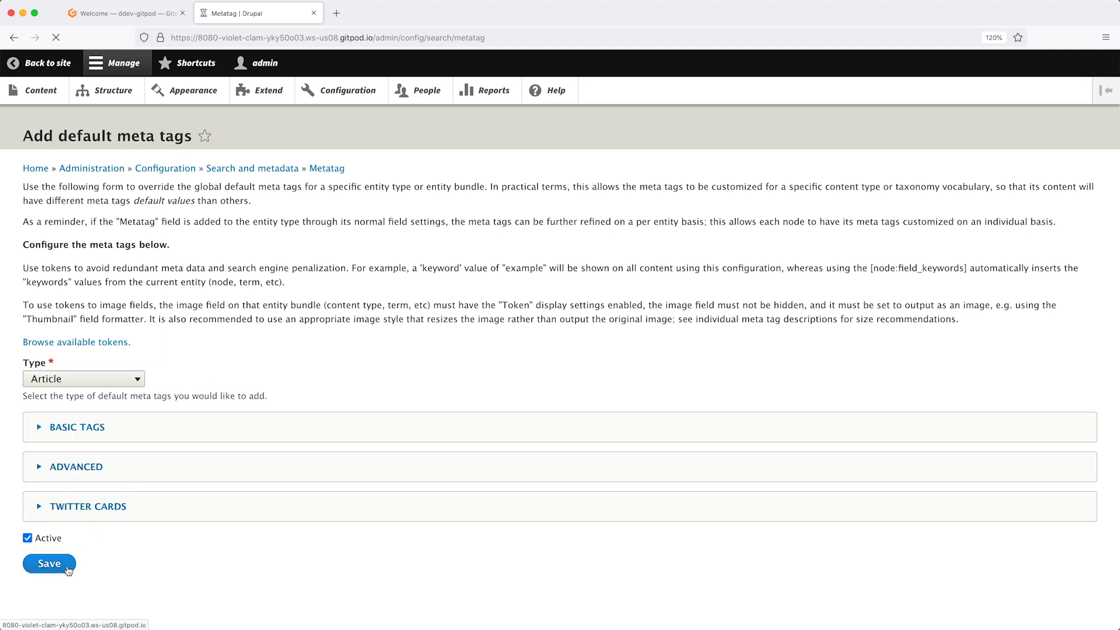
# - Expand the Content: Article defaults to check their inheritance, and open them for editing
pyautogui.scroll(-5, 68, 567)
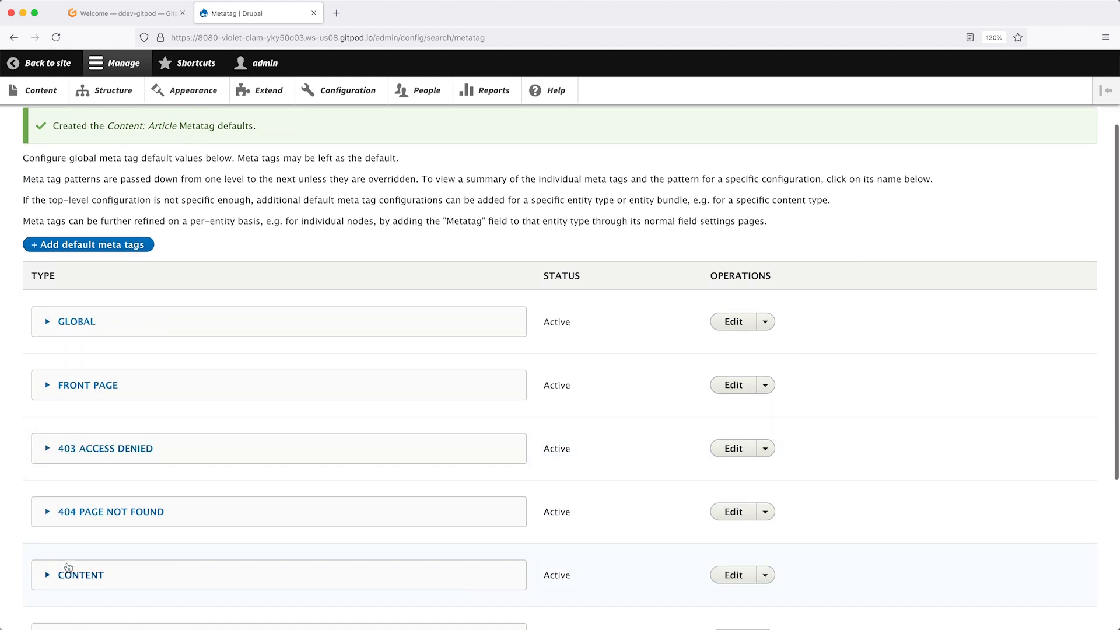
pyautogui.scroll(-1, 79, 467)
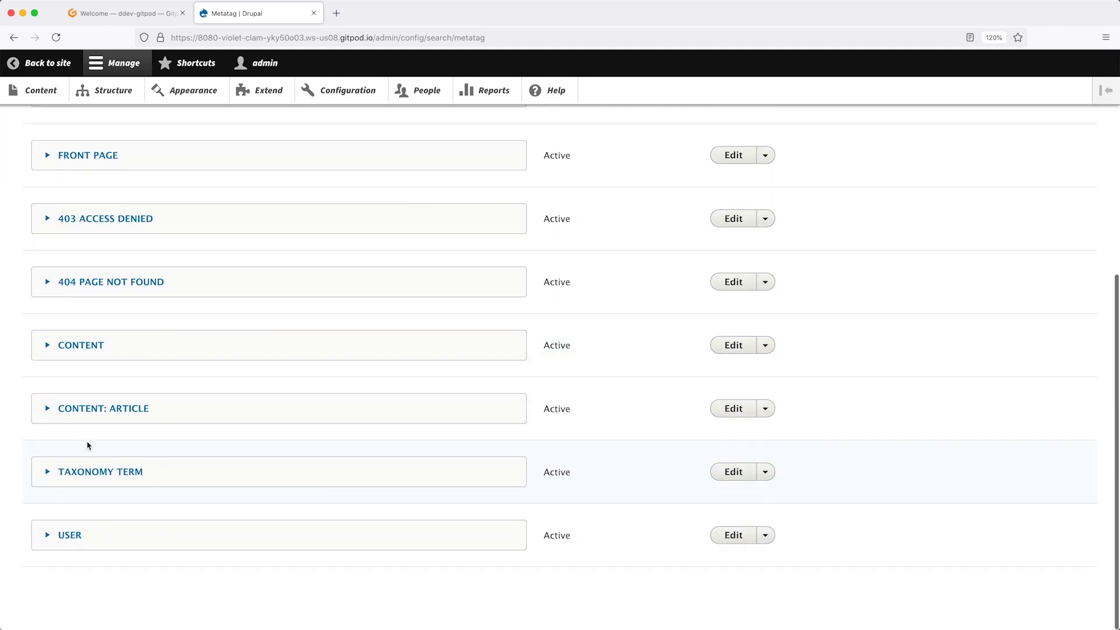
pyautogui.click(159, 413)
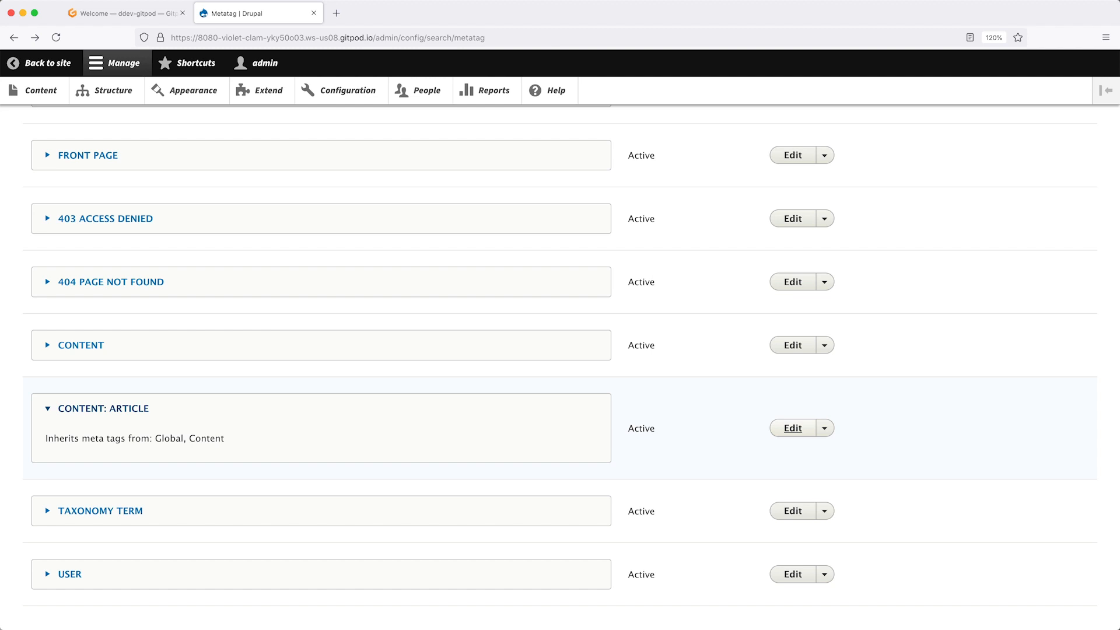
pyautogui.click(792, 429)
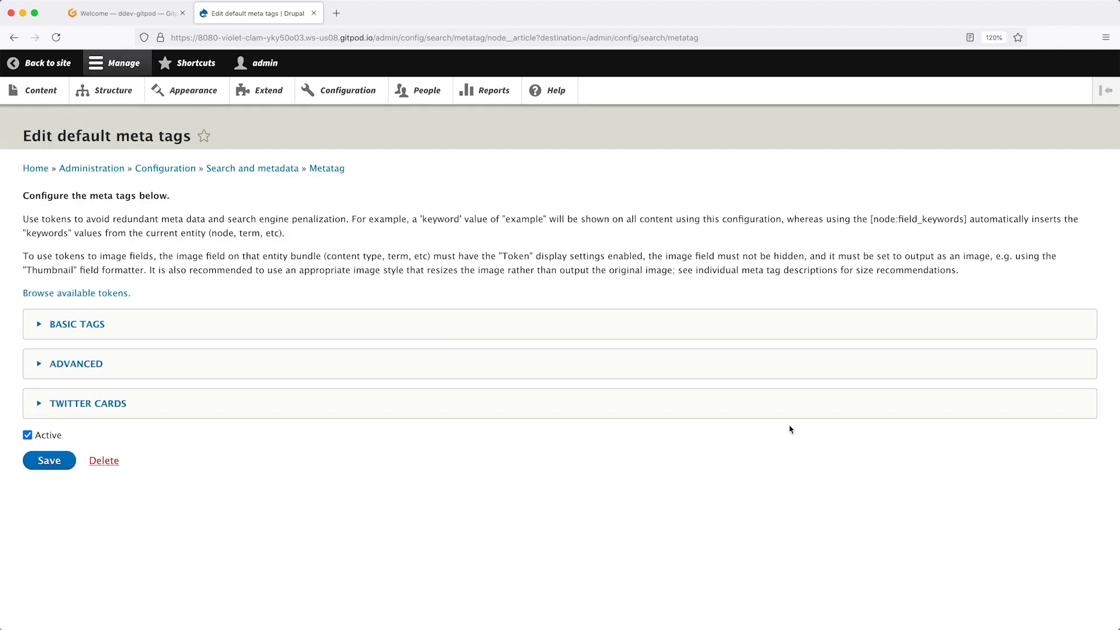
# - In the Twitter Cards settings, set the Twitter card type to "Summary Card with large image"
pyautogui.click(102, 407)
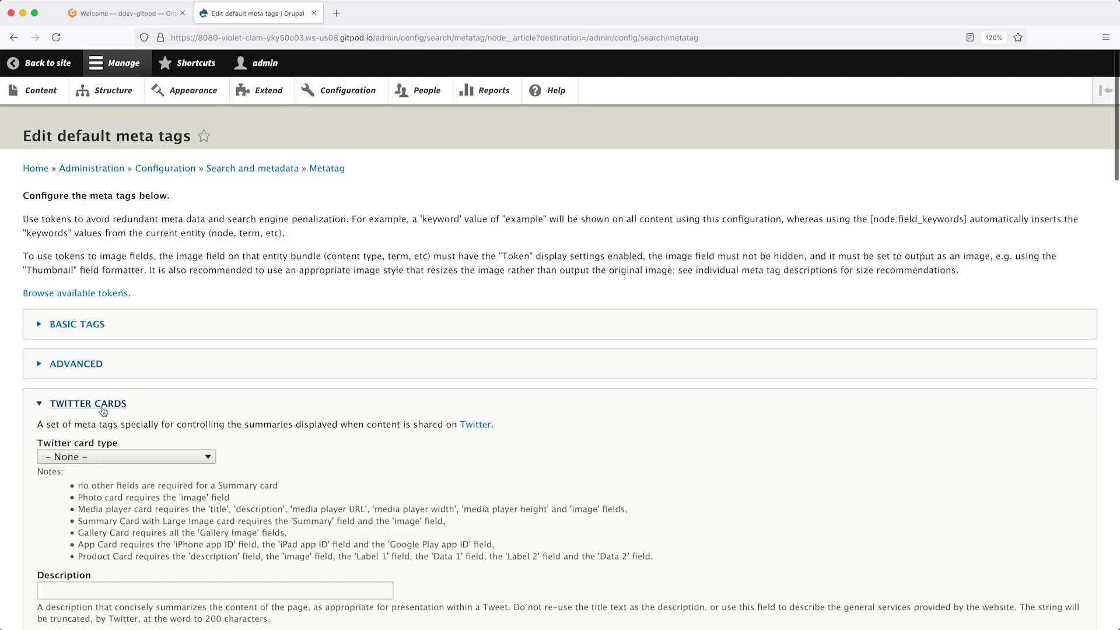
pyautogui.scroll(-5, 274, 432)
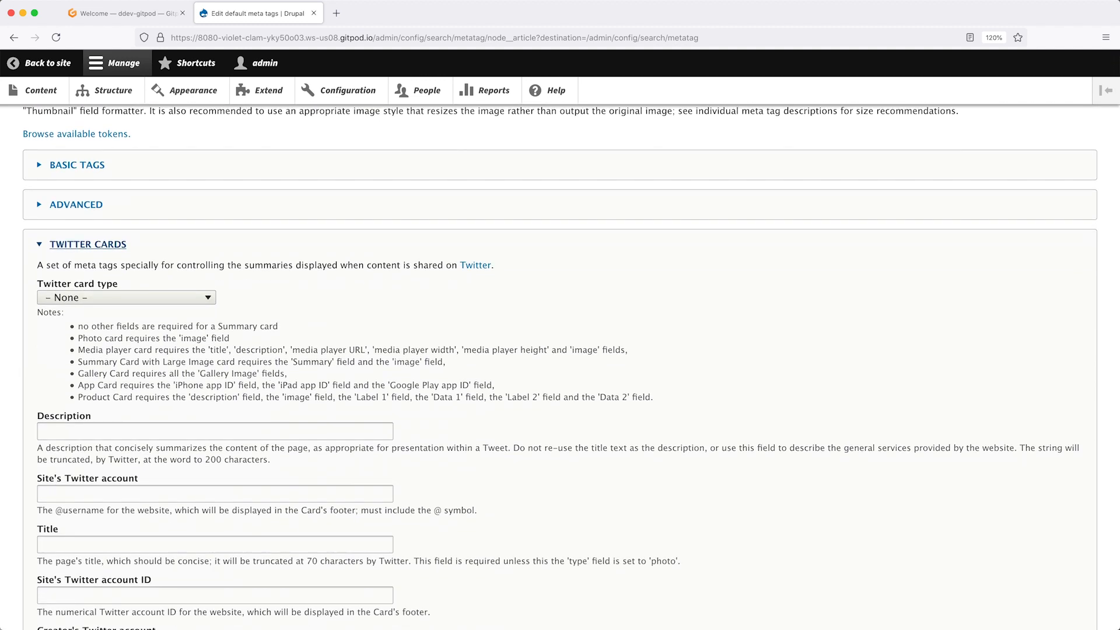
pyautogui.click(203, 299)
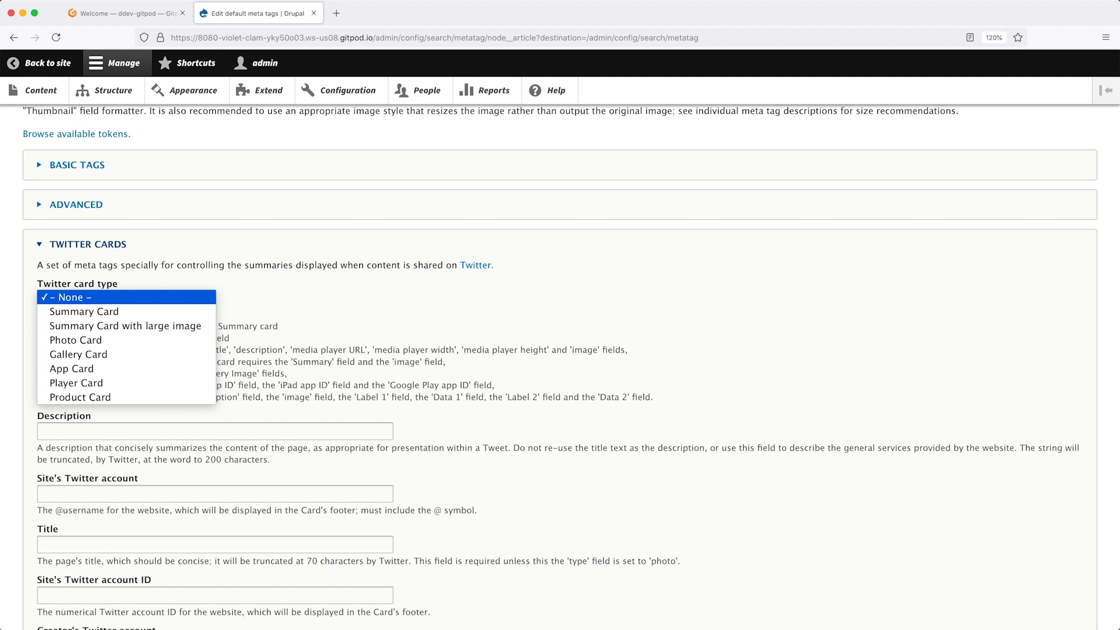
pyautogui.click(184, 328)
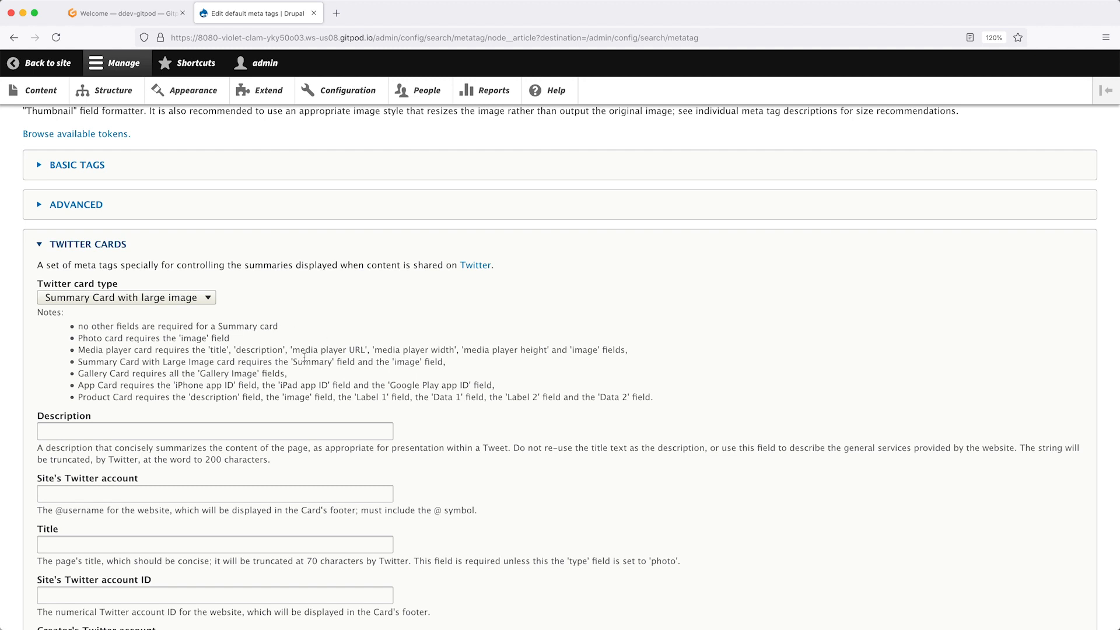
# - Open the list of available tokens, enlarge its window and place it beside the Twitter Cards fields
pyautogui.scroll(-2, 297, 374)
pyautogui.scroll(-4, 275, 362)
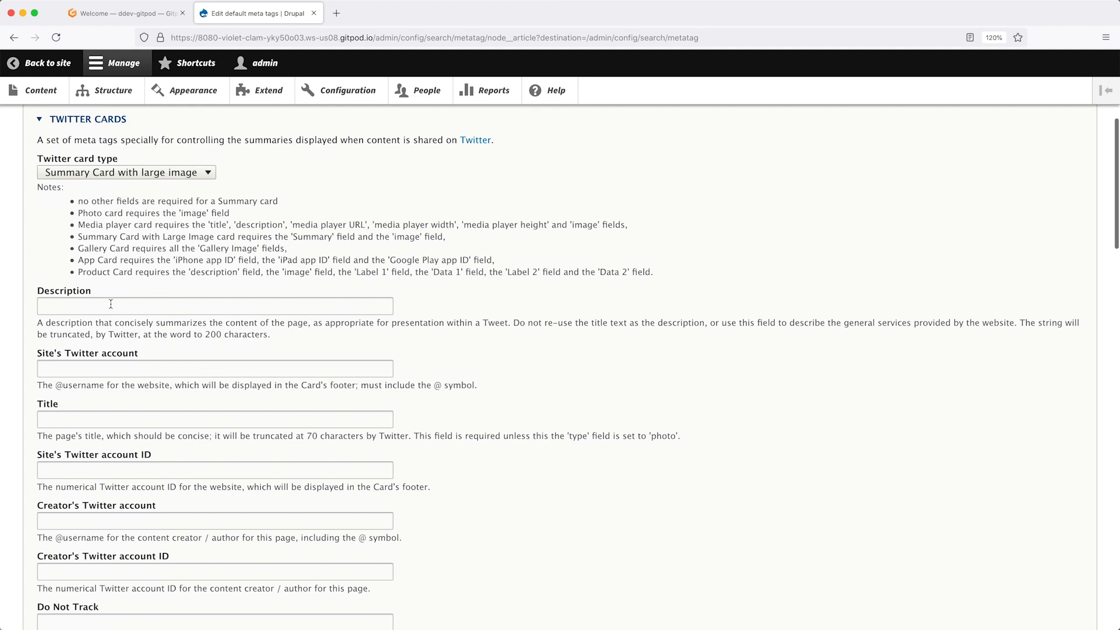
pyautogui.click(73, 303)
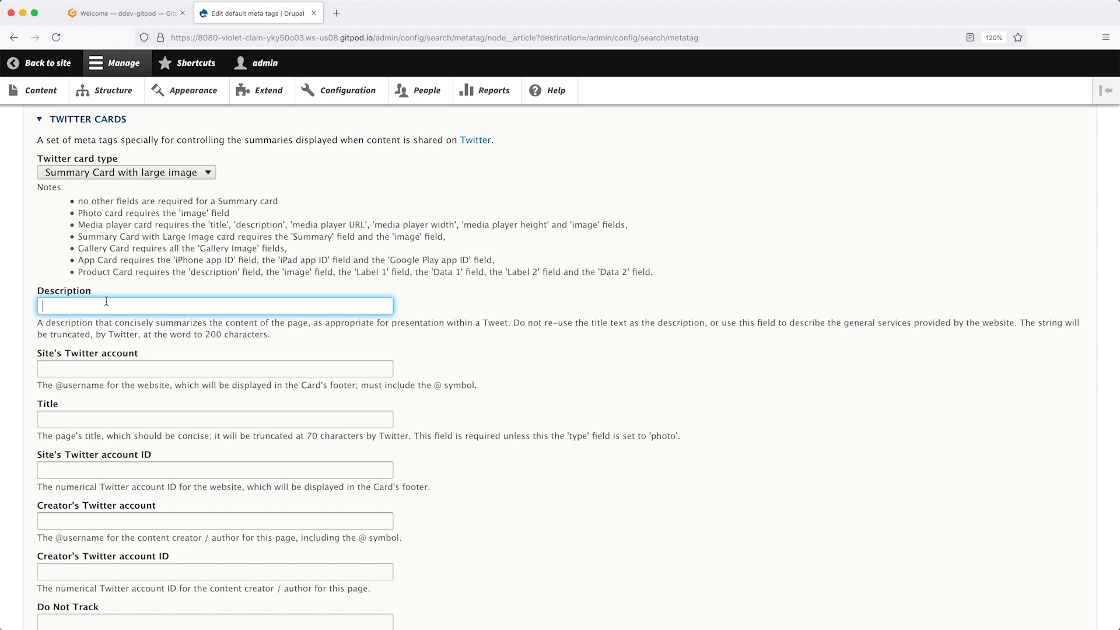
pyautogui.scroll(5, 106, 303)
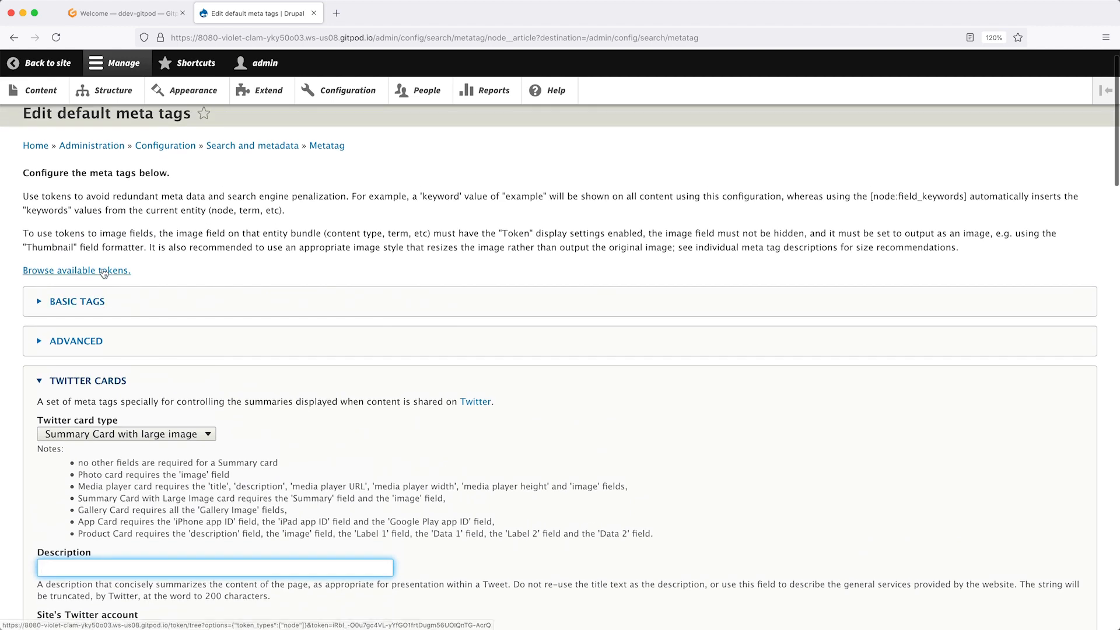
pyautogui.click(103, 272)
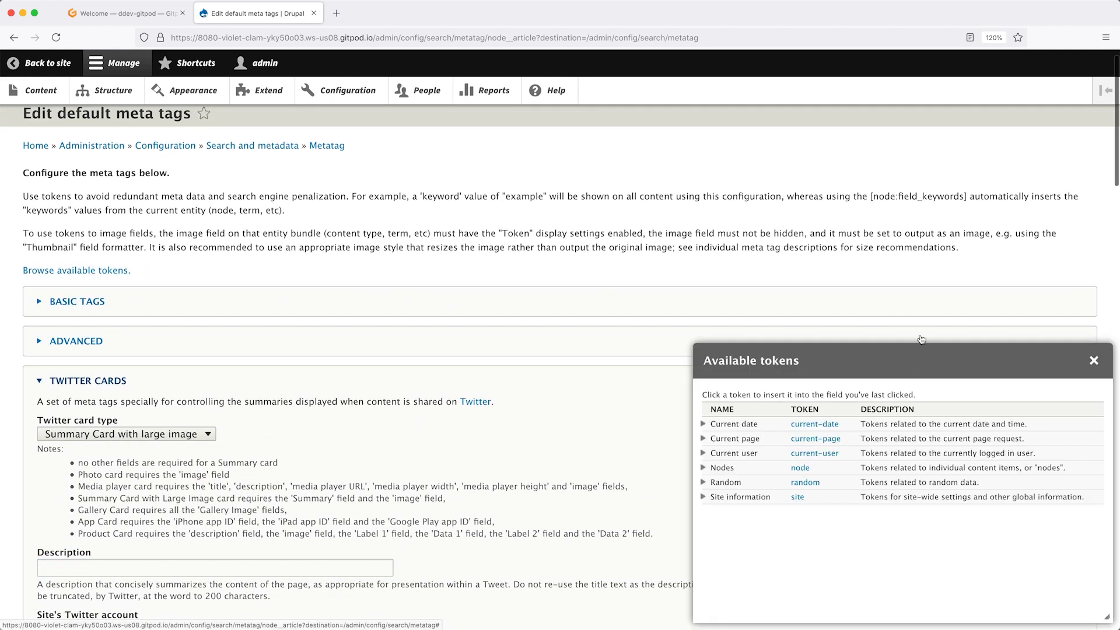
pyautogui.moveTo(947, 366); pyautogui.dragTo(488, 148)
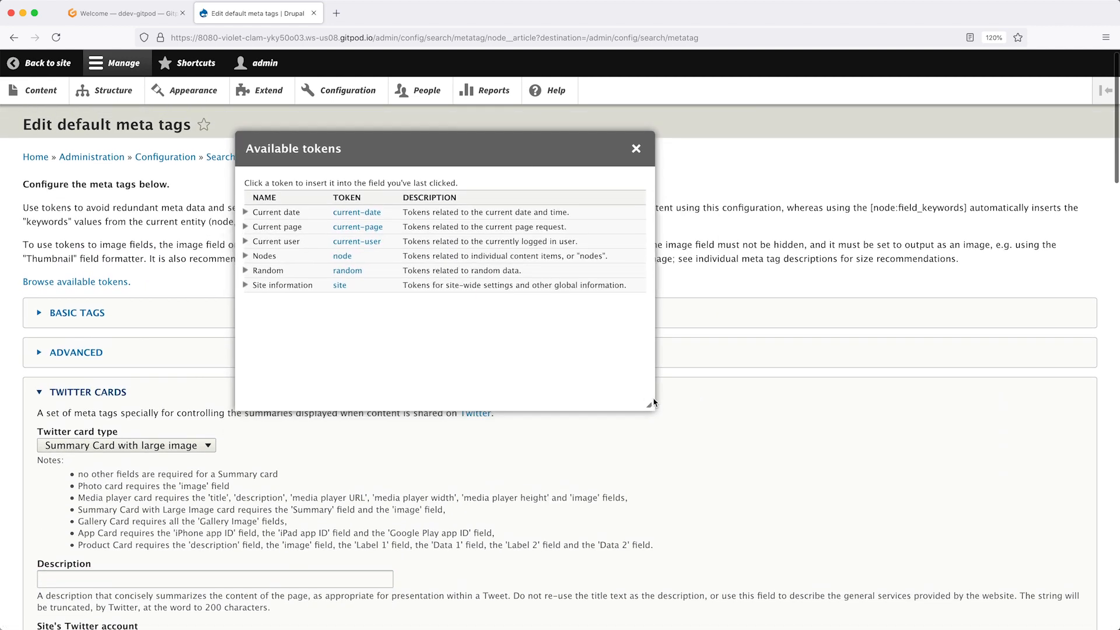
pyautogui.moveTo(664, 411); pyautogui.dragTo(945, 550)
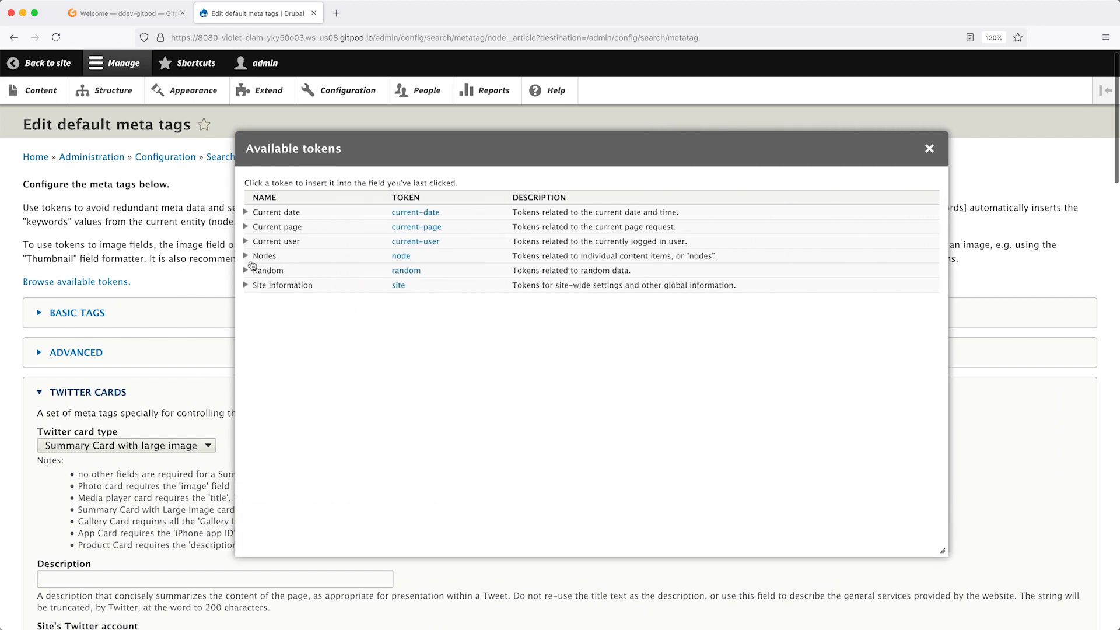
pyautogui.scroll(-1, 184, 401)
pyautogui.scroll(-4, 183, 401)
pyautogui.scroll(5, 248, 318)
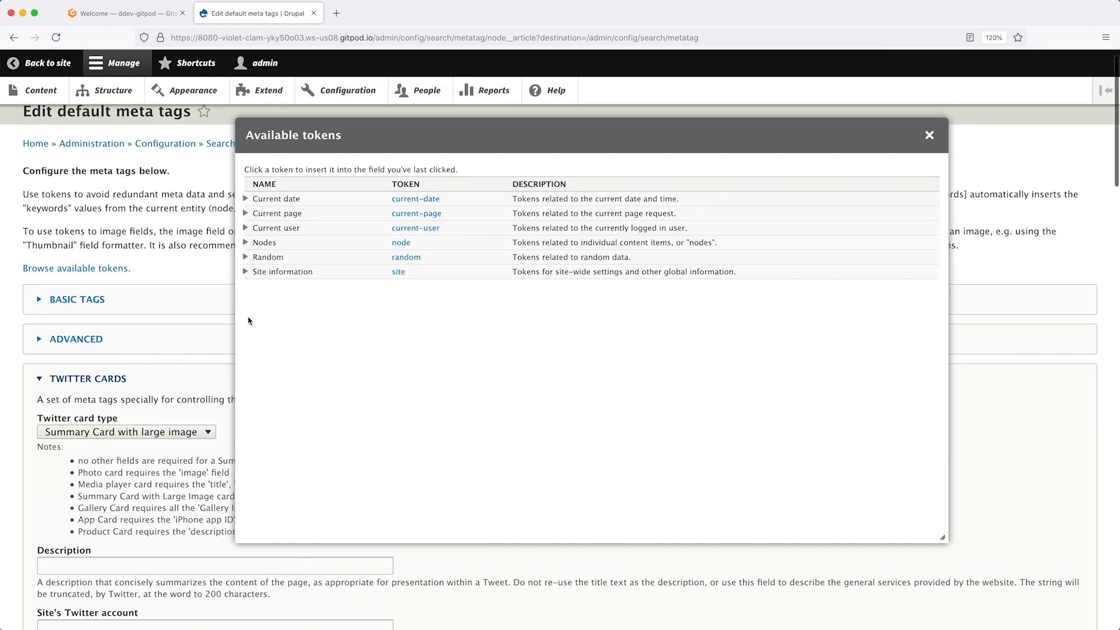
pyautogui.moveTo(449, 159); pyautogui.dragTo(519, 426)
pyautogui.scroll(-2, 467, 237)
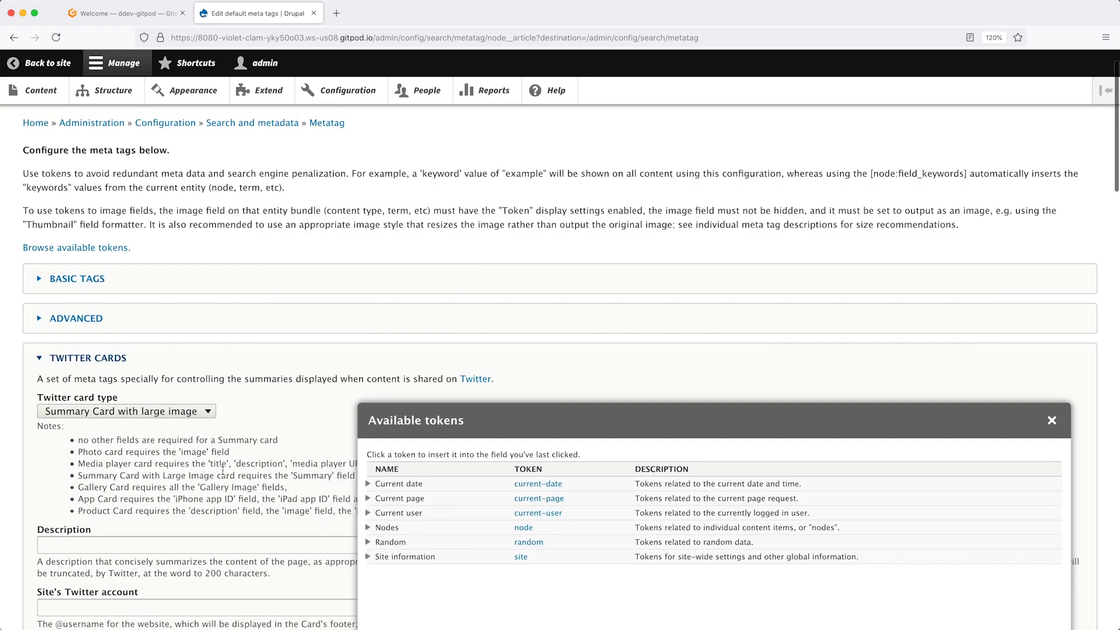
# - Fill the Twitter Cards Description with the [node:summary] token from the Nodes group of available tokens
pyautogui.scroll(-5, 228, 420)
pyautogui.scroll(-3, 228, 420)
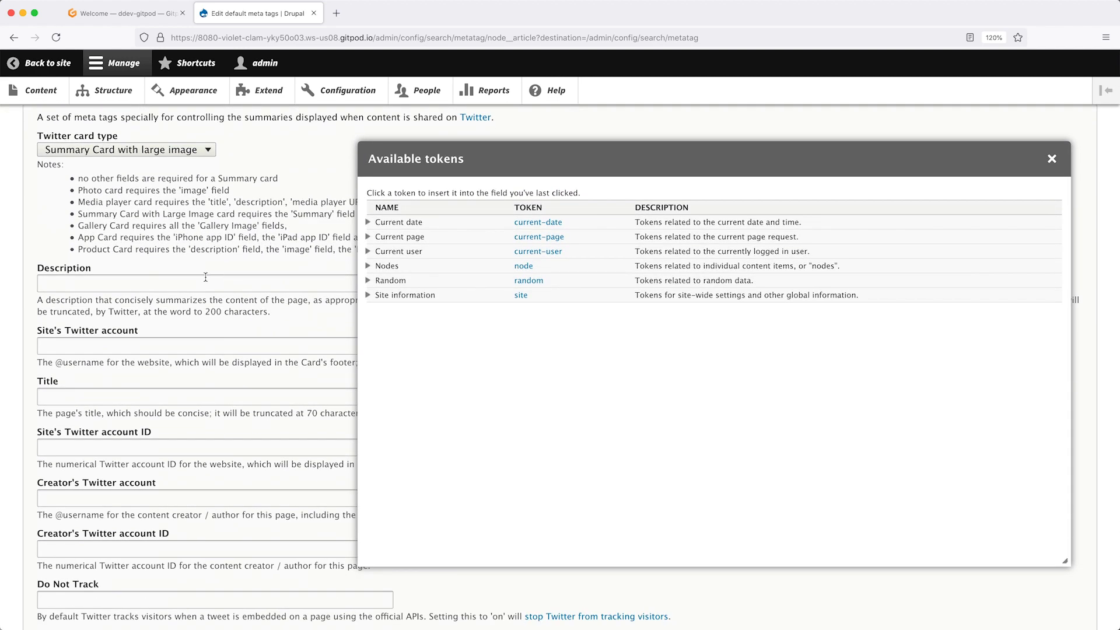
pyautogui.click(207, 283)
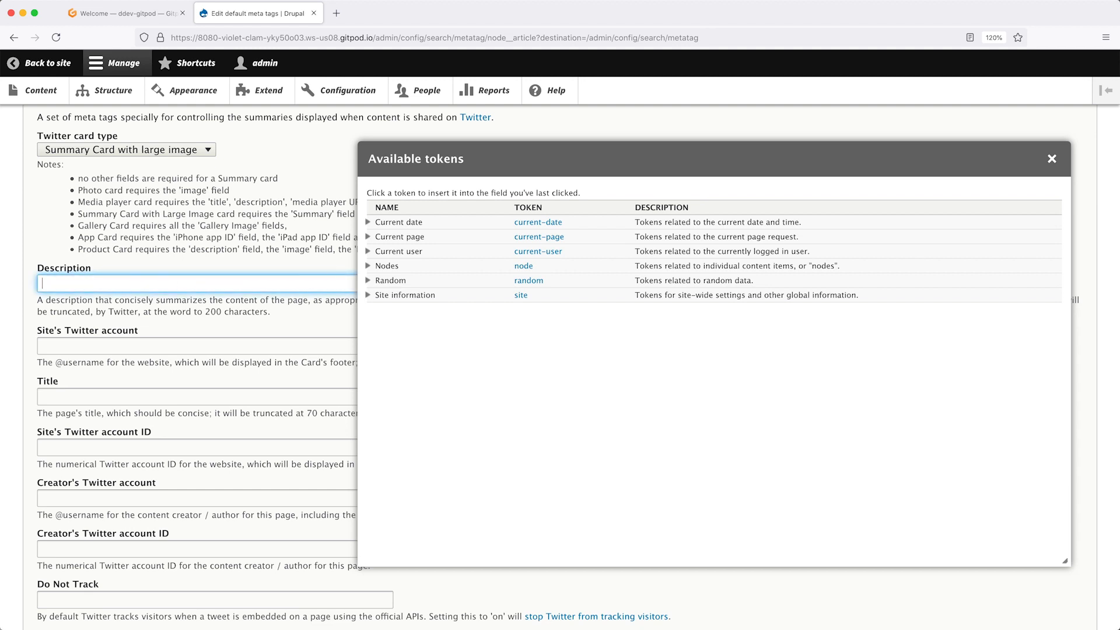
pyautogui.click(368, 266)
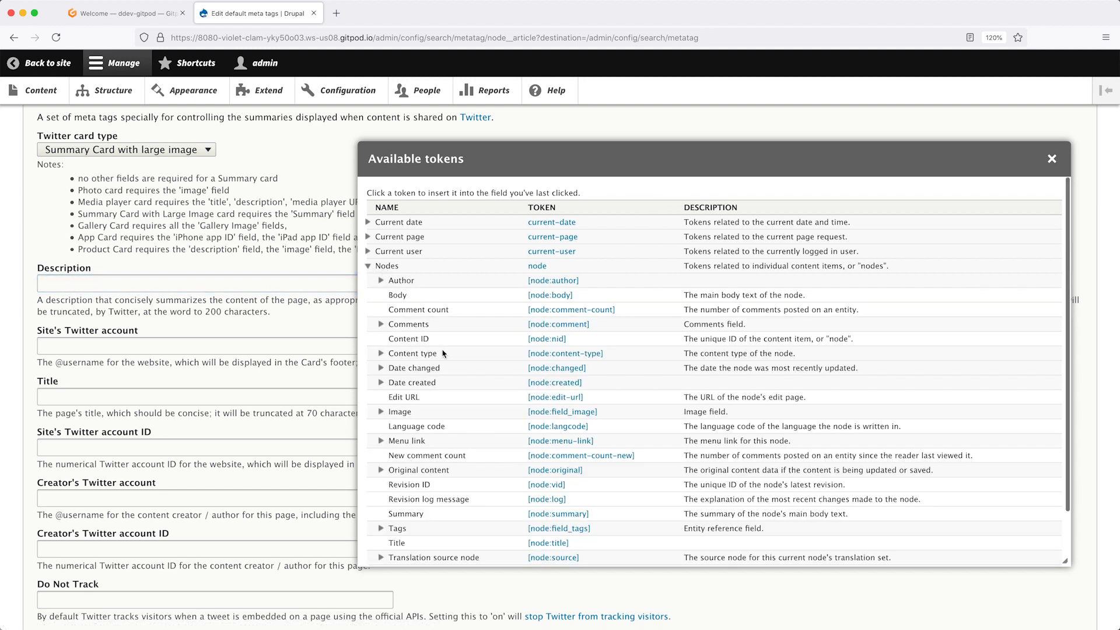
pyautogui.scroll(-2, 429, 442)
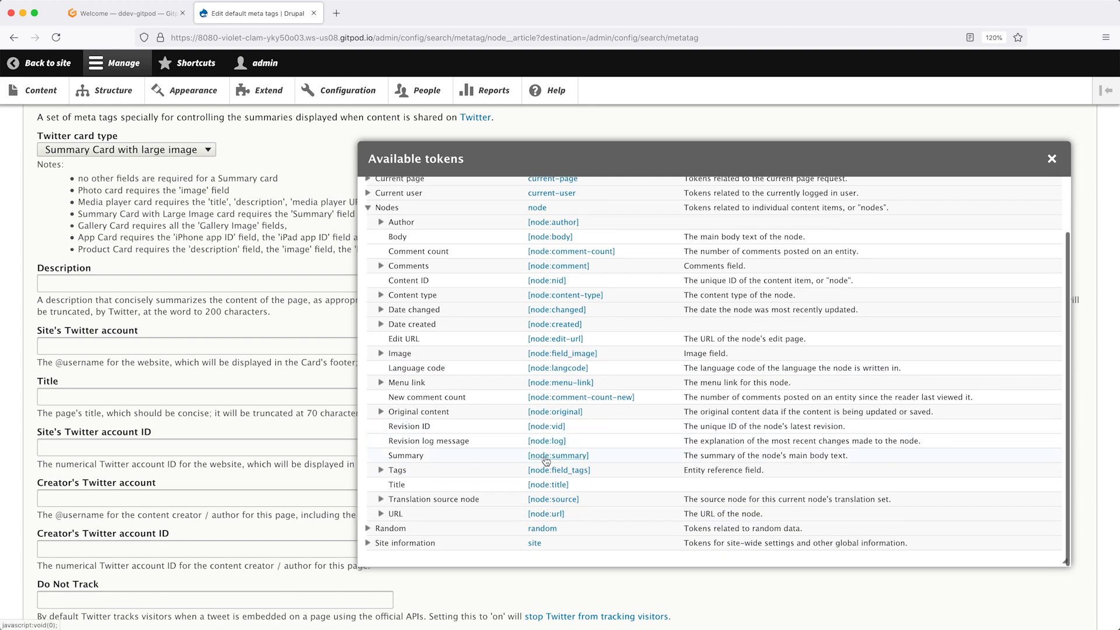
pyautogui.click(571, 460)
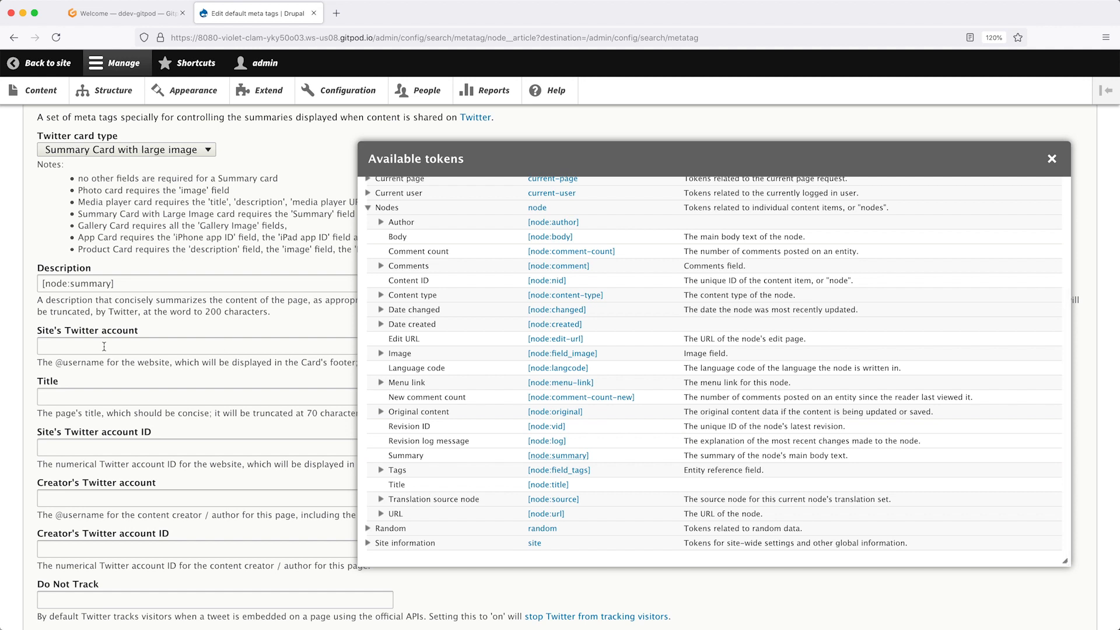
pyautogui.click(87, 347)
pyautogui.write('@webw')
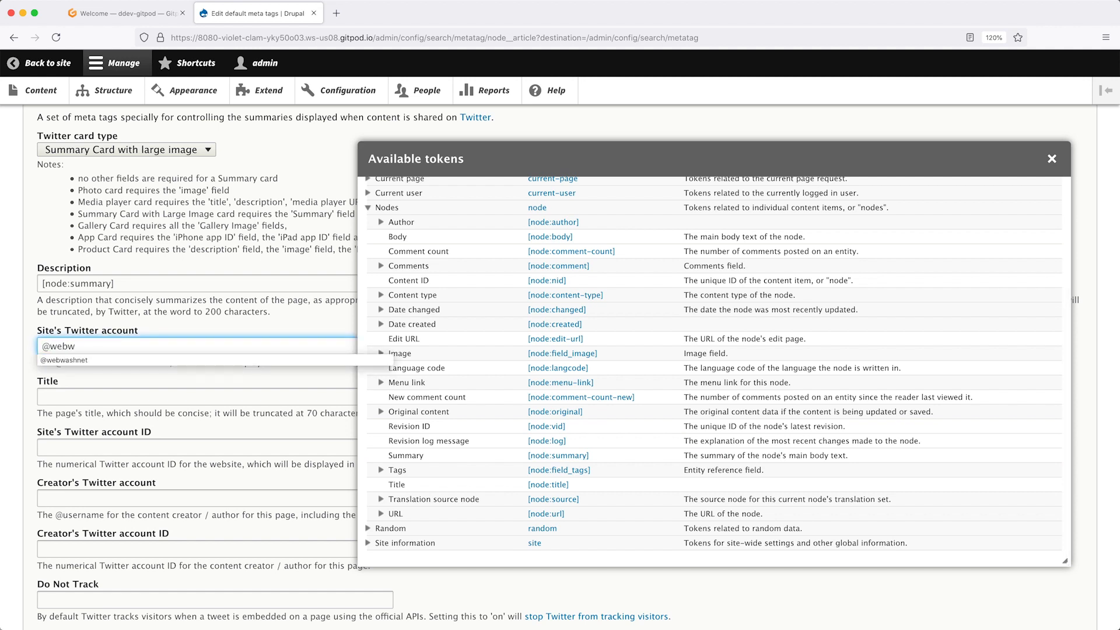
pyautogui.write('ashnet')
pyautogui.click(152, 331)
pyautogui.scroll(-1, 154, 327)
pyautogui.click(62, 373)
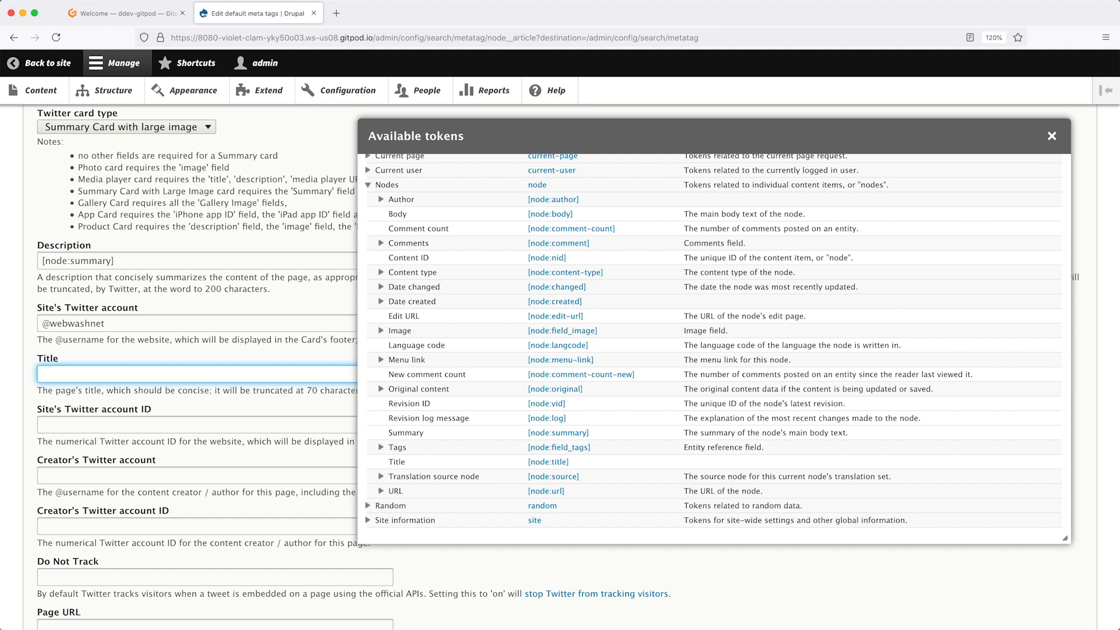
pyautogui.write('[]')
pyautogui.write('node:title')
# - Move the token window clear of the remaining fields and set the Page URL to [node:url]
pyautogui.scroll(-2, 570, 80)
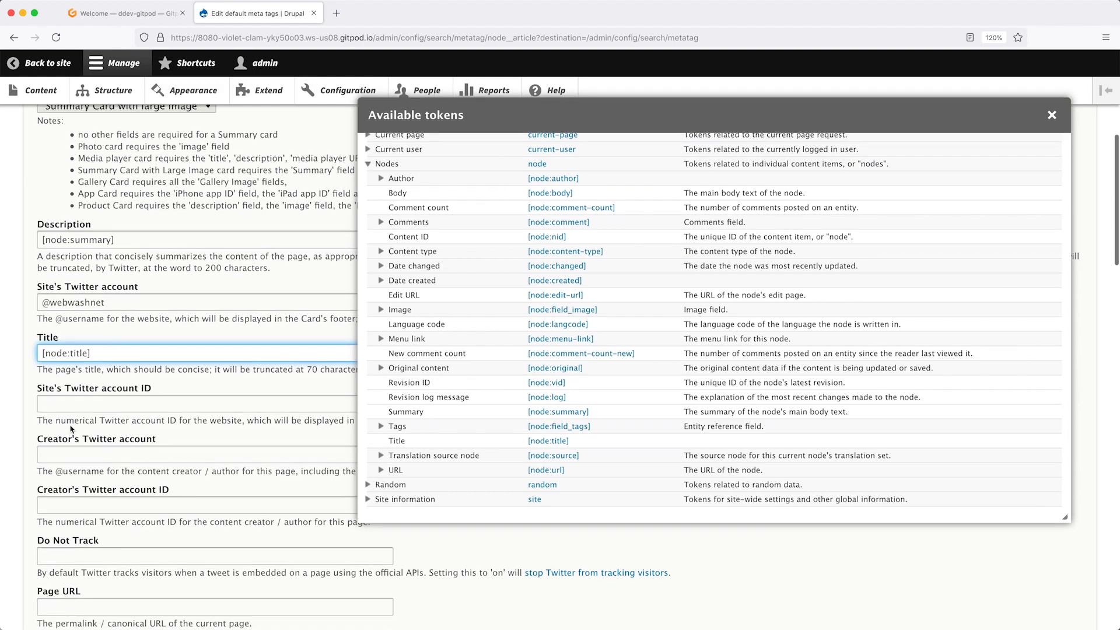
pyautogui.moveTo(571, 80); pyautogui.dragTo(578, 364)
pyautogui.scroll(-5, 259, 392)
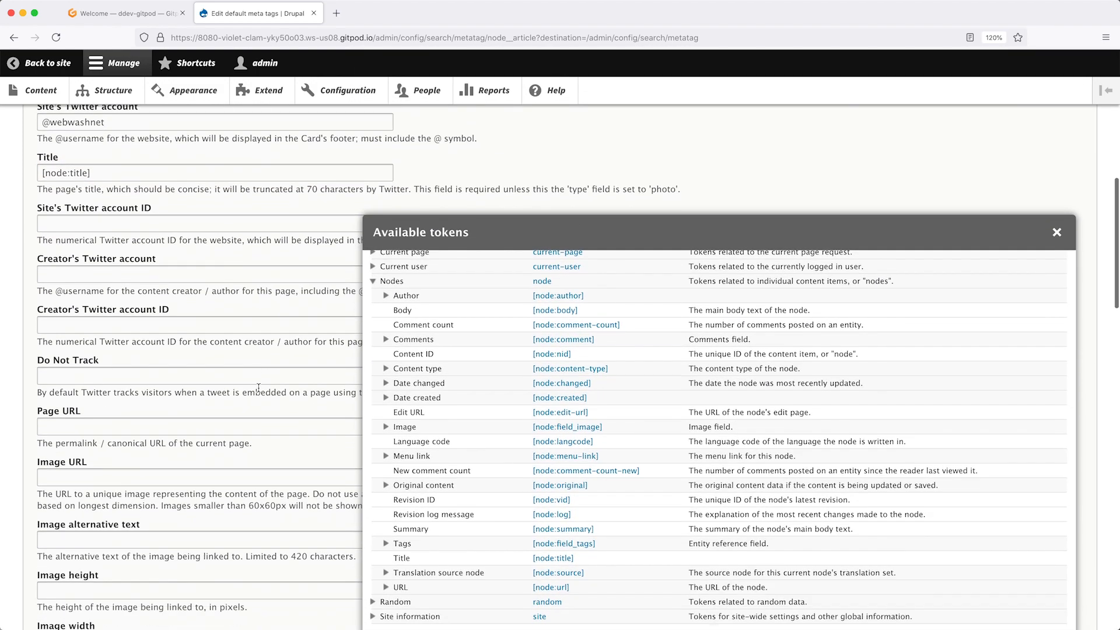
pyautogui.click(128, 401)
pyautogui.write('[]')
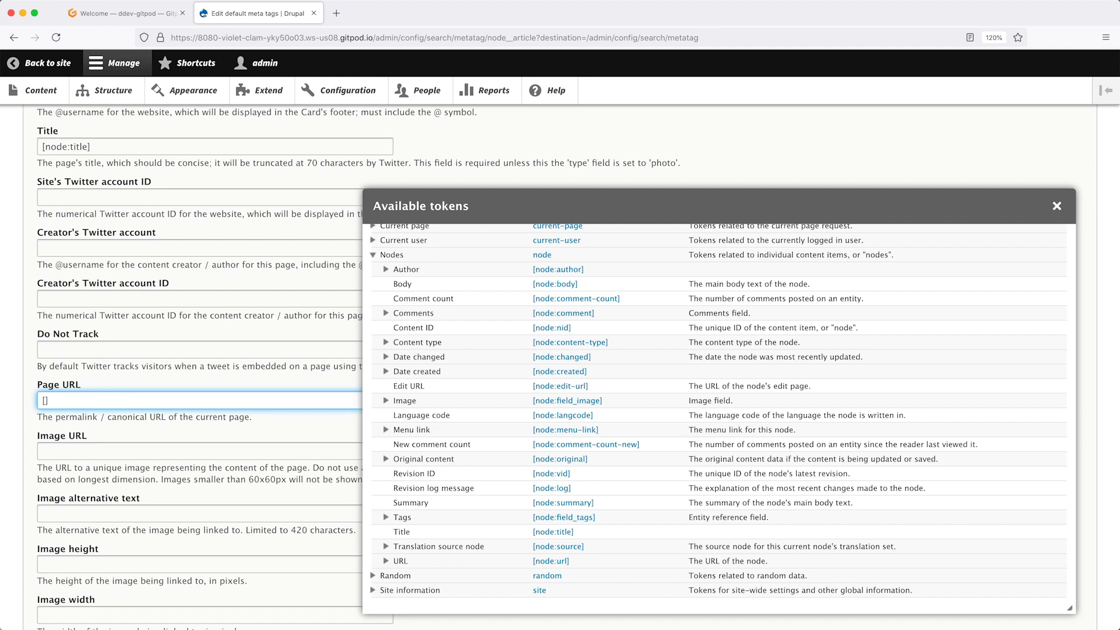
pyautogui.write('node:url')
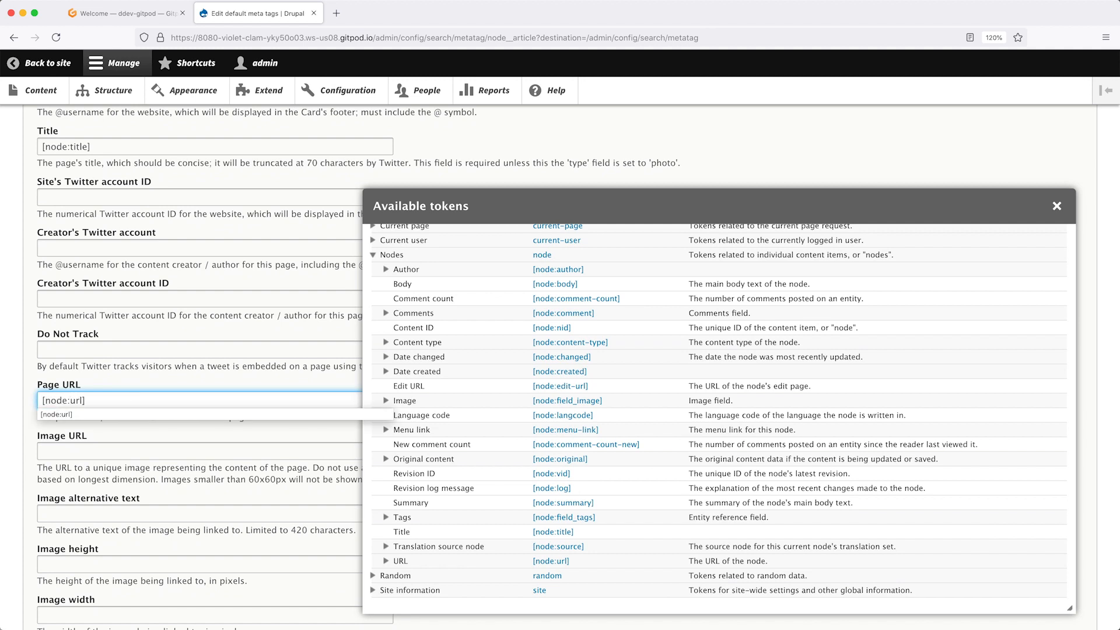
# - Insert the Image tokens [node:field_image] as the Image URL and [node:field_image:alt] as the Image alternative text
pyautogui.click(109, 451)
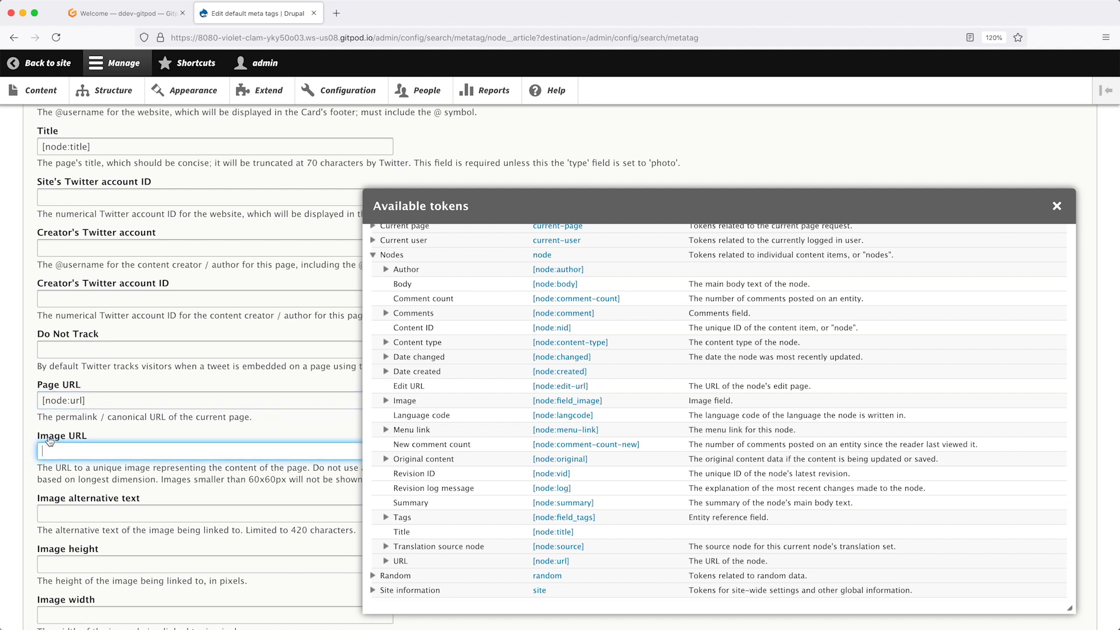
pyautogui.click(394, 404)
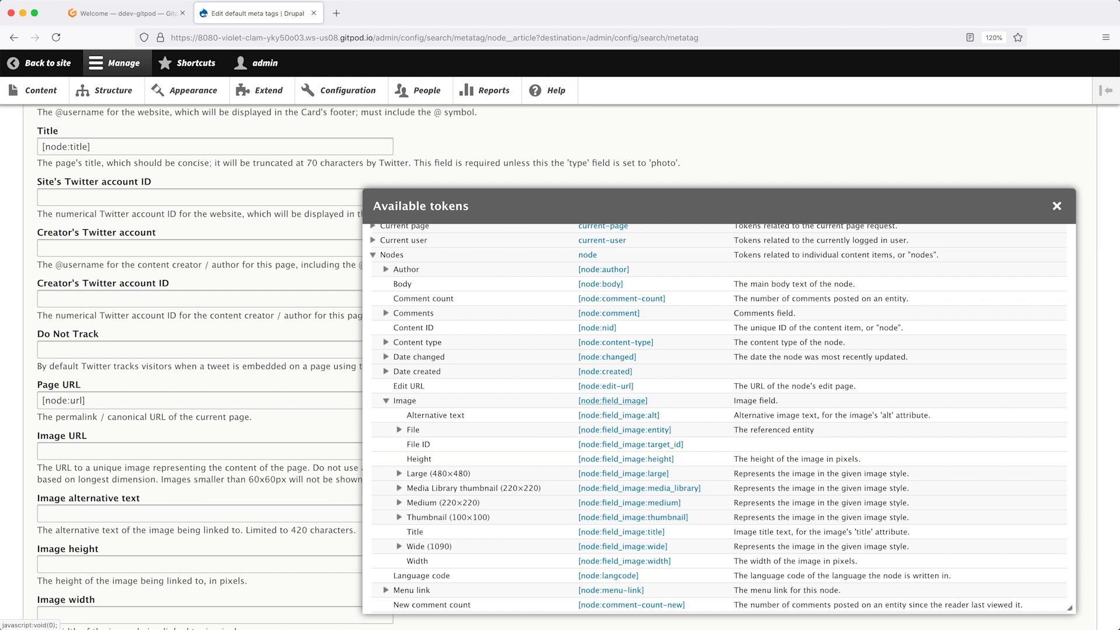
pyautogui.click(226, 448)
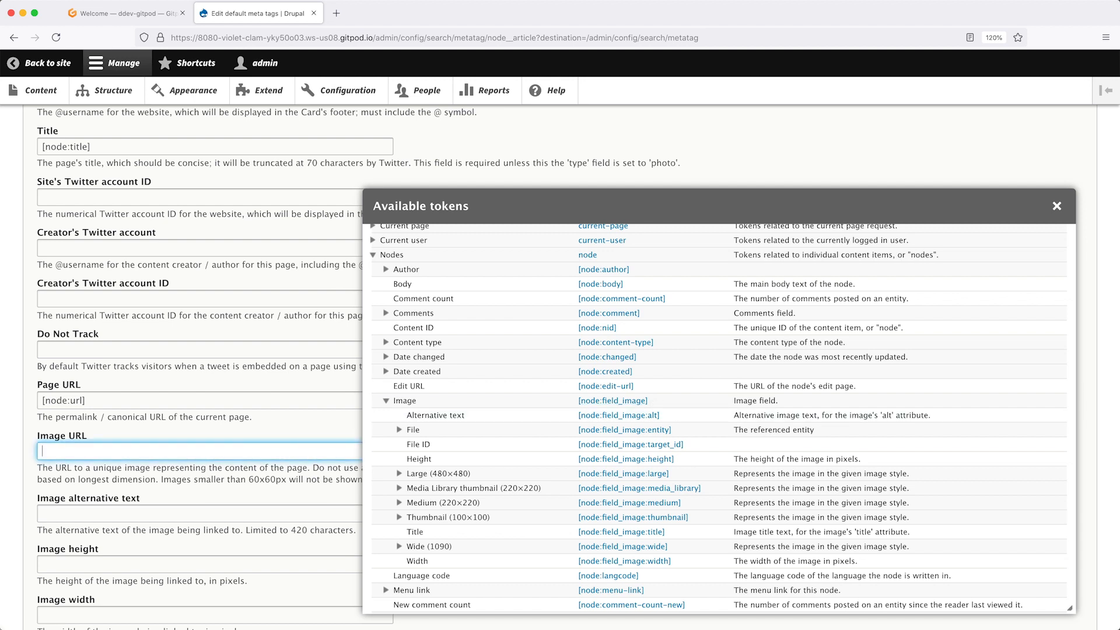
pyautogui.click(609, 402)
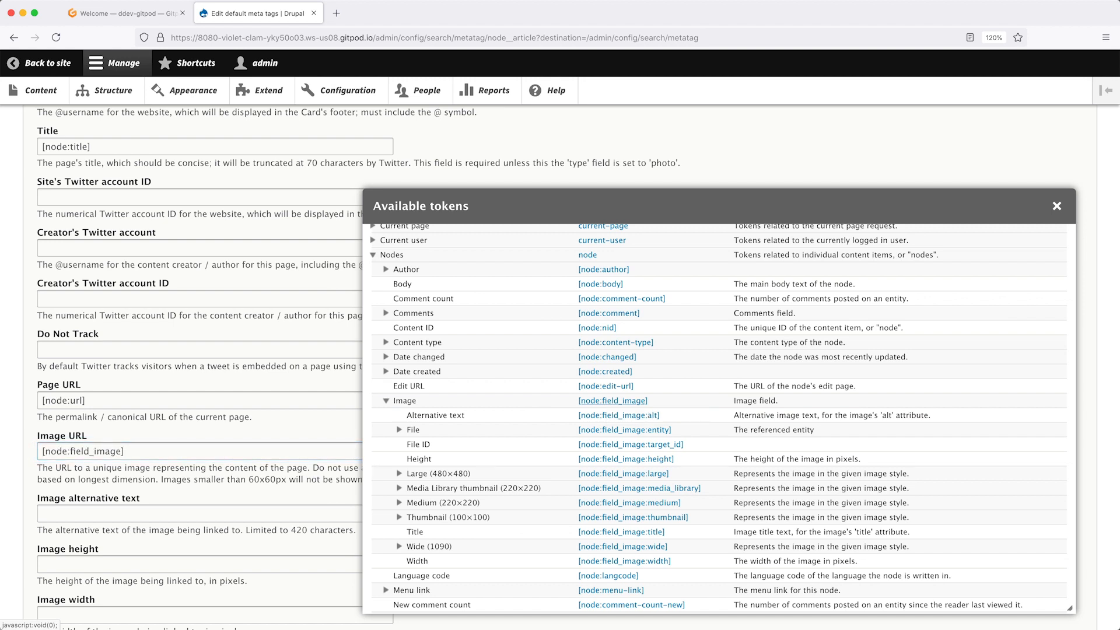
pyautogui.click(162, 514)
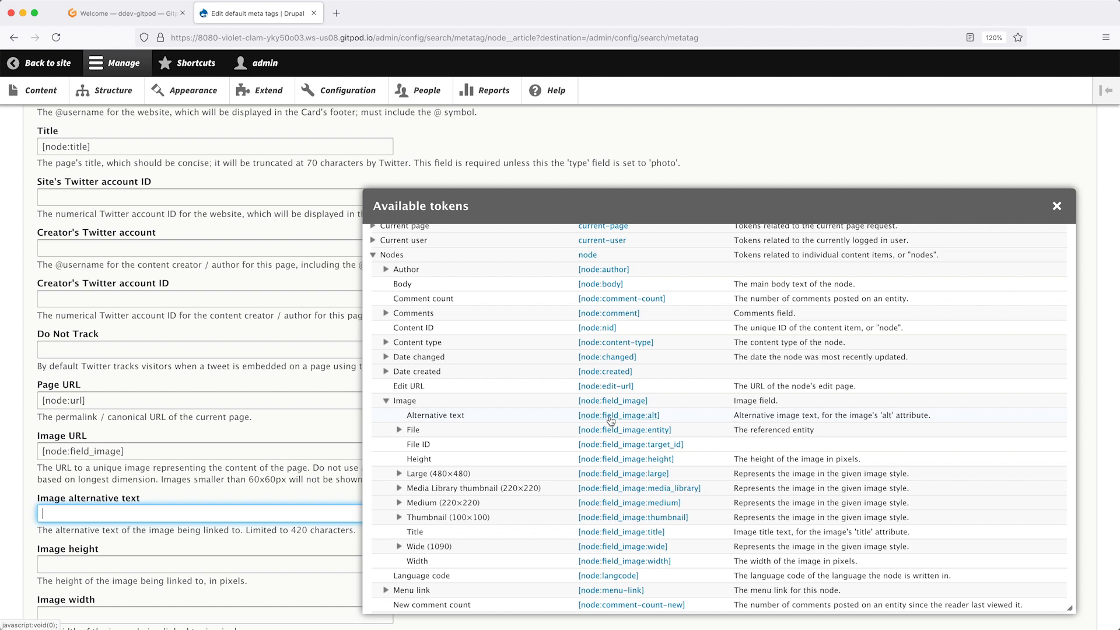
pyautogui.click(648, 419)
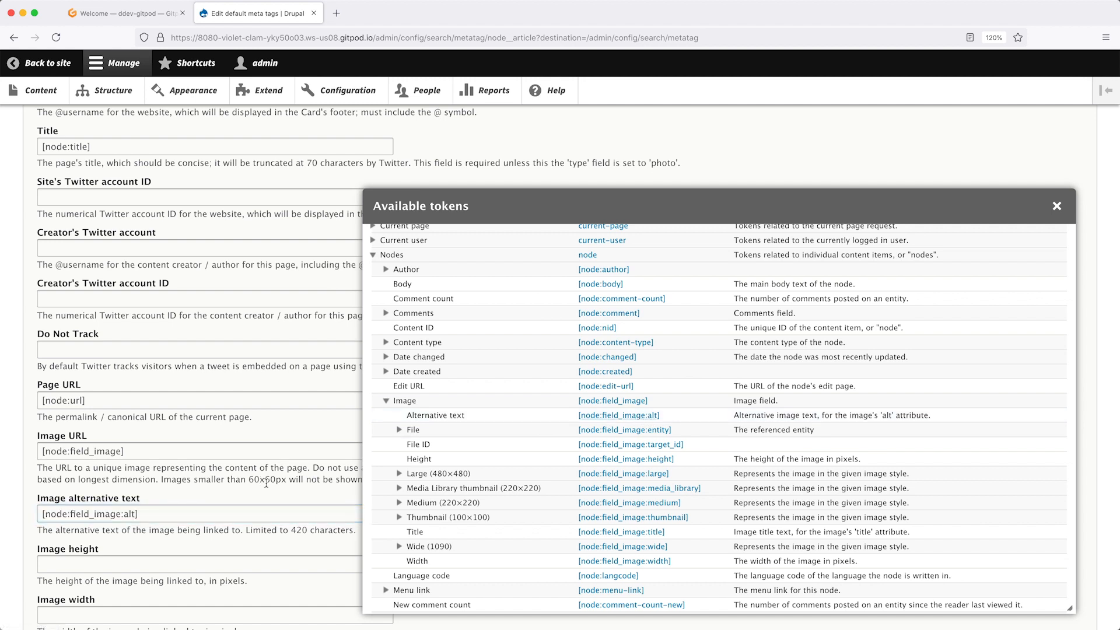
# - Save the default meta tags for the Article content type
pyautogui.scroll(-20, 262, 496)
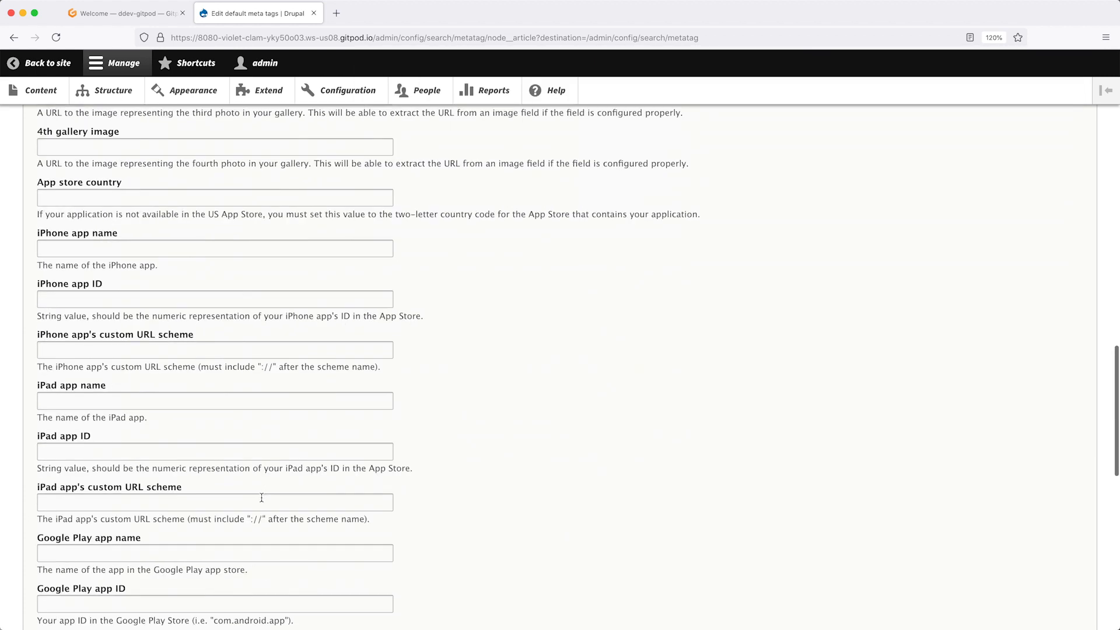
pyautogui.scroll(-3, 100, 590)
pyautogui.click(58, 557)
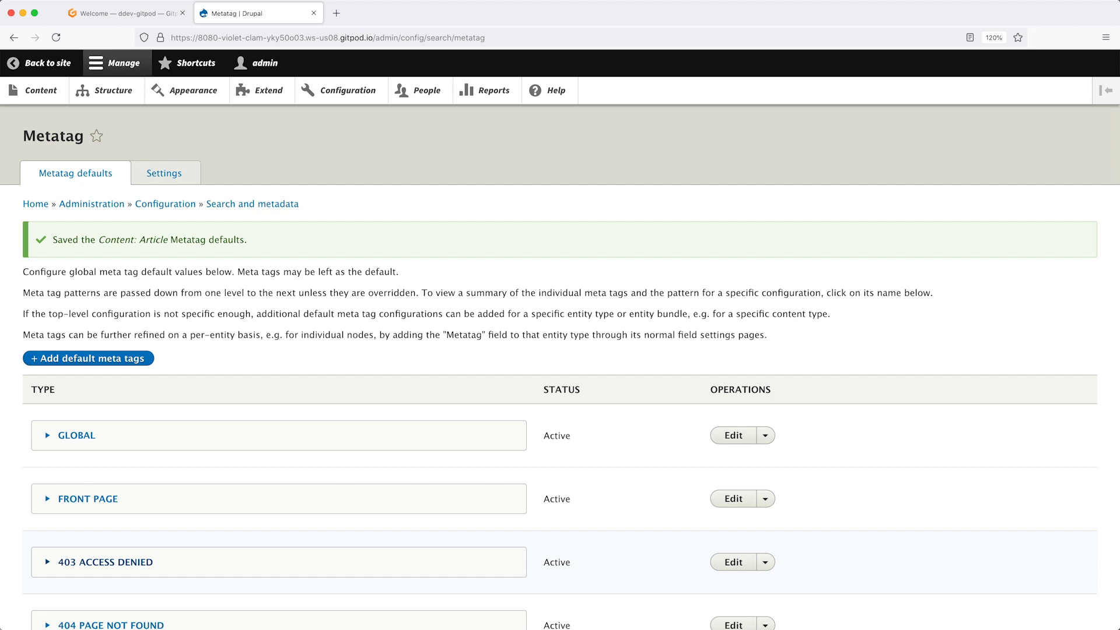
# - Open the Test Article from the content list and examine the Twitter Card meta tags in its page source
pyautogui.click(40, 94)
pyautogui.click(91, 446)
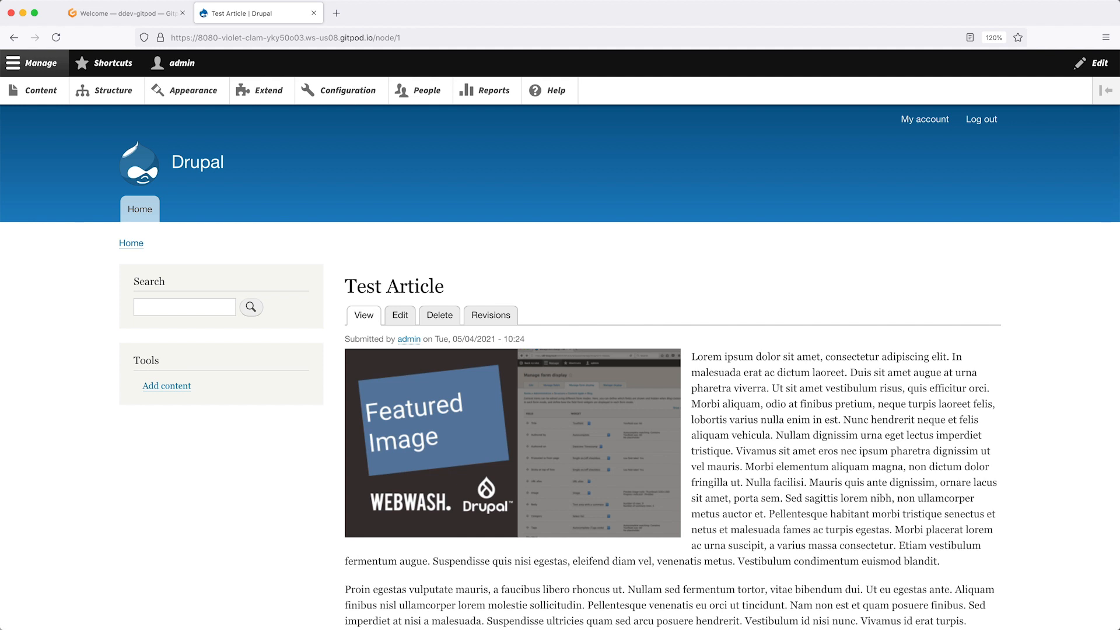
pyautogui.rightClick(275, 440)
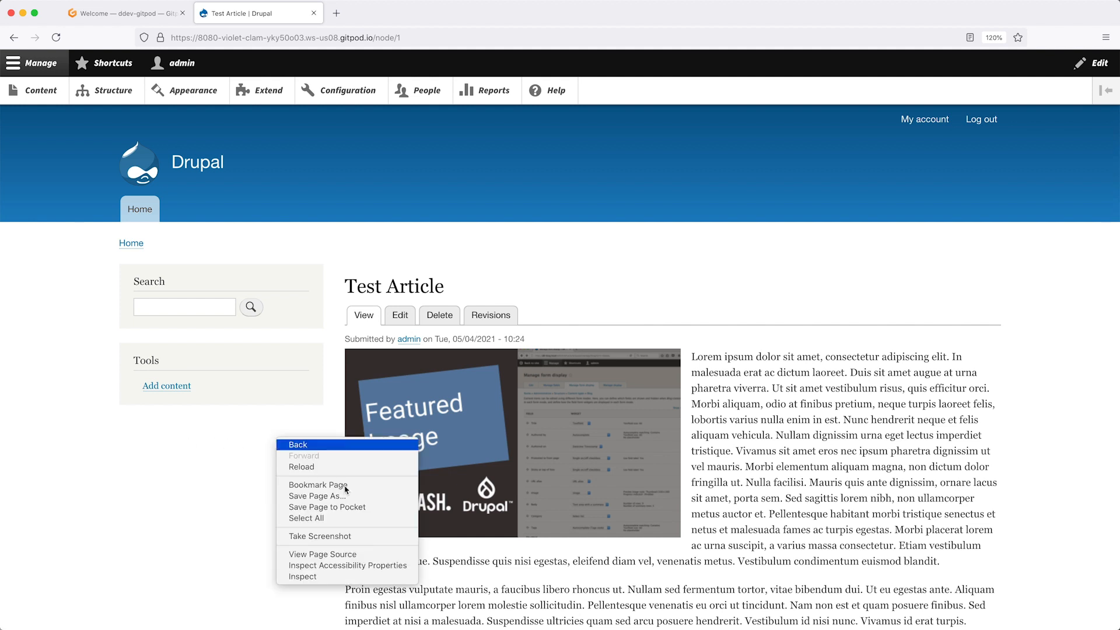
pyautogui.click(338, 556)
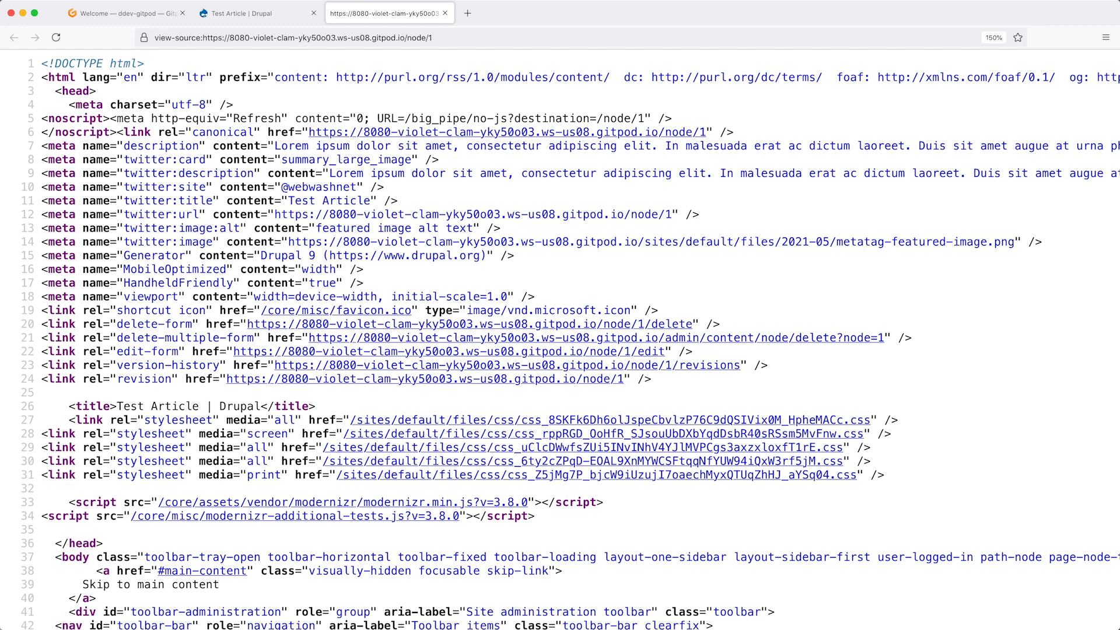
pyautogui.moveTo(167, 163); pyautogui.dragTo(184, 161)
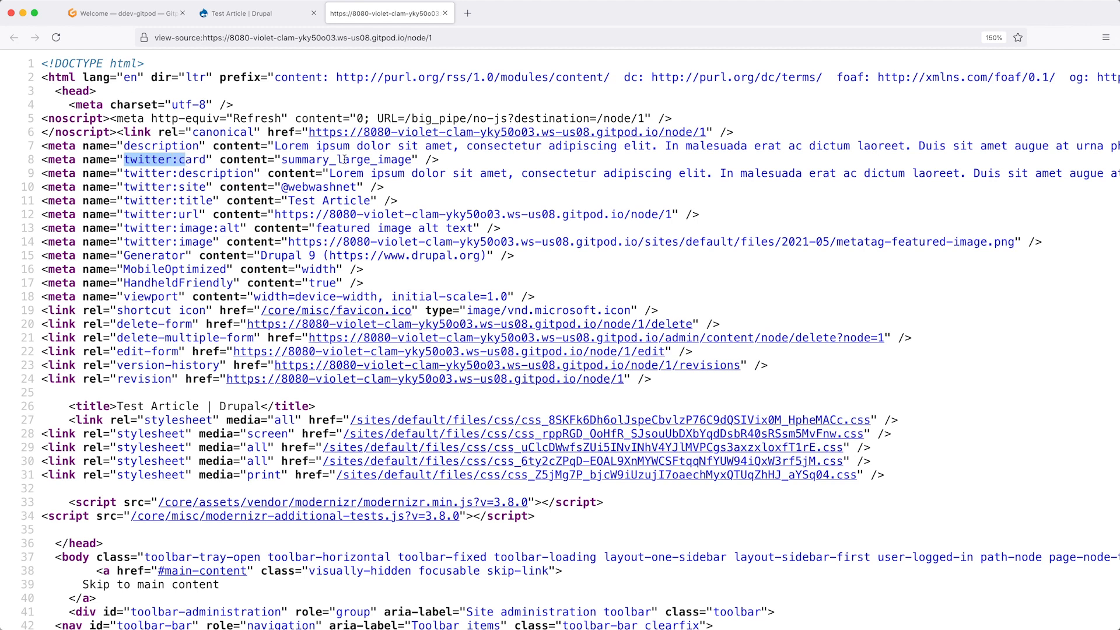
pyautogui.click(371, 159)
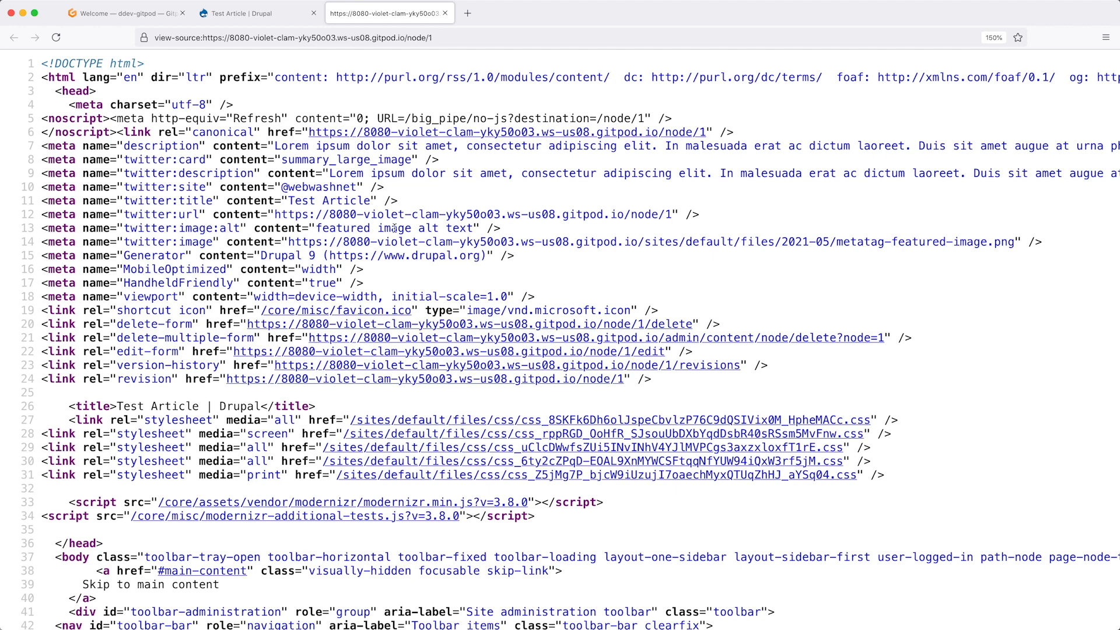
# - Copy the twitter:image URL from the page source and open it in a new browser tab to check the image
pyautogui.moveTo(290, 241); pyautogui.dragTo(1016, 246)
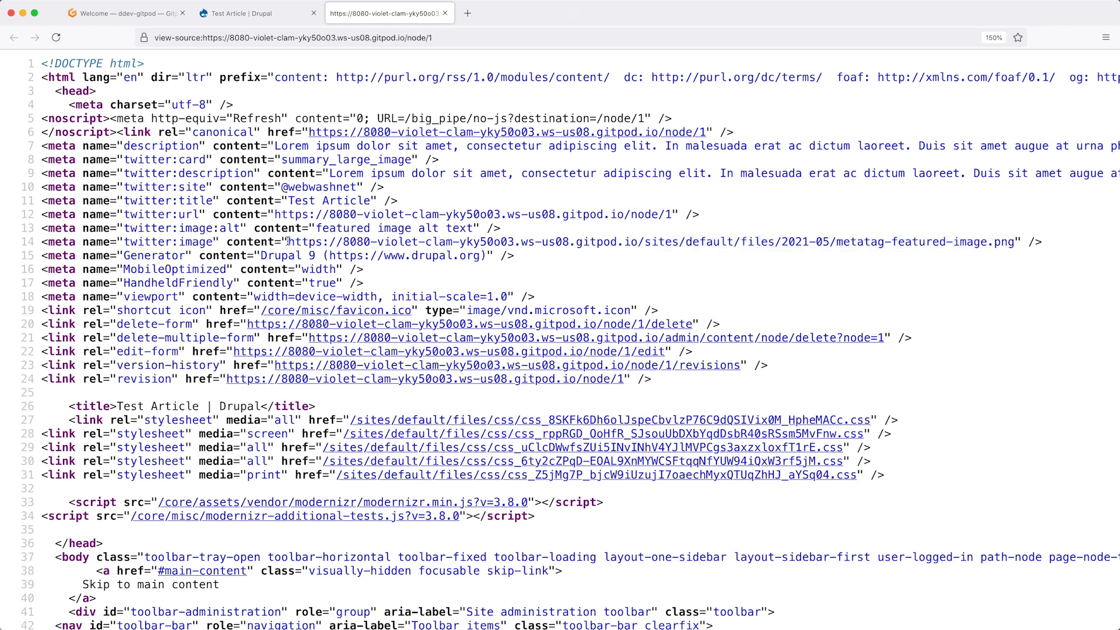
pyautogui.moveTo(288, 242); pyautogui.dragTo(1017, 242)
pyautogui.press('super+c')
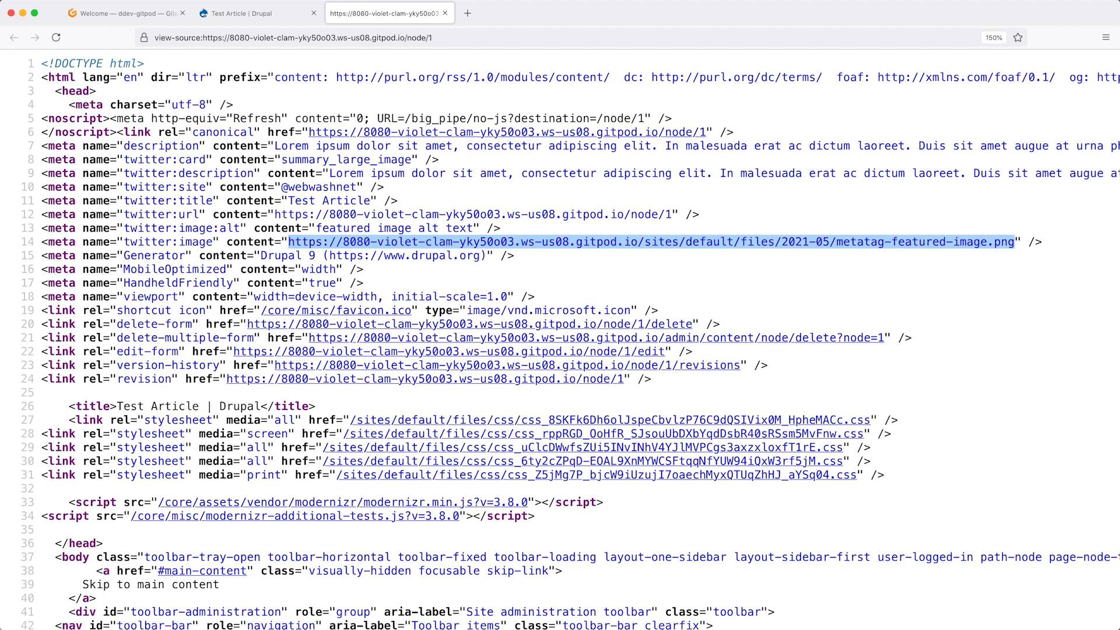
pyautogui.press('super+t')
pyautogui.press('super+v')
pyautogui.press('Return')
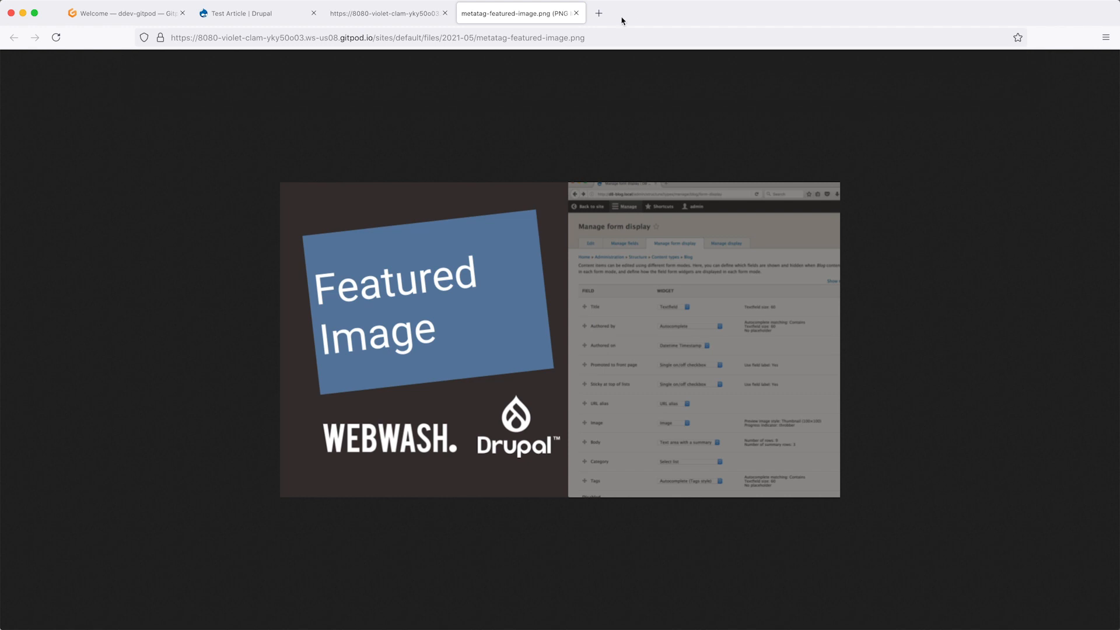
# - Close the image and page source tabs and open the site's Performance configuration page to view the cache clearing option
pyautogui.click(576, 13)
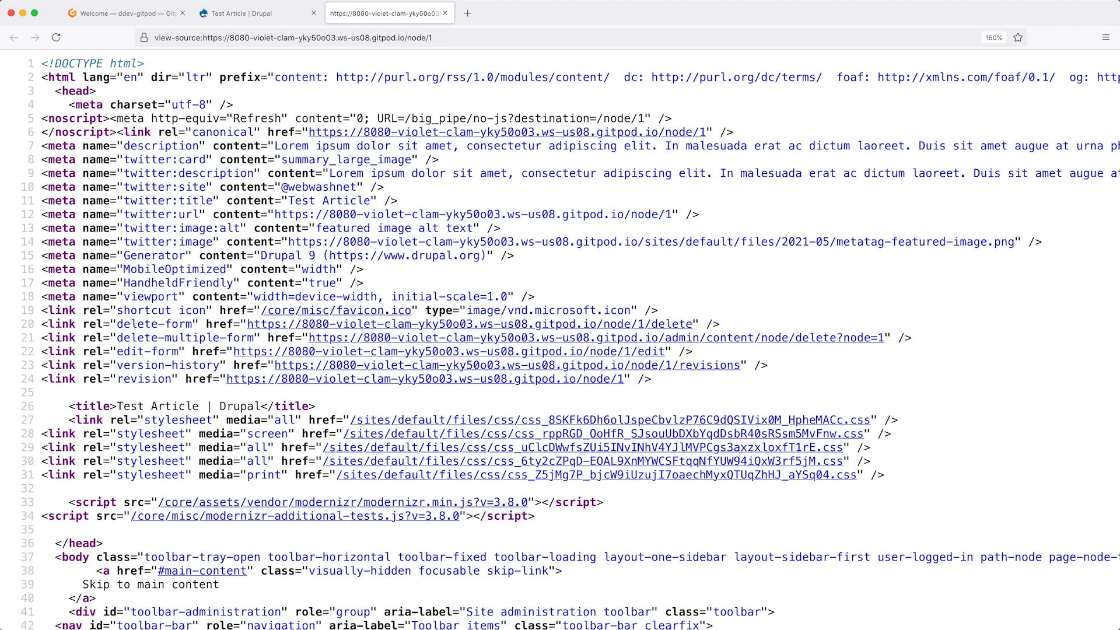
pyautogui.click(445, 13)
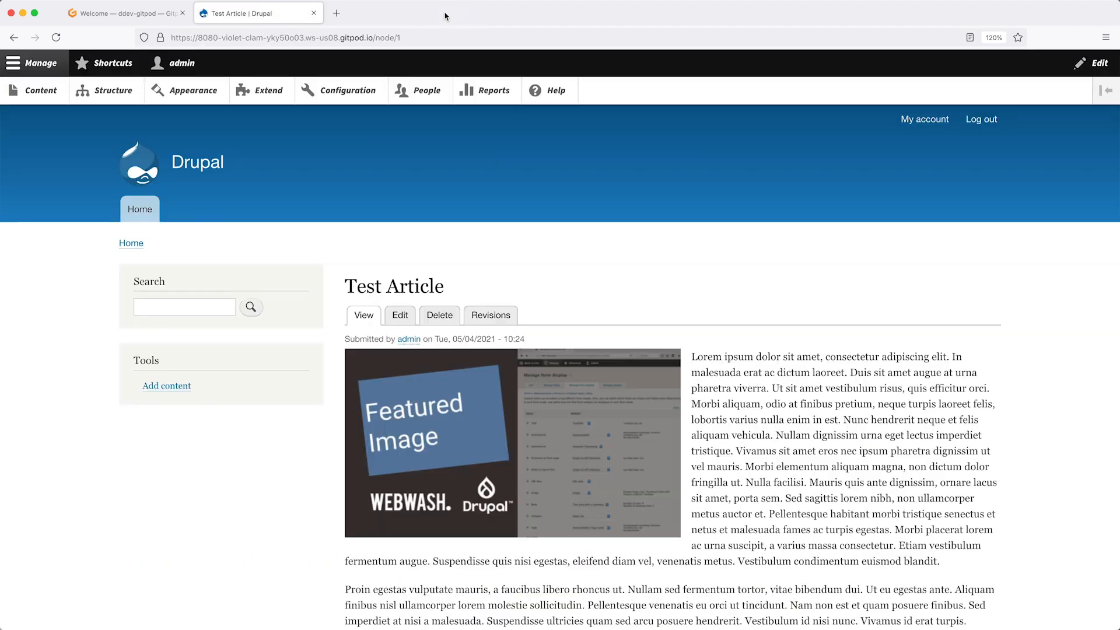
pyautogui.click(350, 92)
pyautogui.scroll(-2, 220, 458)
pyautogui.scroll(-1, 220, 458)
pyautogui.click(109, 372)
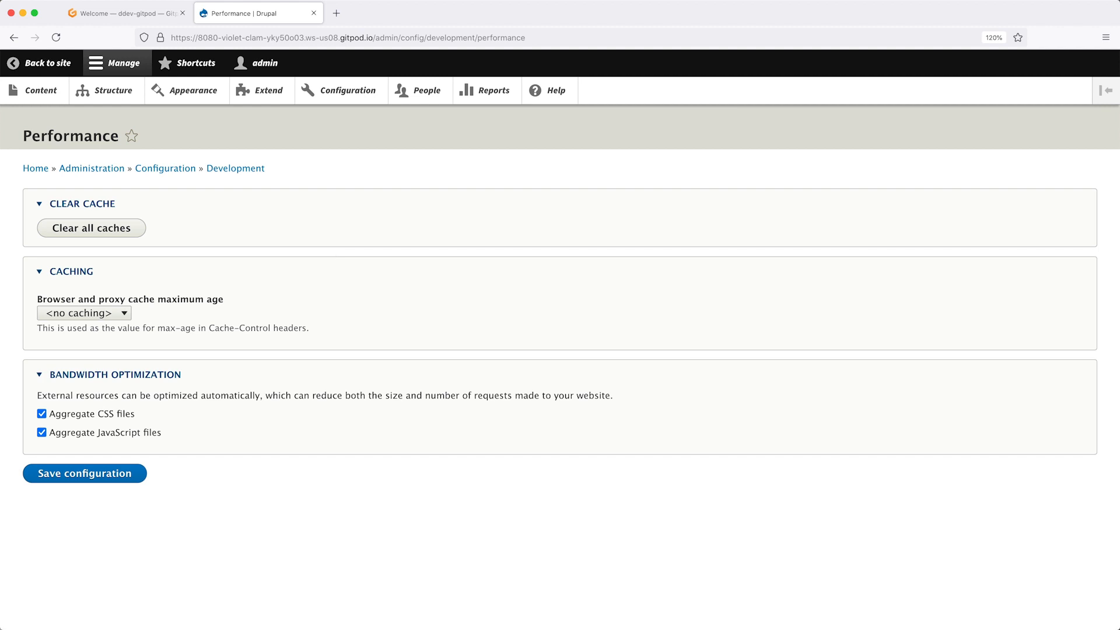
pyautogui.press('super+t')
pyautogui.write('https://cards-dev.twitter.com/validator')
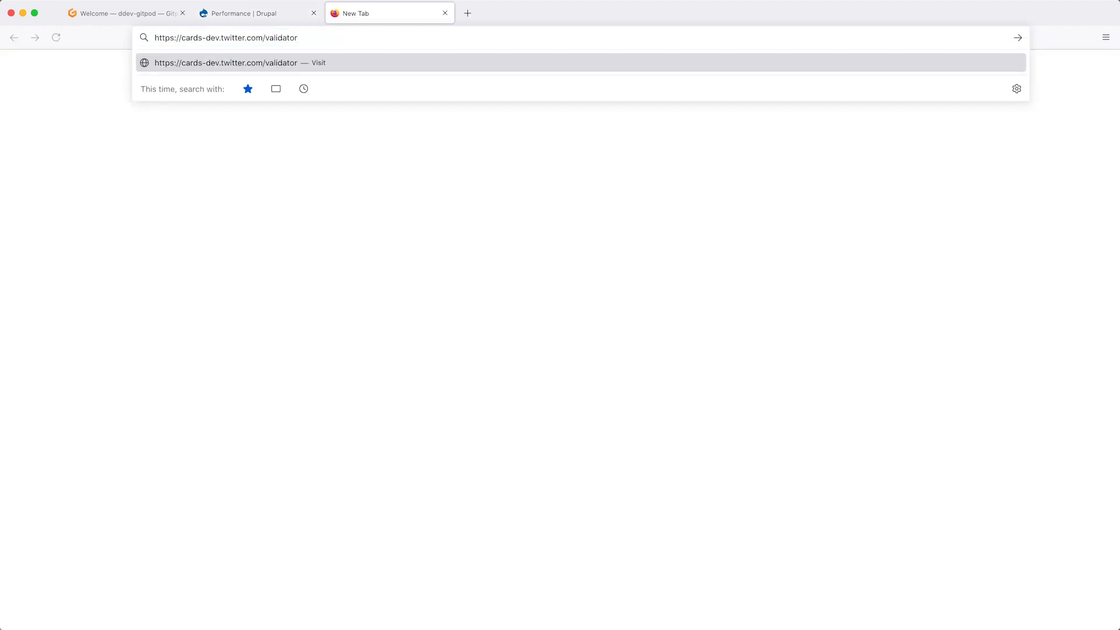
pyautogui.press('Return')
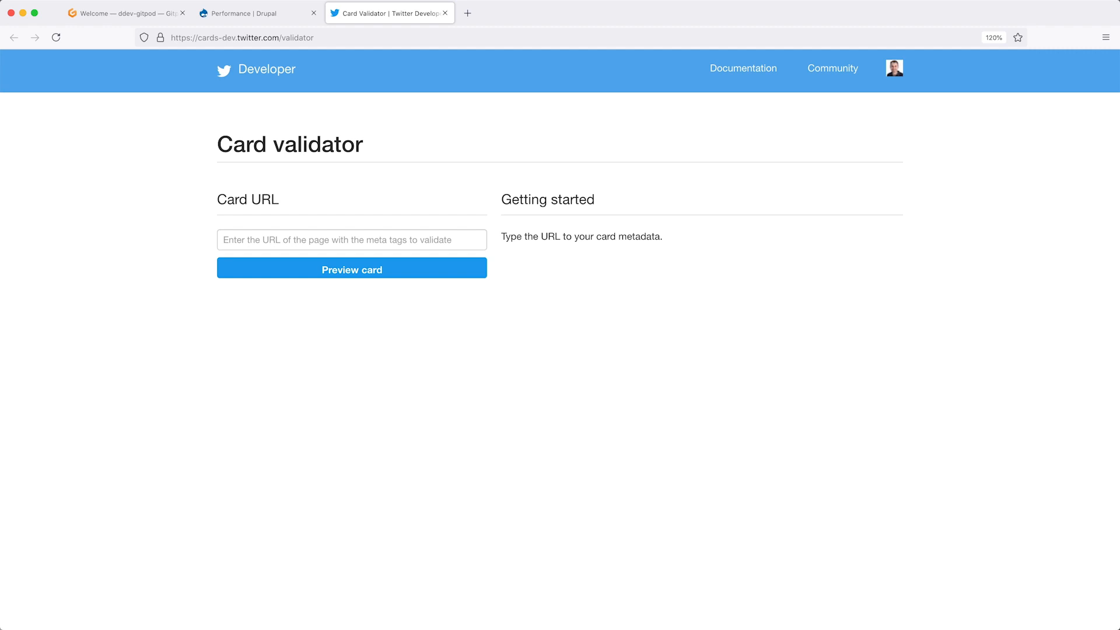
# - Return to the Test Article, copy its page URL, and preview that URL in the Twitter Card validator
pyautogui.click(281, 16)
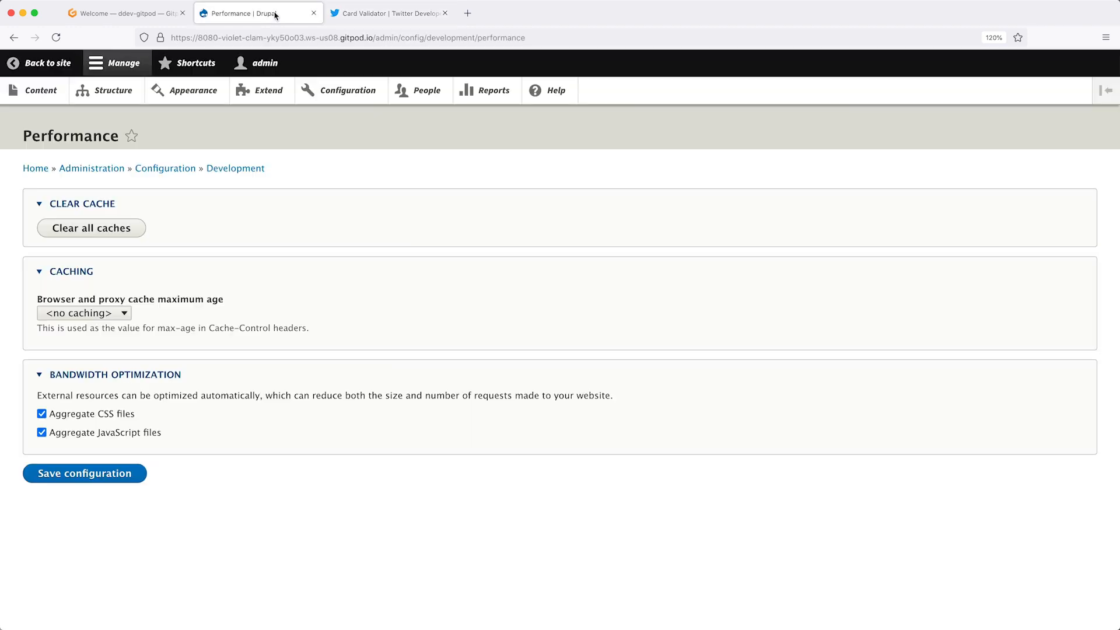
pyautogui.click(47, 64)
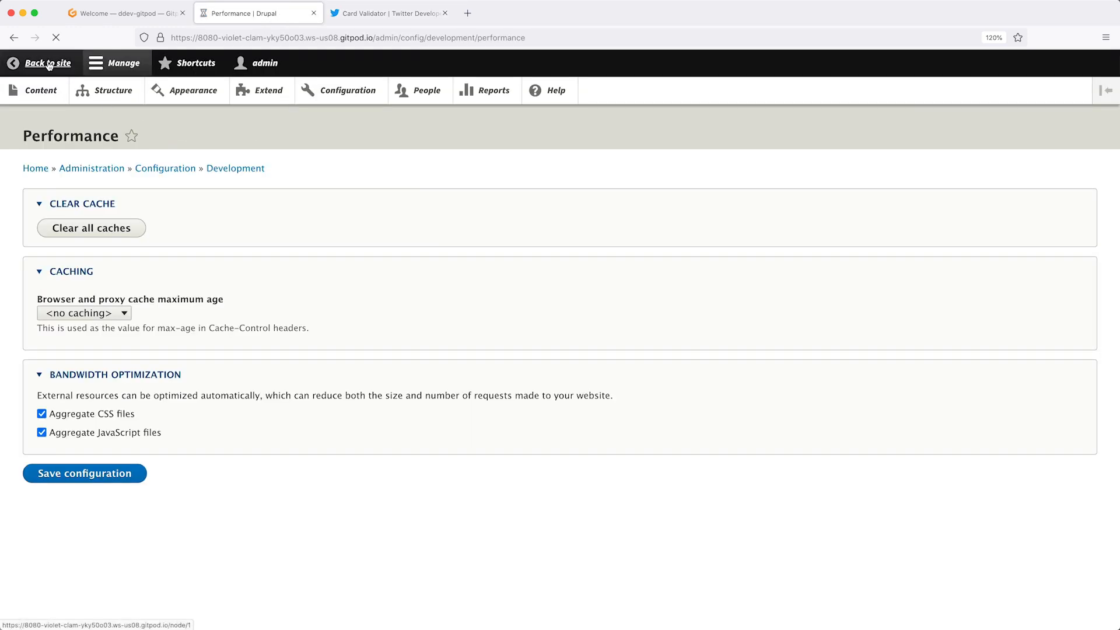
pyautogui.click(374, 37)
pyautogui.rightClick(374, 37)
pyautogui.click(395, 85)
pyautogui.click(381, 15)
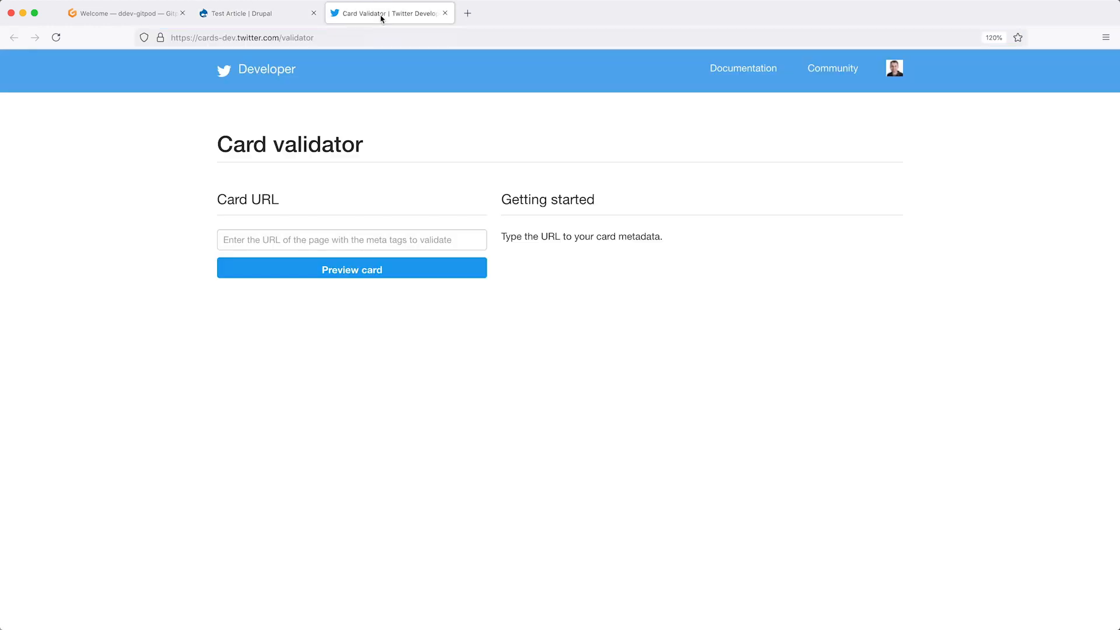
pyautogui.click(307, 240)
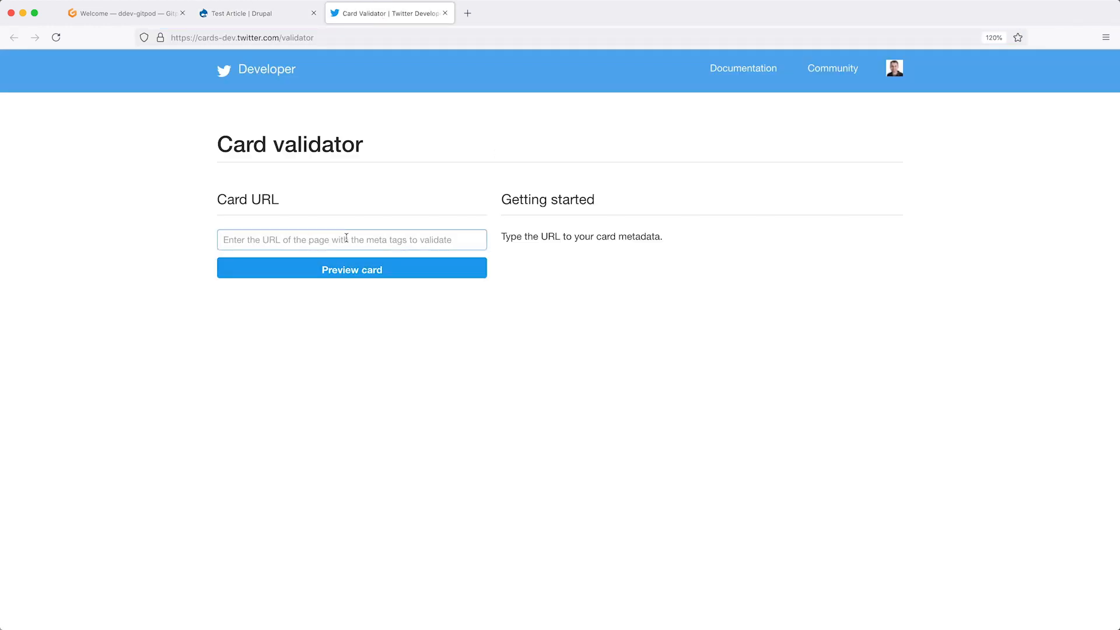
pyautogui.press('super+v')
pyautogui.click(367, 269)
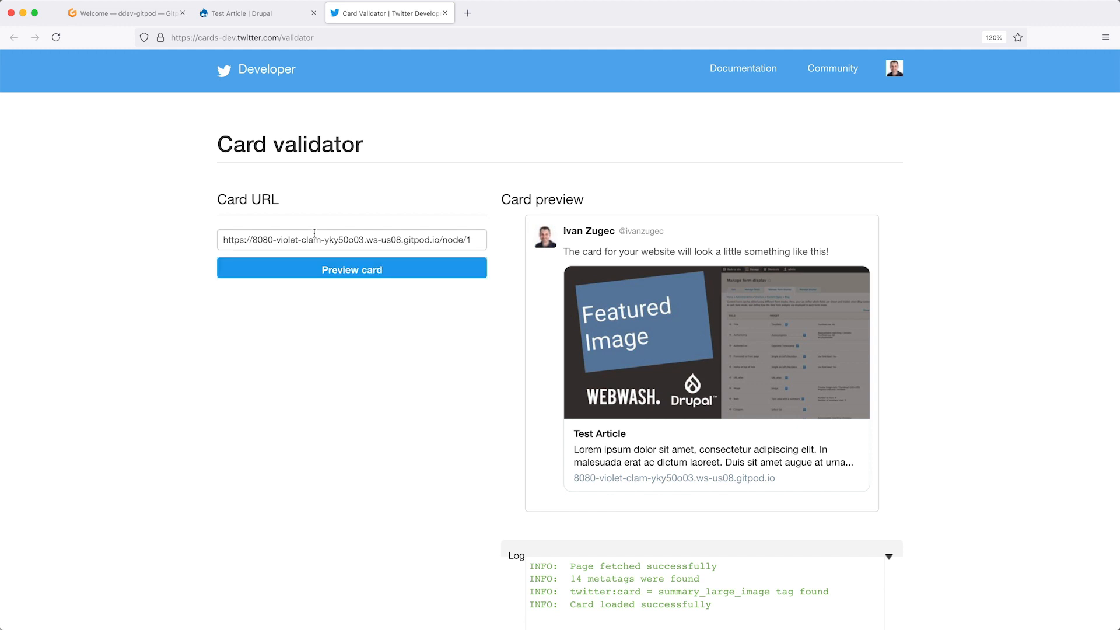
# - Change the end of the card URL to node/2, preview it, and examine the validator log
pyautogui.doubleClick(470, 239)
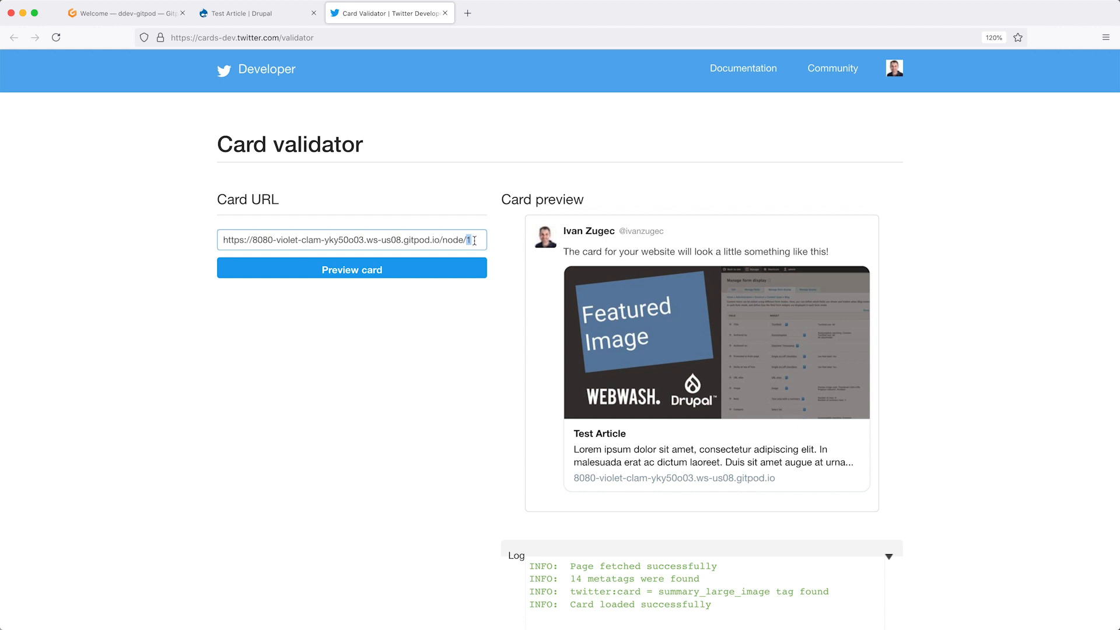
pyautogui.write('2')
pyautogui.press('Return')
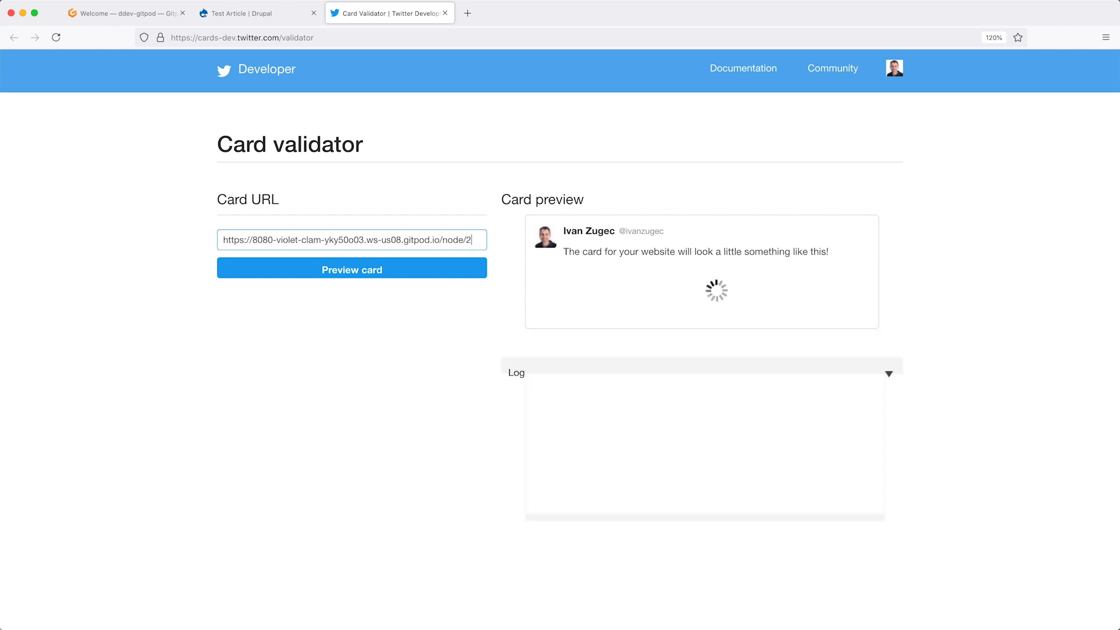
pyautogui.moveTo(573, 395); pyautogui.dragTo(681, 400)
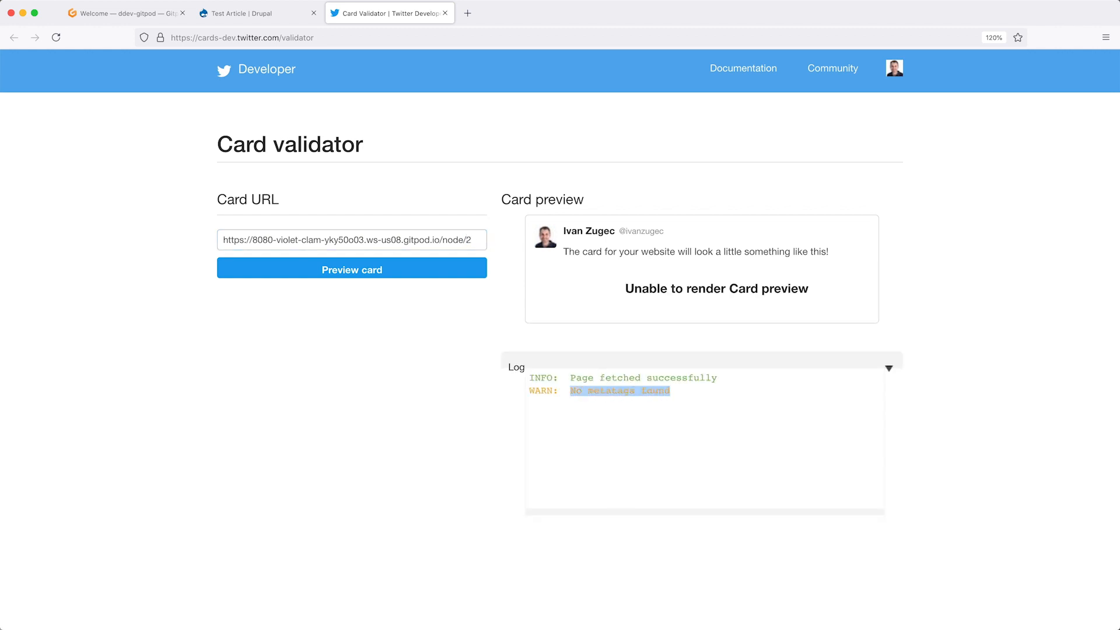
pyautogui.click(689, 400)
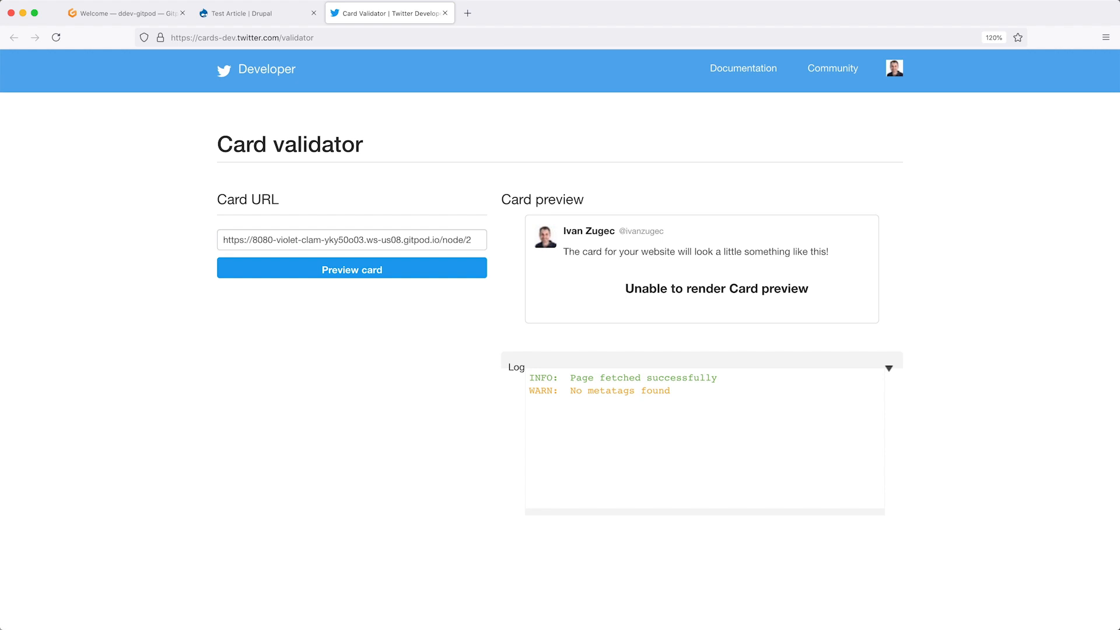
# - Return to the Drupal site and filter the module list by "media" to check the Media and Media Library modules
pyautogui.click(266, 14)
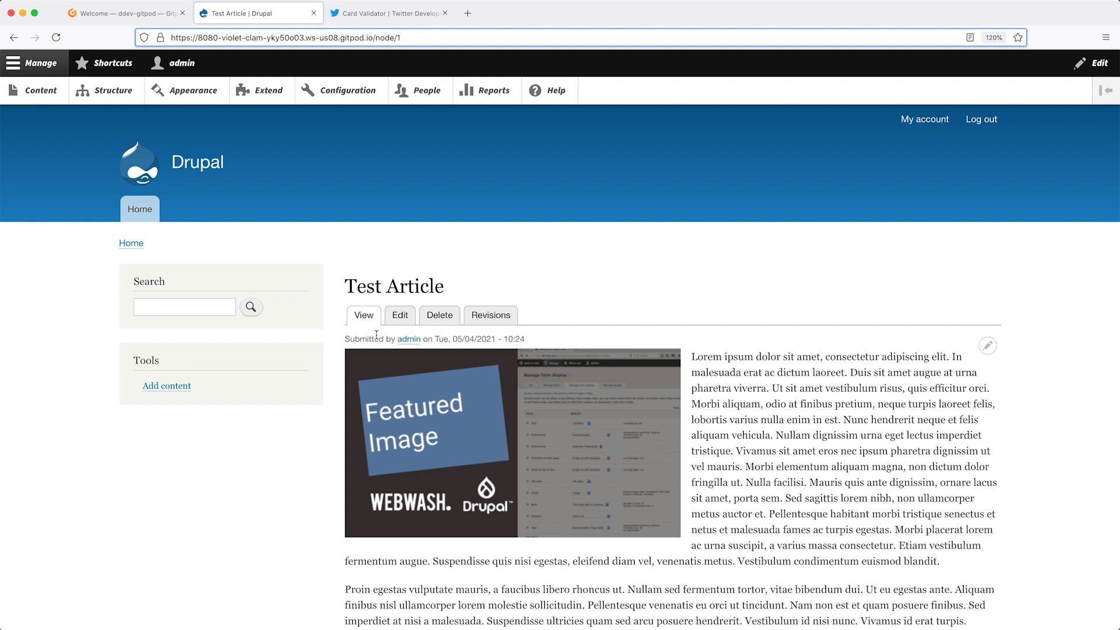
pyautogui.click(266, 97)
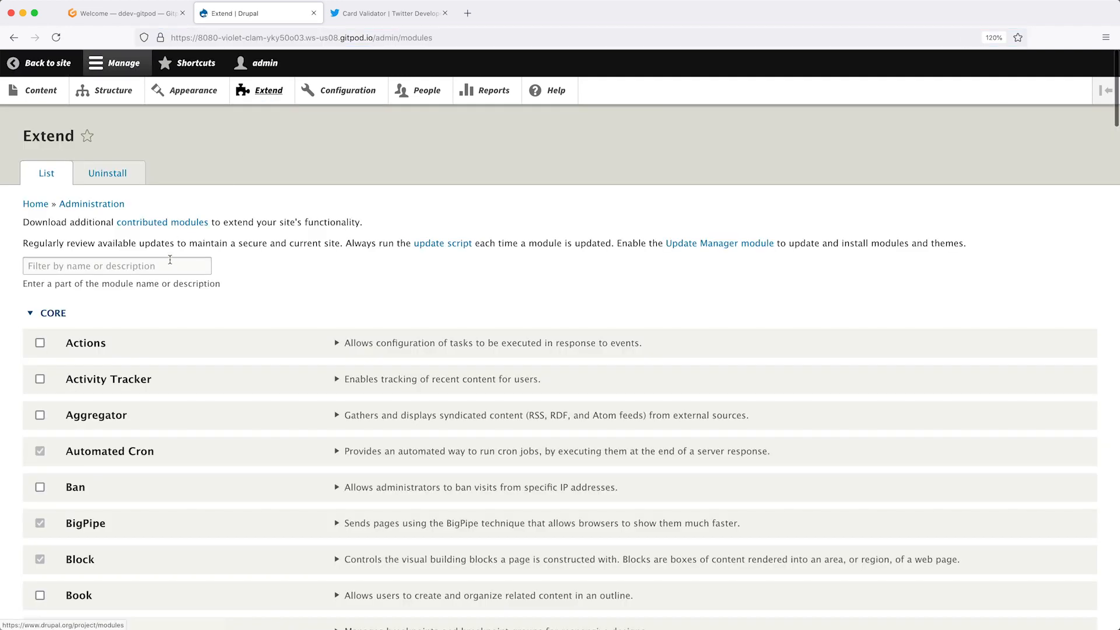
pyautogui.click(168, 266)
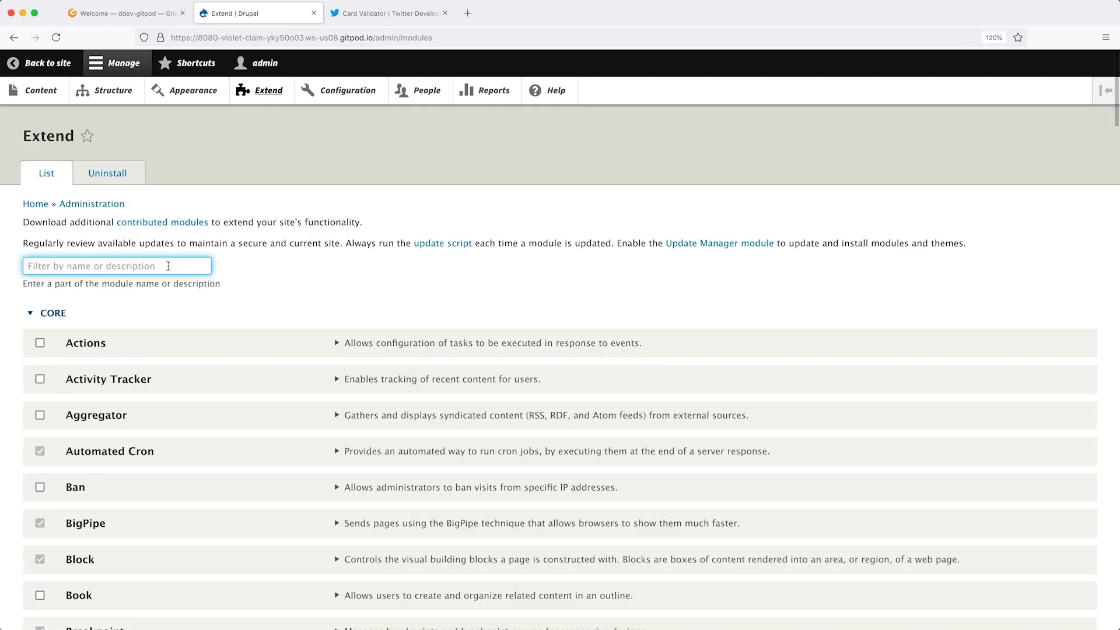
pyautogui.write('media')
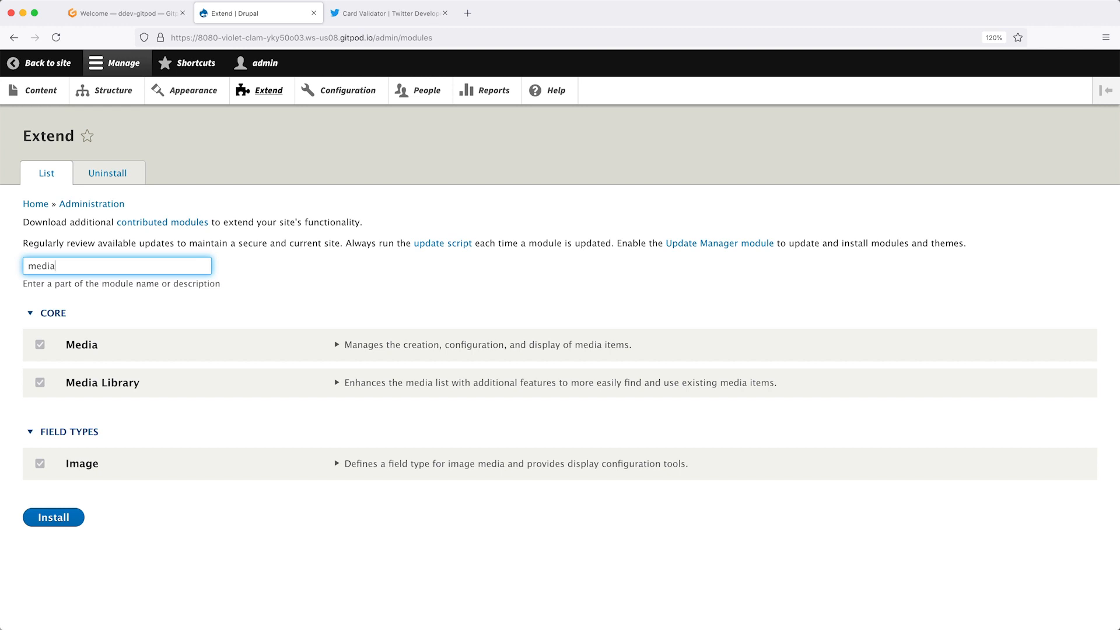
# - Add a new Media reference field labelled "Featured image" to the Article content type
pyautogui.click(122, 103)
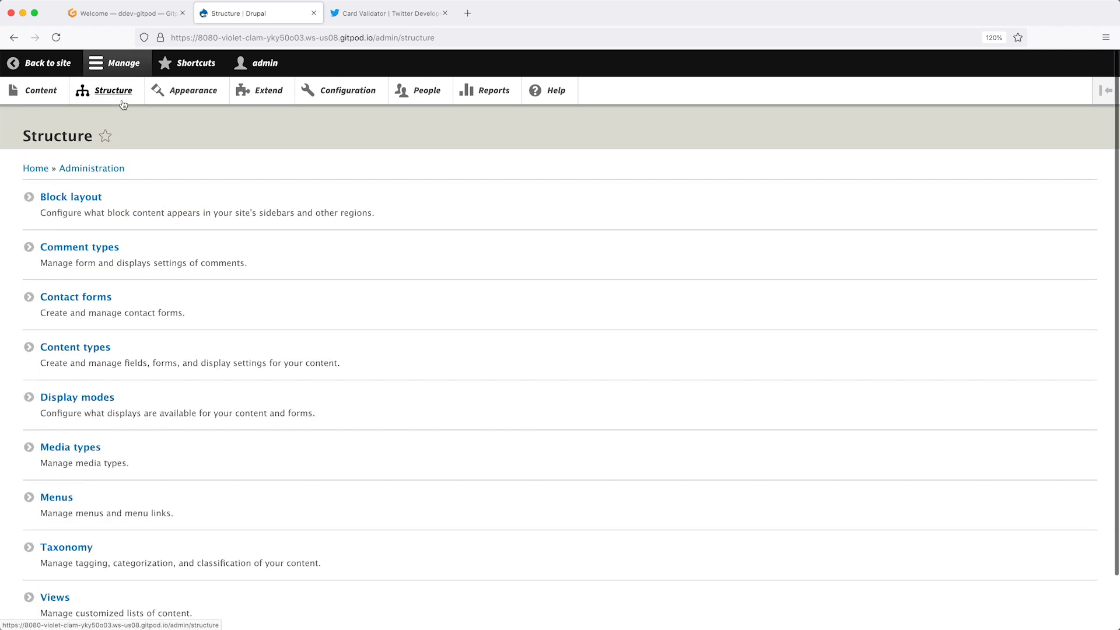
pyautogui.click(102, 353)
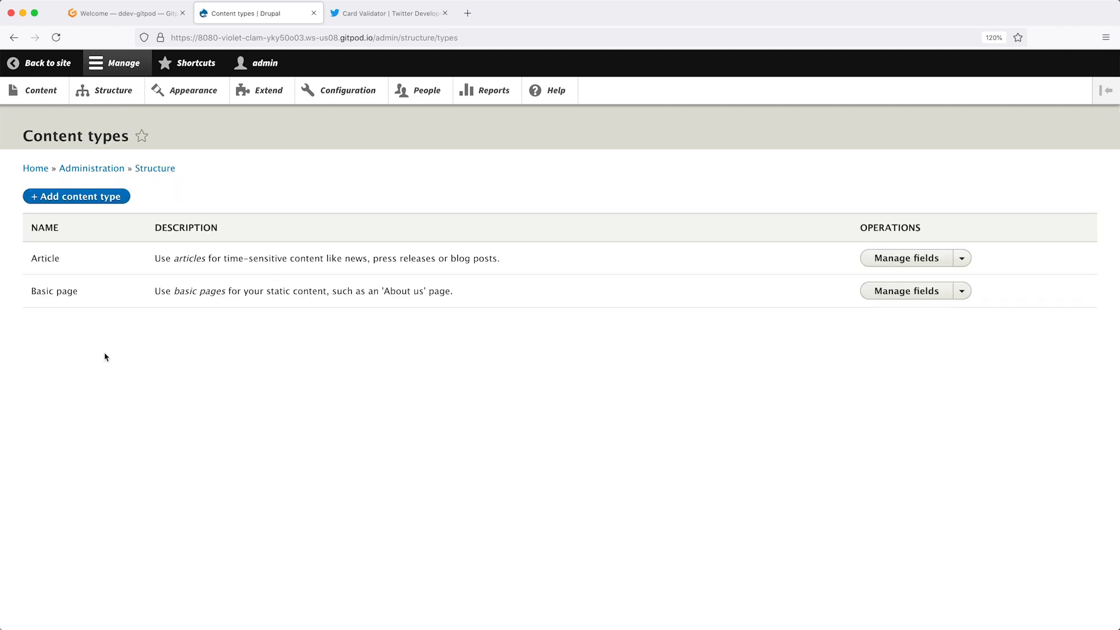
pyautogui.click(907, 262)
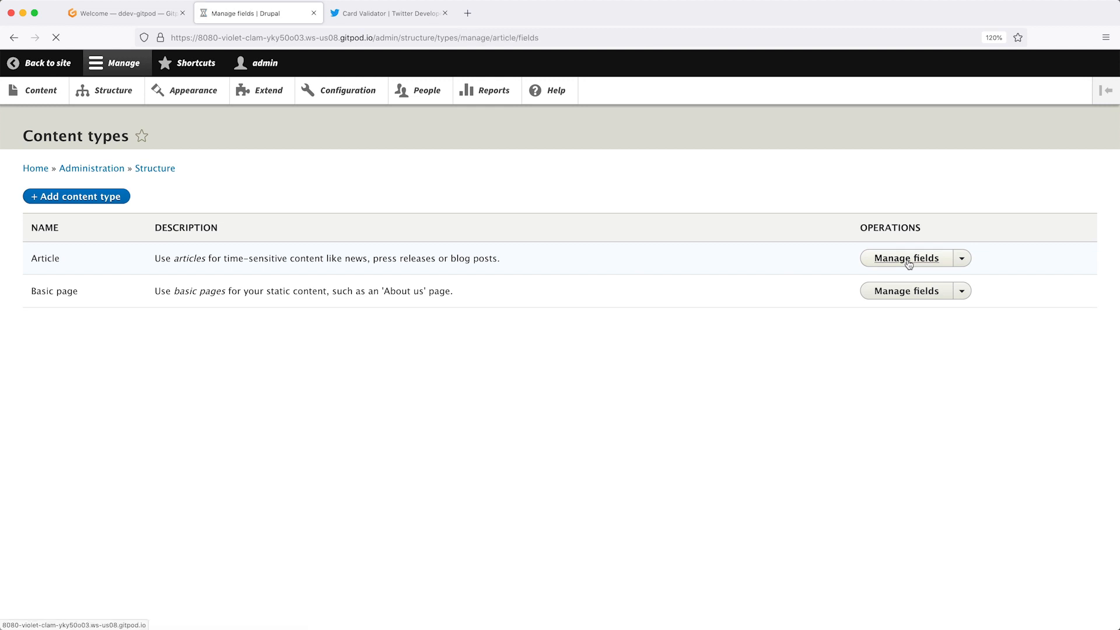
pyautogui.click(66, 233)
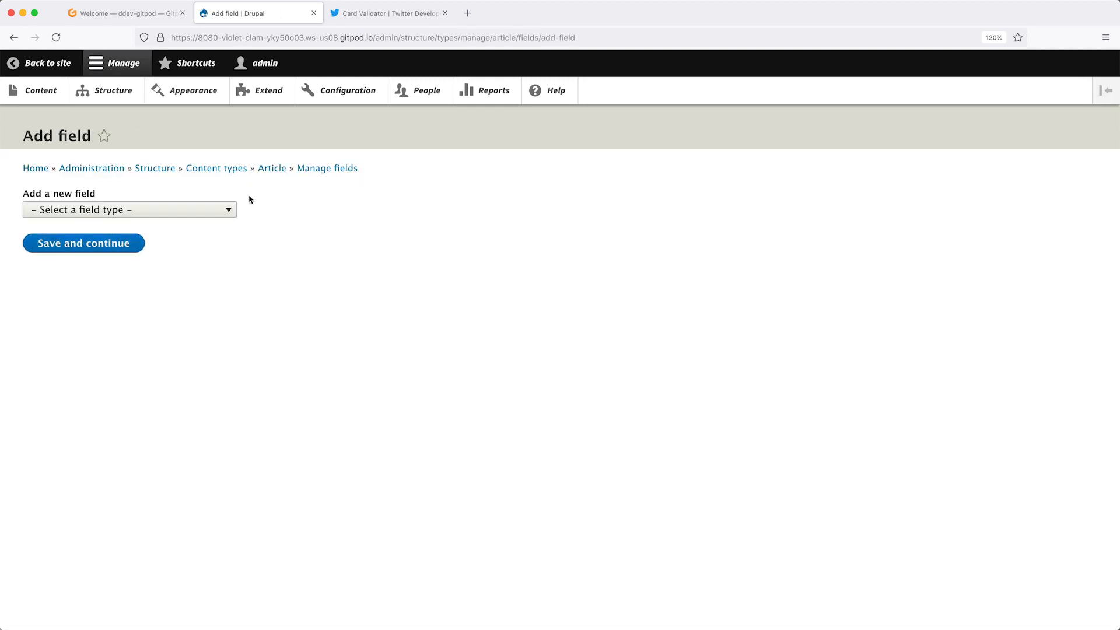
pyautogui.click(167, 209)
pyautogui.scroll(-5, 161, 287)
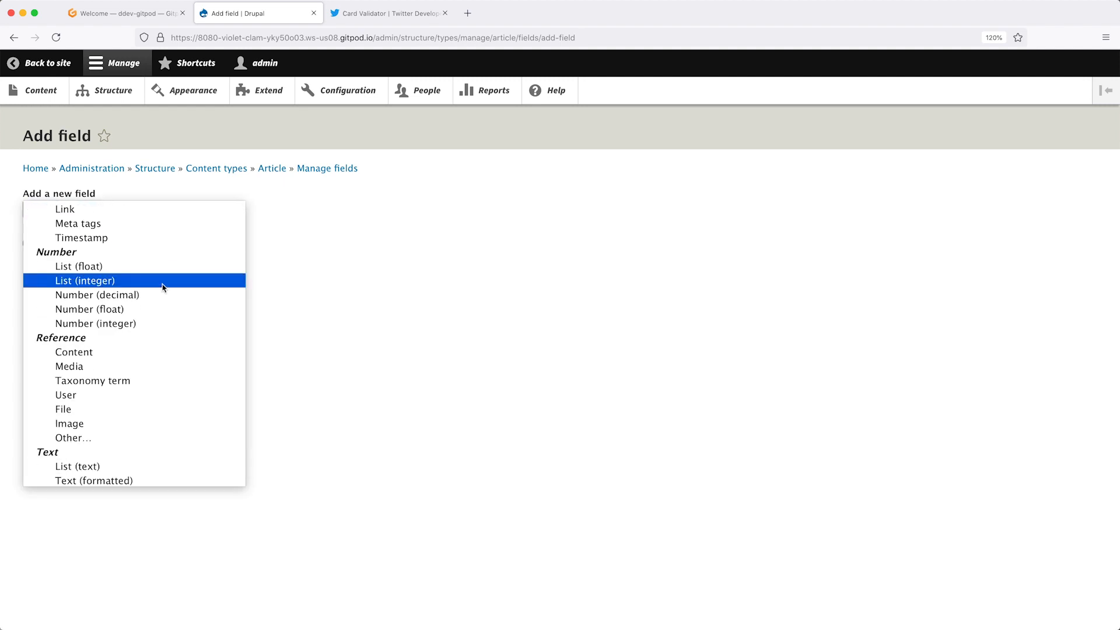
pyautogui.click(122, 366)
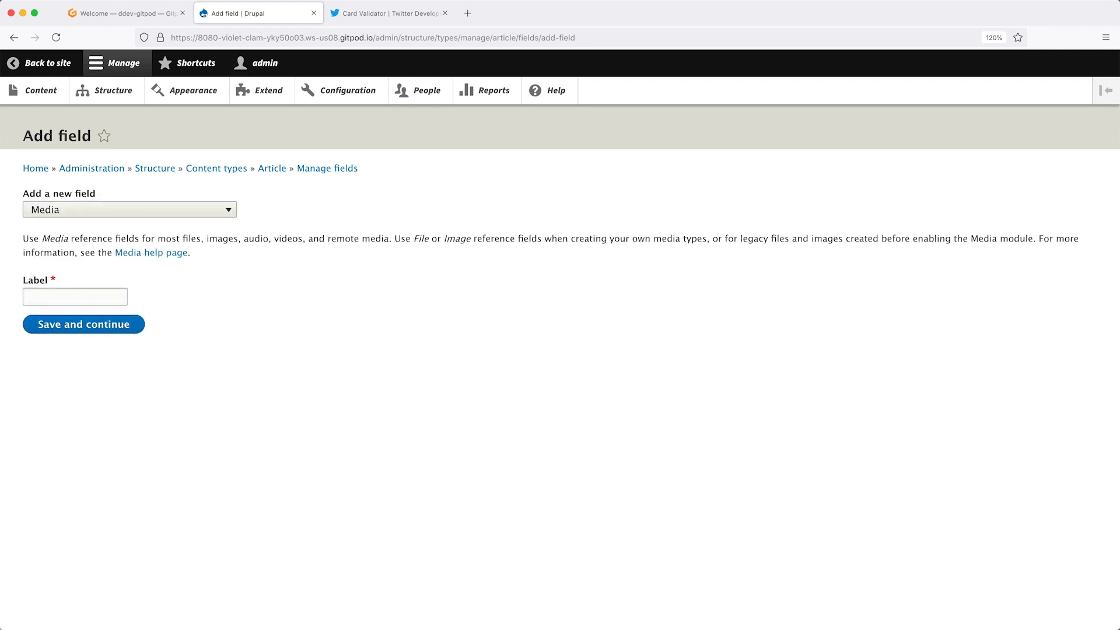
pyautogui.click(59, 299)
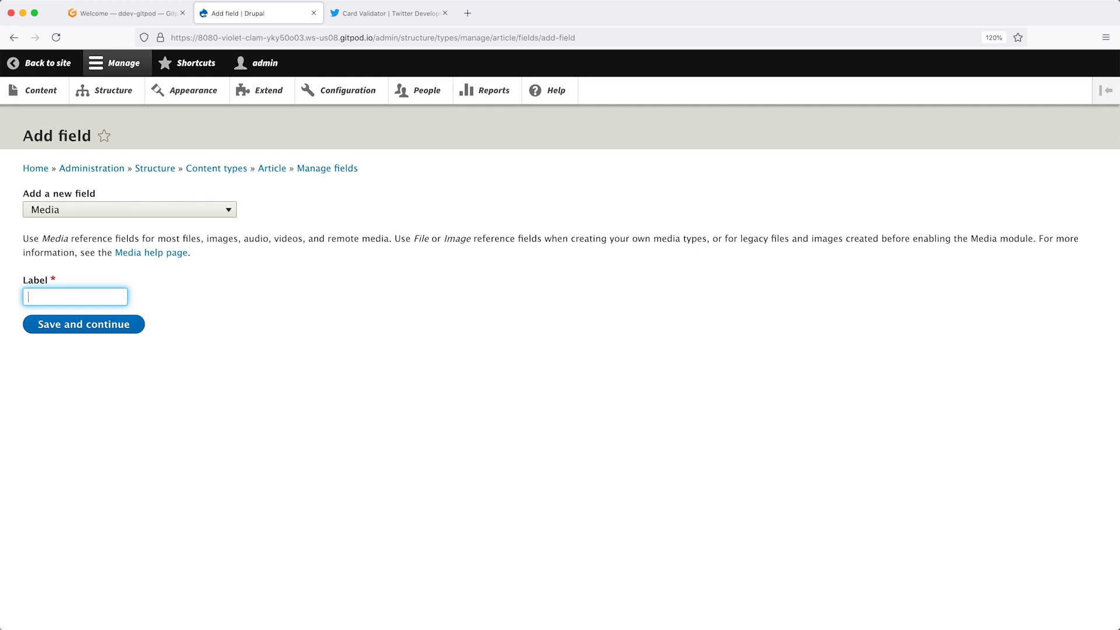
pyautogui.write('Featured image')
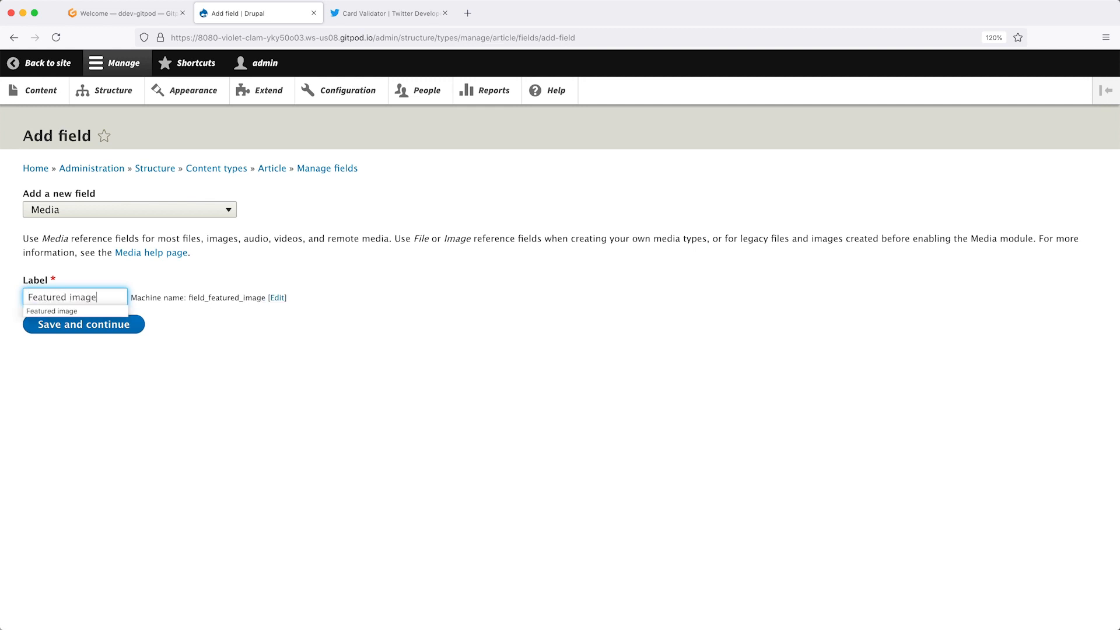
pyautogui.click(133, 331)
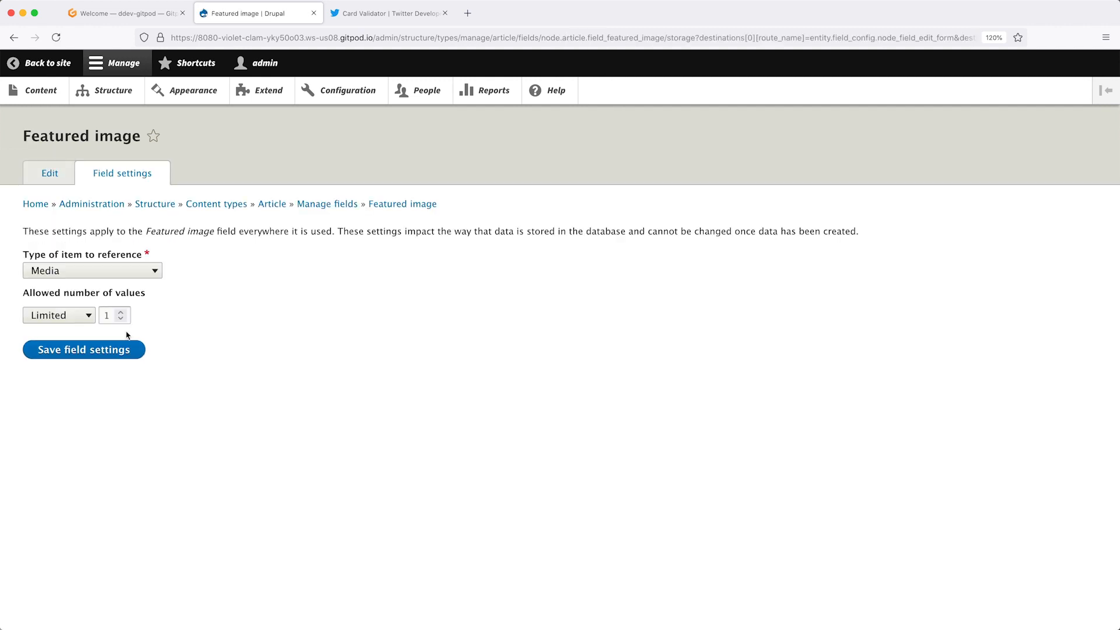
# - Save the Featured image storage settings, allow only the Image media type, and save the field configuration
pyautogui.click(106, 357)
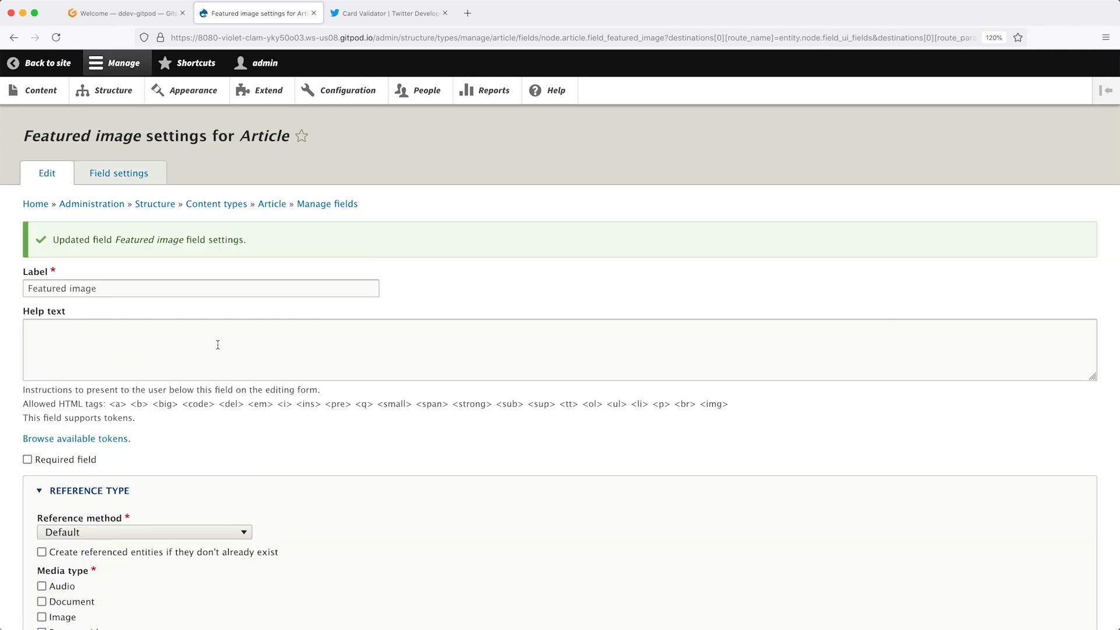
pyautogui.scroll(-5, 218, 345)
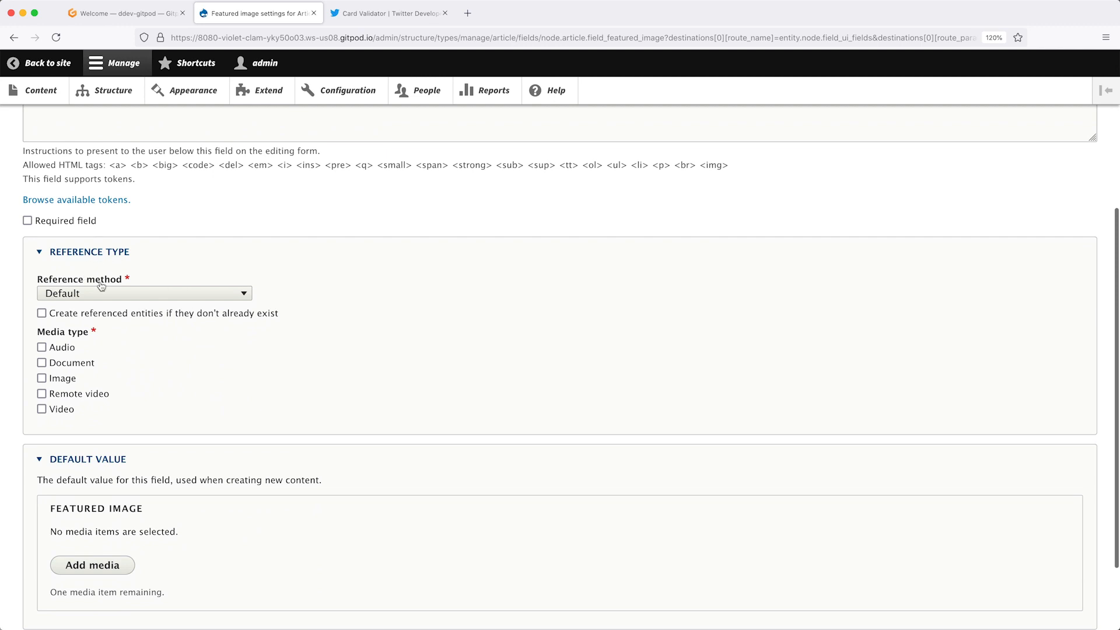
pyautogui.click(68, 383)
pyautogui.scroll(-3, 111, 350)
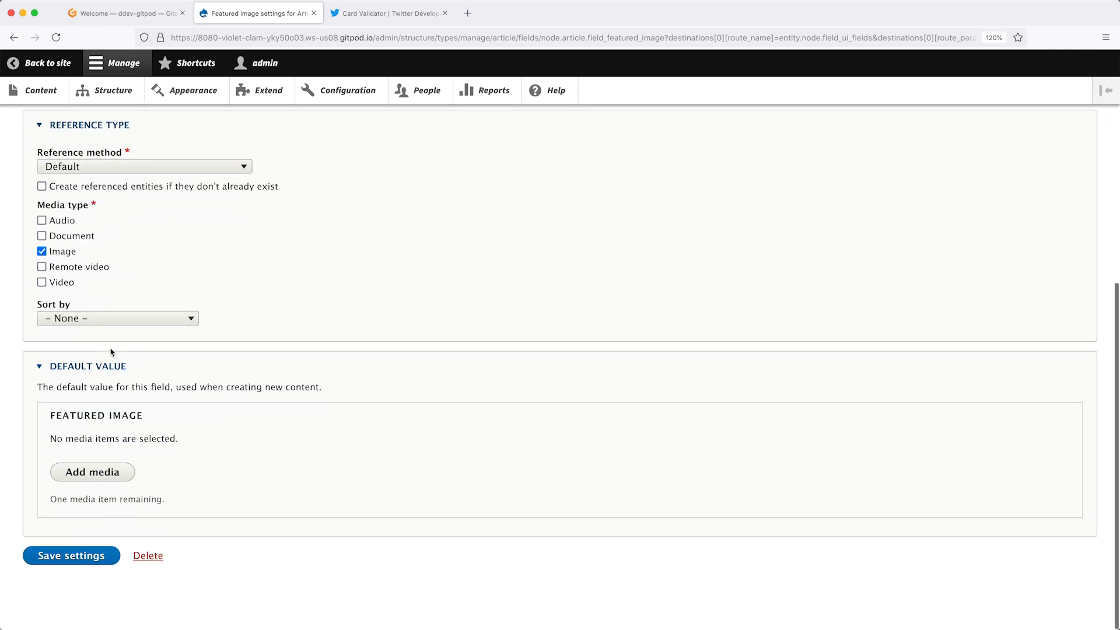
pyautogui.click(57, 559)
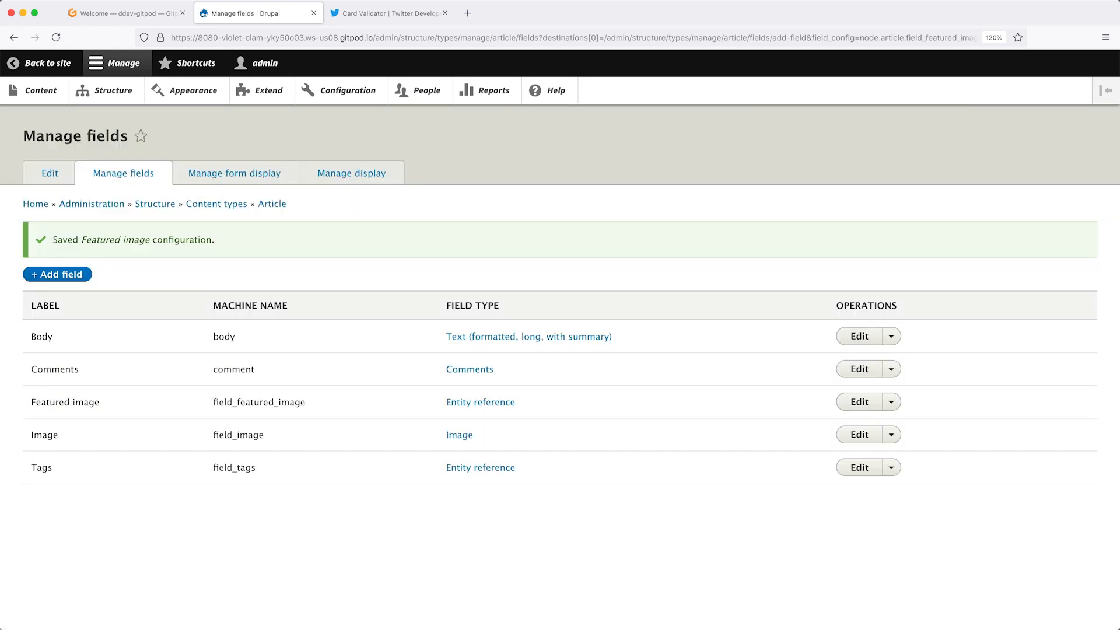
# - Set the Test Article's Featured image to metatag-featured-image-media.png from the media library and save the article
pyautogui.click(38, 90)
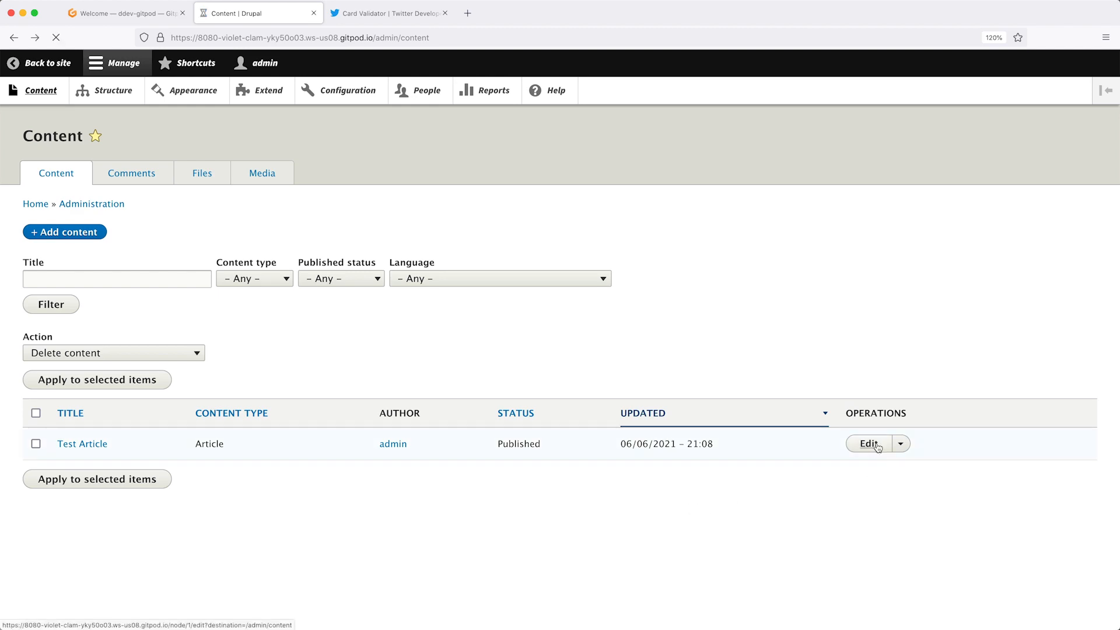
pyautogui.click(871, 444)
pyautogui.scroll(-3, 711, 427)
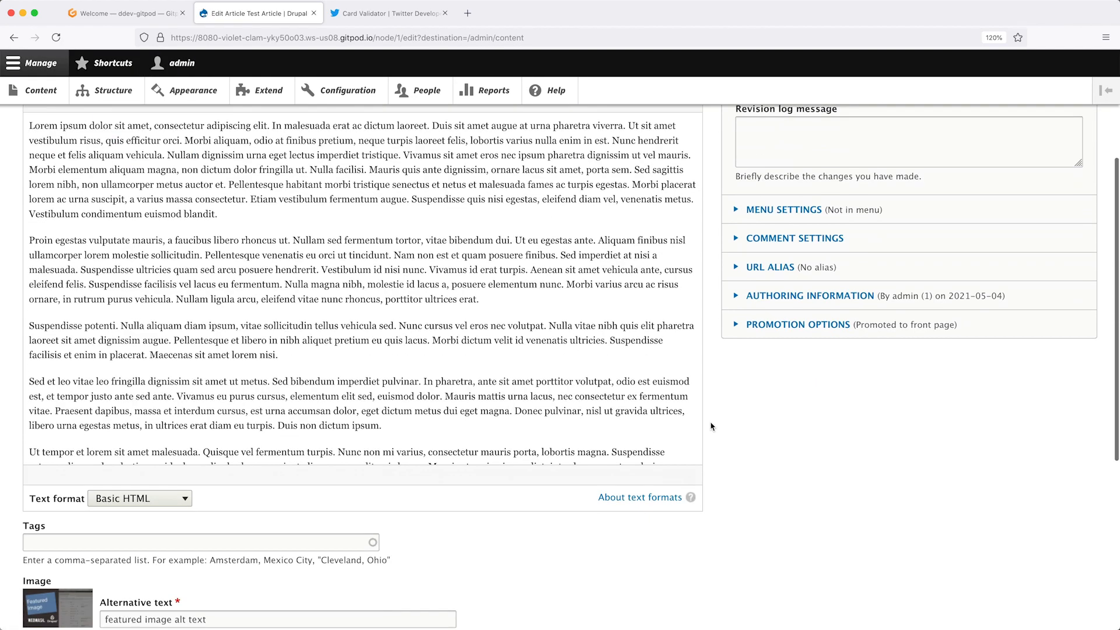
pyautogui.scroll(-5, 712, 427)
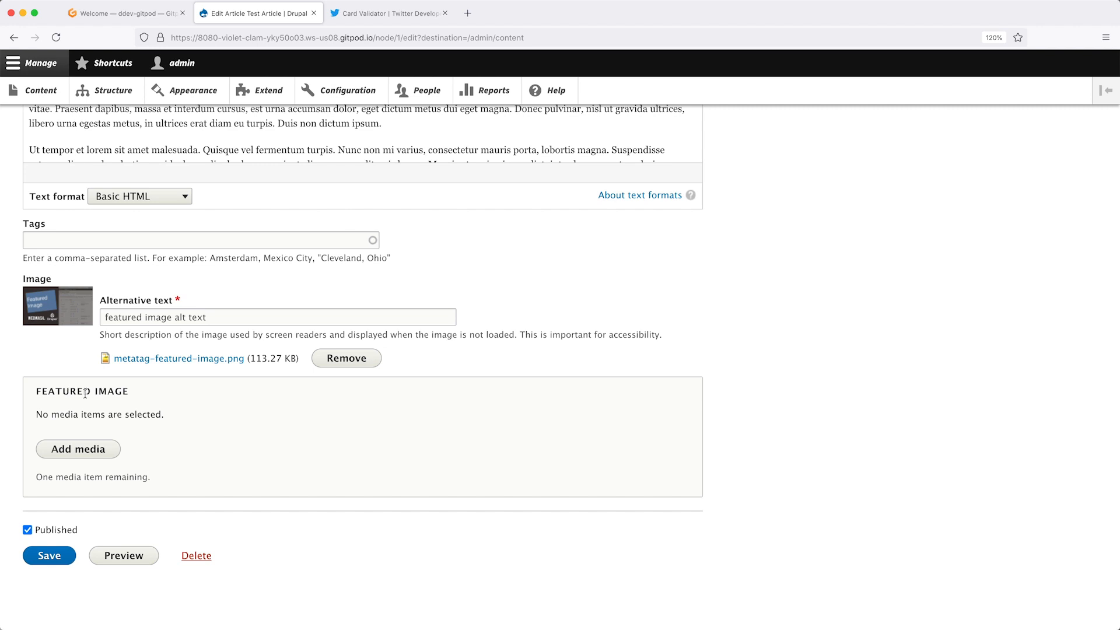
pyautogui.click(73, 451)
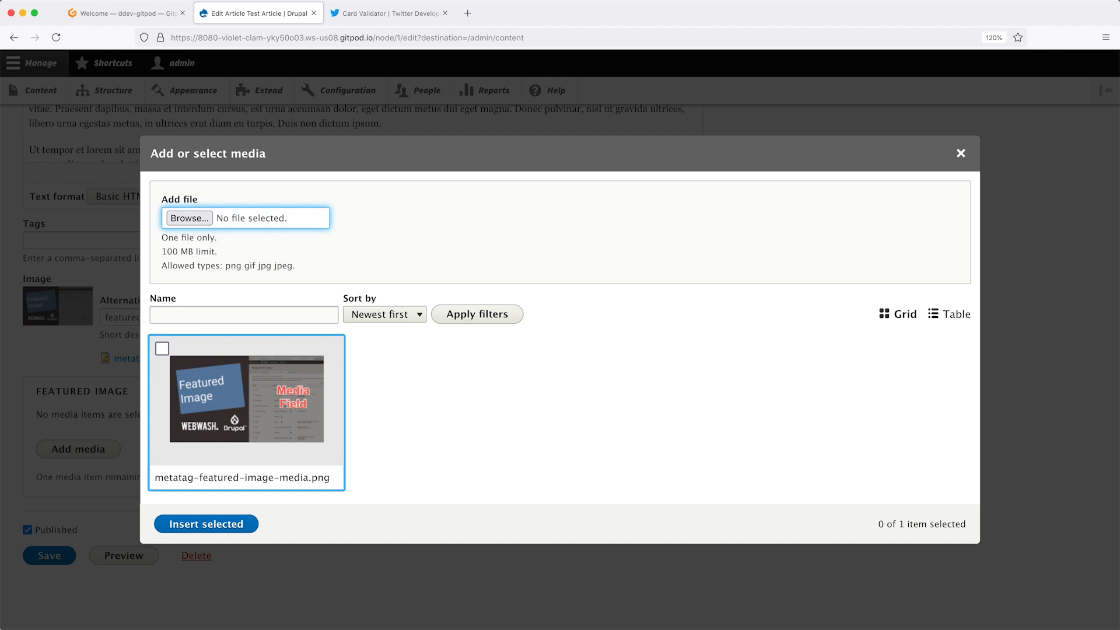
pyautogui.click(162, 350)
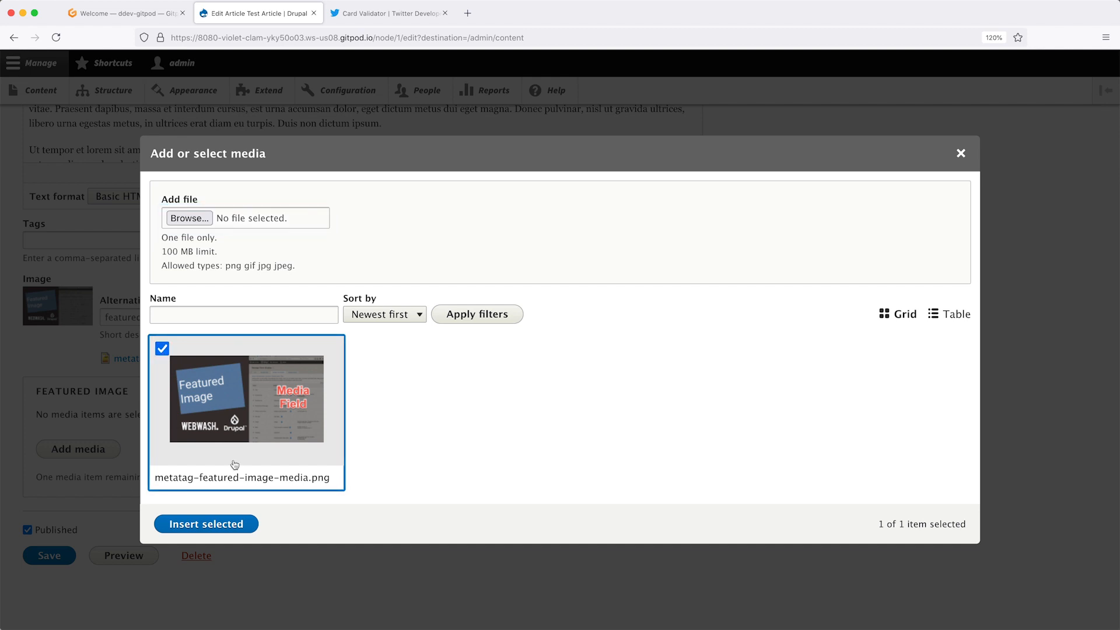
pyautogui.click(205, 524)
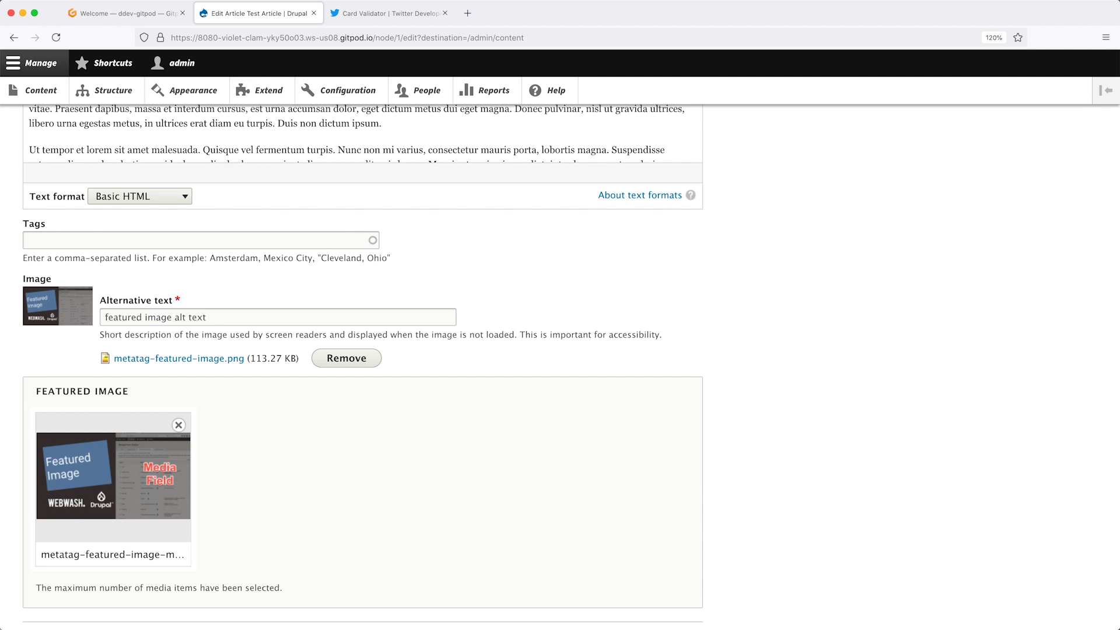
pyautogui.scroll(-3, 207, 525)
pyautogui.click(63, 559)
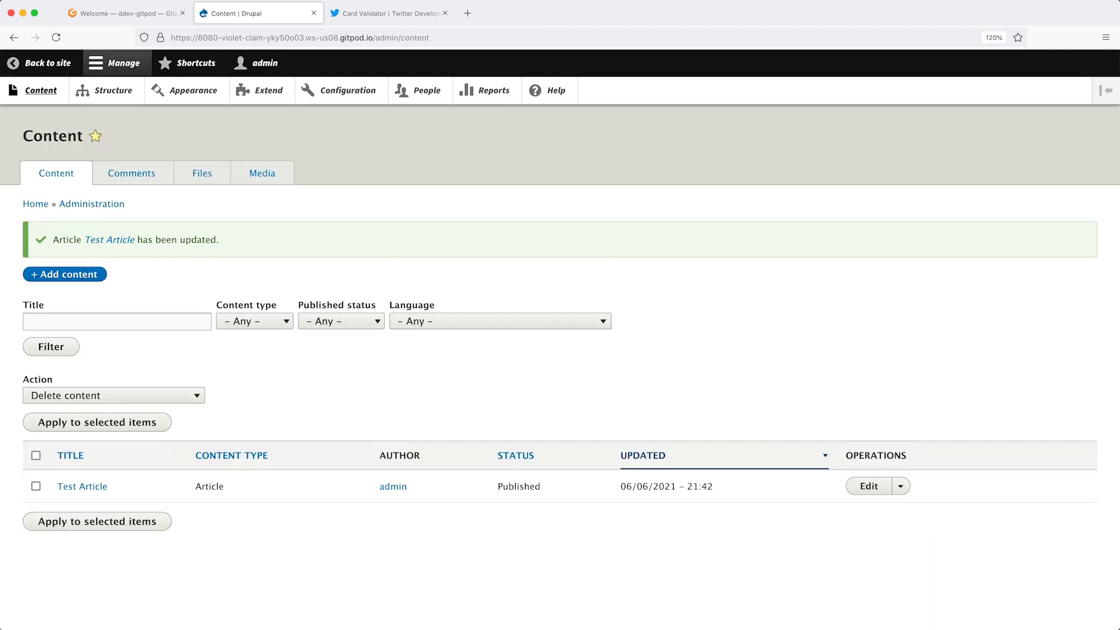
# - Open the default meta tags for Content: Article in the Metatag configuration for editing
pyautogui.click(345, 93)
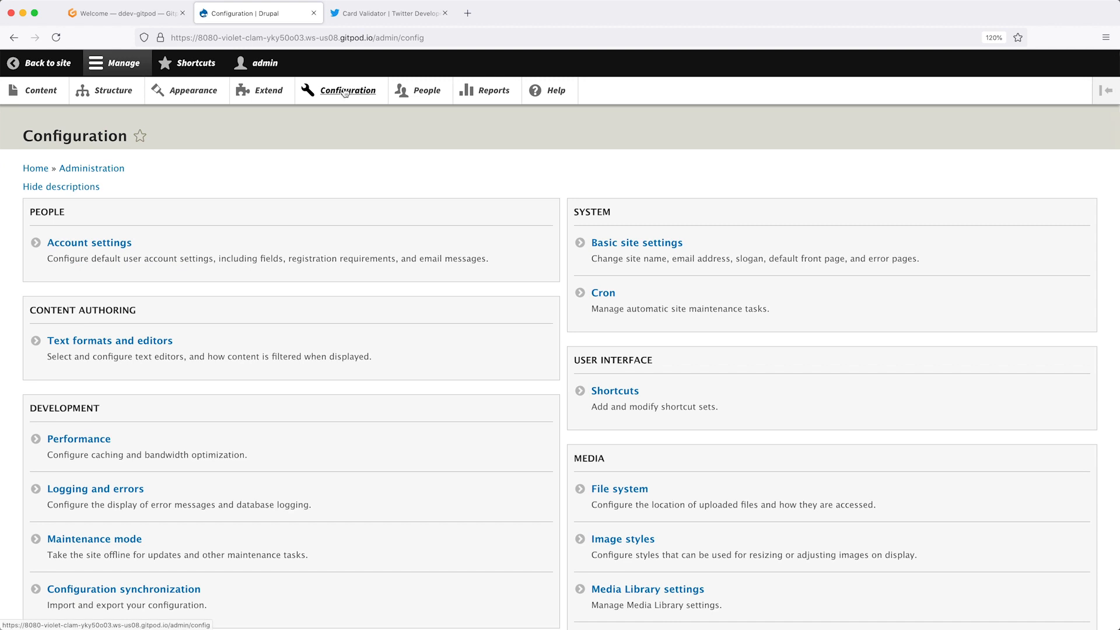
pyautogui.scroll(-6, 237, 353)
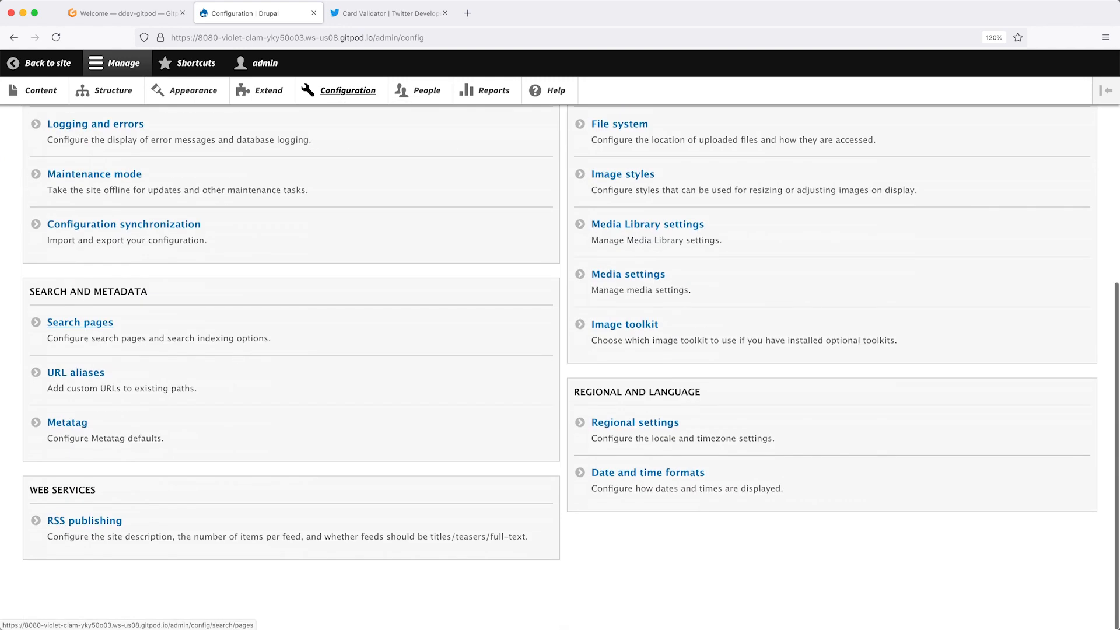
pyautogui.click(91, 425)
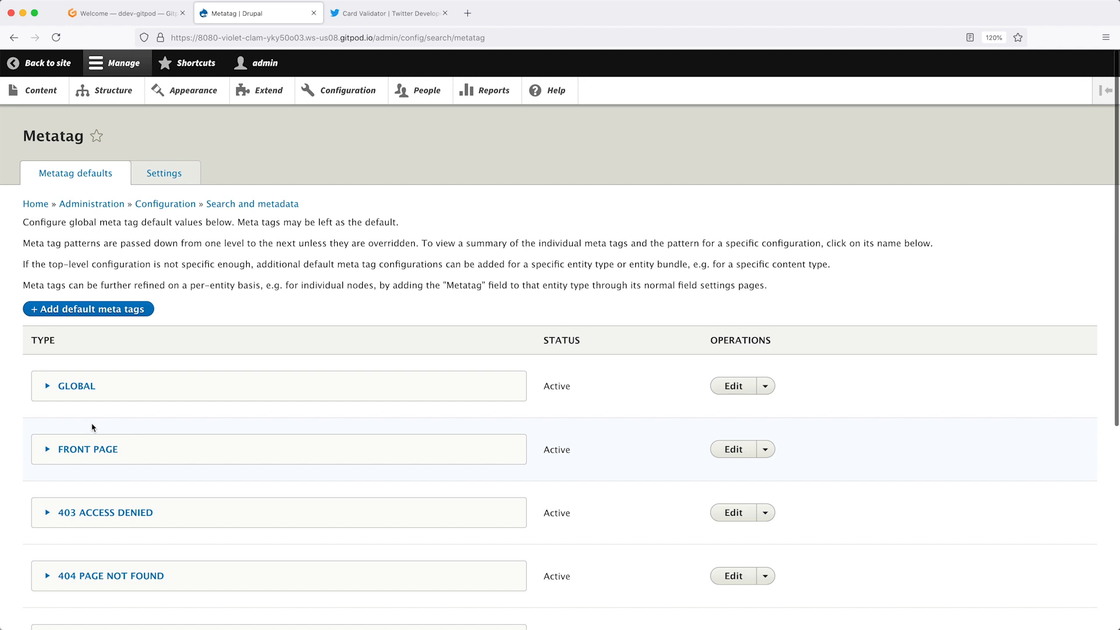
pyautogui.scroll(-3, 93, 428)
pyautogui.scroll(-1, 116, 428)
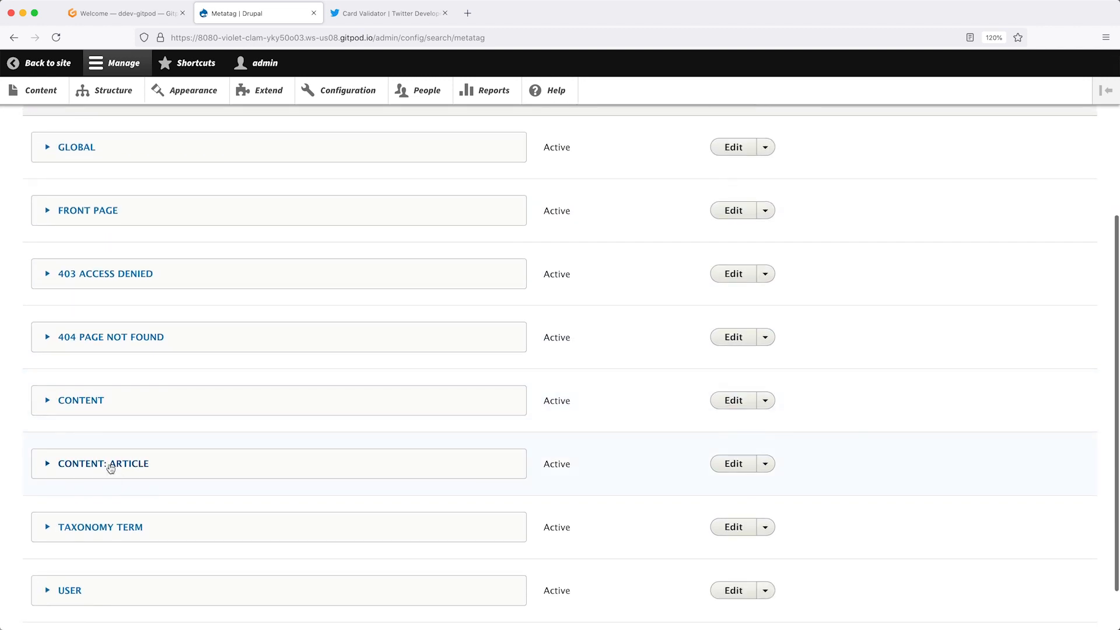
pyautogui.click(733, 464)
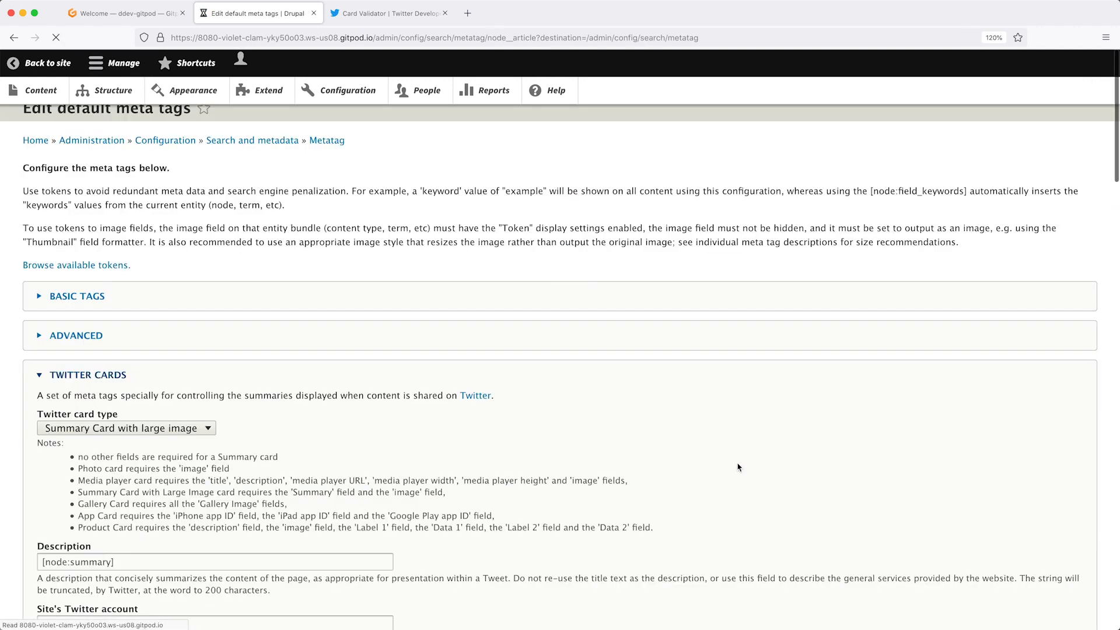
# - Clear the Image URL value in the Article's Twitter Cards meta tags
pyautogui.scroll(-10, 296, 393)
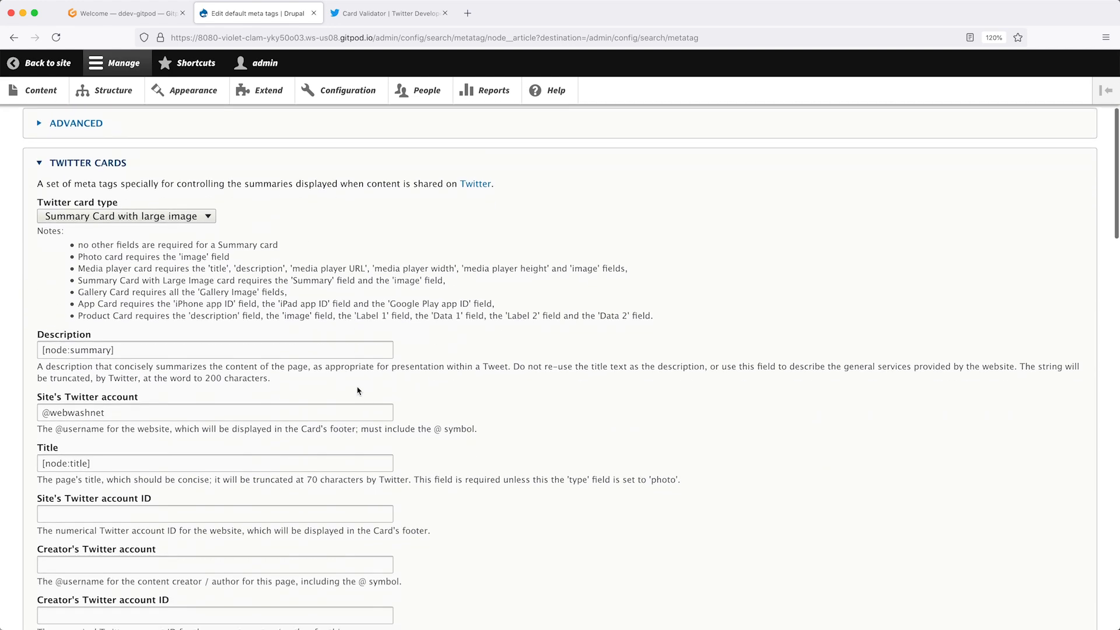
pyautogui.scroll(-3, 338, 385)
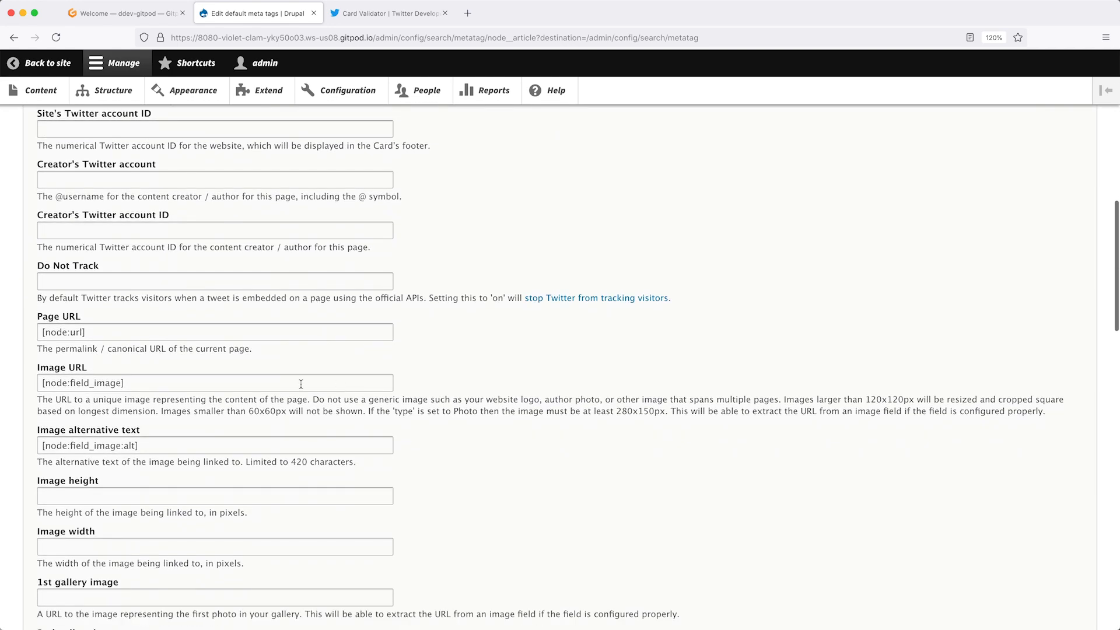
pyautogui.scroll(-2, 110, 385)
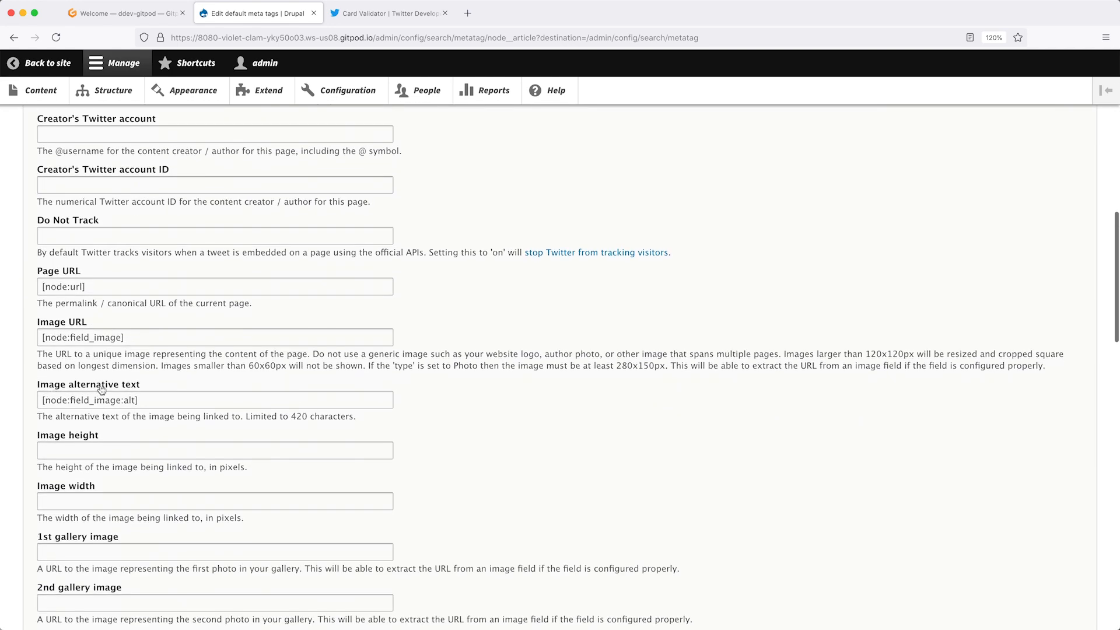
pyautogui.click(147, 339)
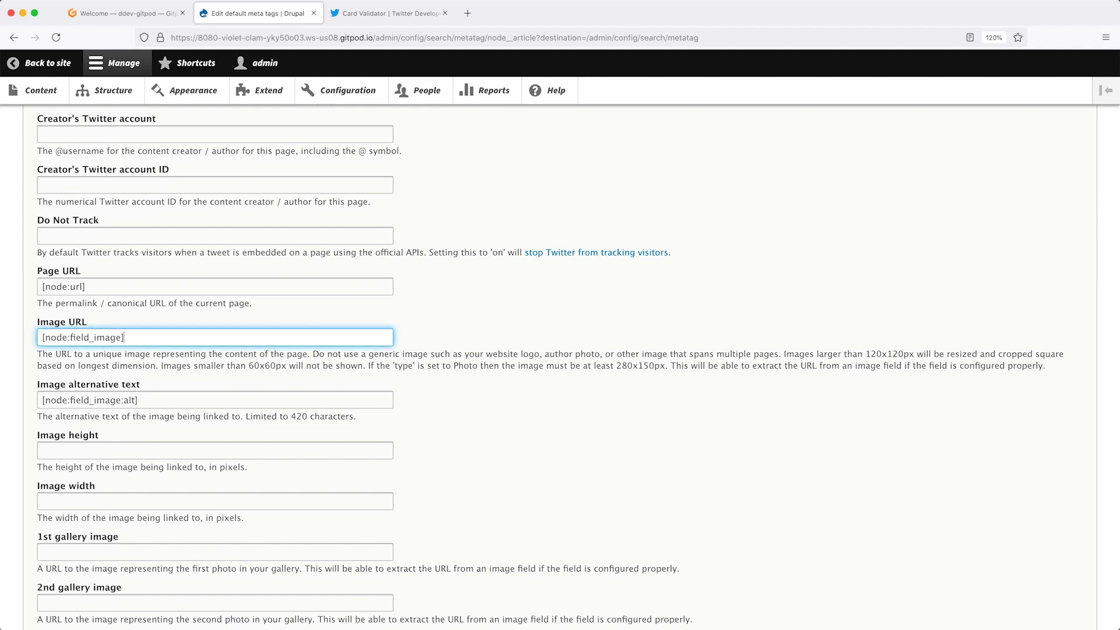
pyautogui.press('super+a')
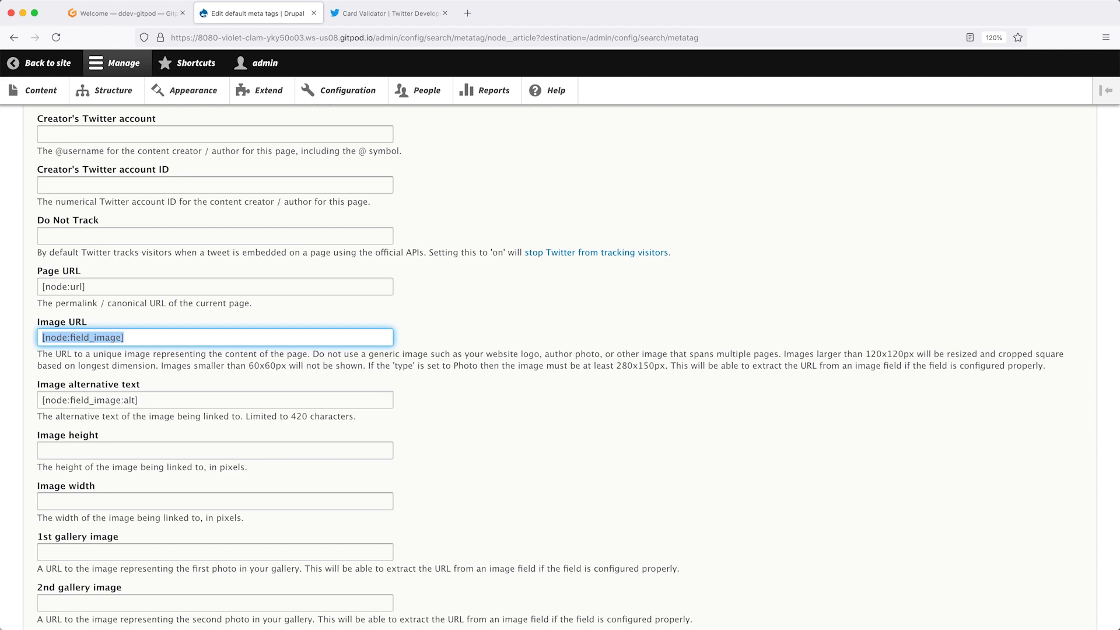
pyautogui.press('BackSpace')
# - Open the list of available tokens, then move and enlarge it beside the Twitter Cards Image URL field
pyautogui.scroll(8, 147, 339)
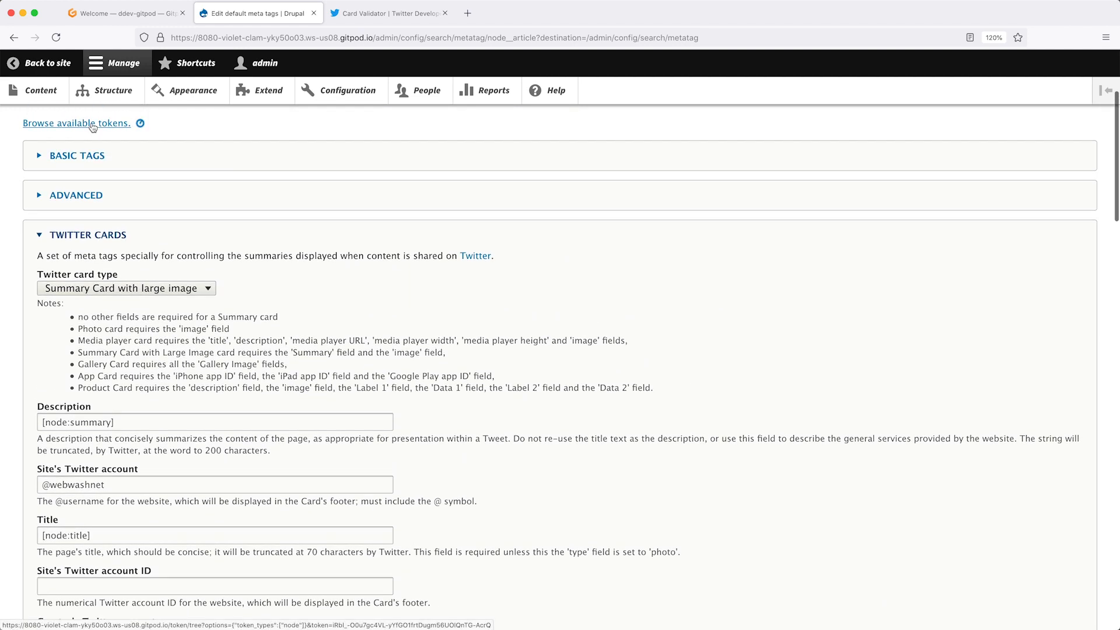
pyautogui.click(97, 123)
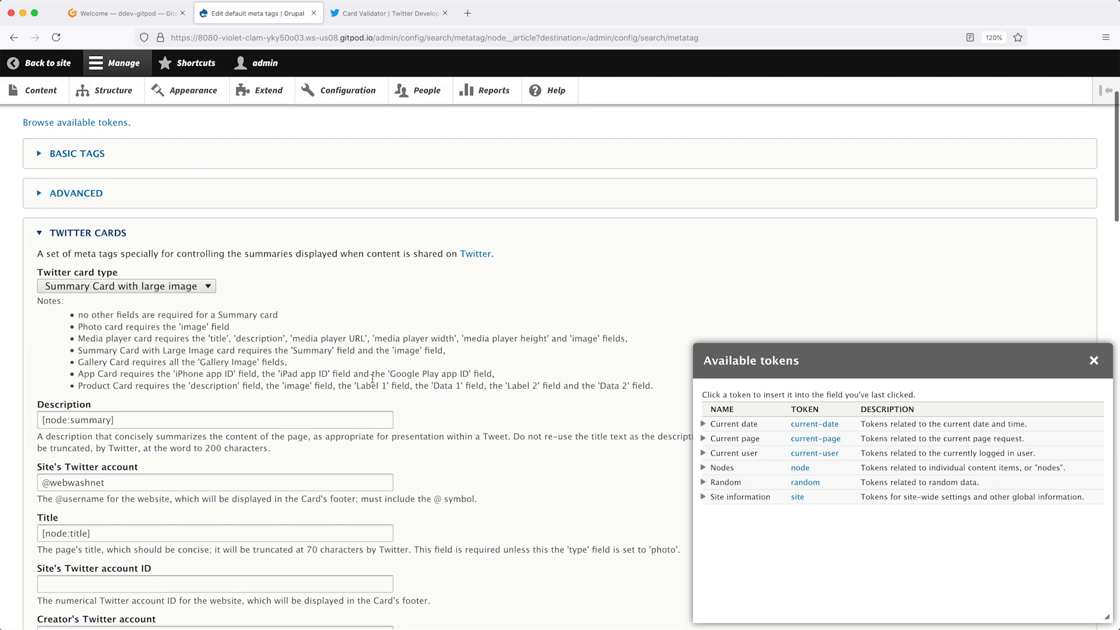
pyautogui.scroll(-7, 372, 378)
pyautogui.scroll(8, 814, 320)
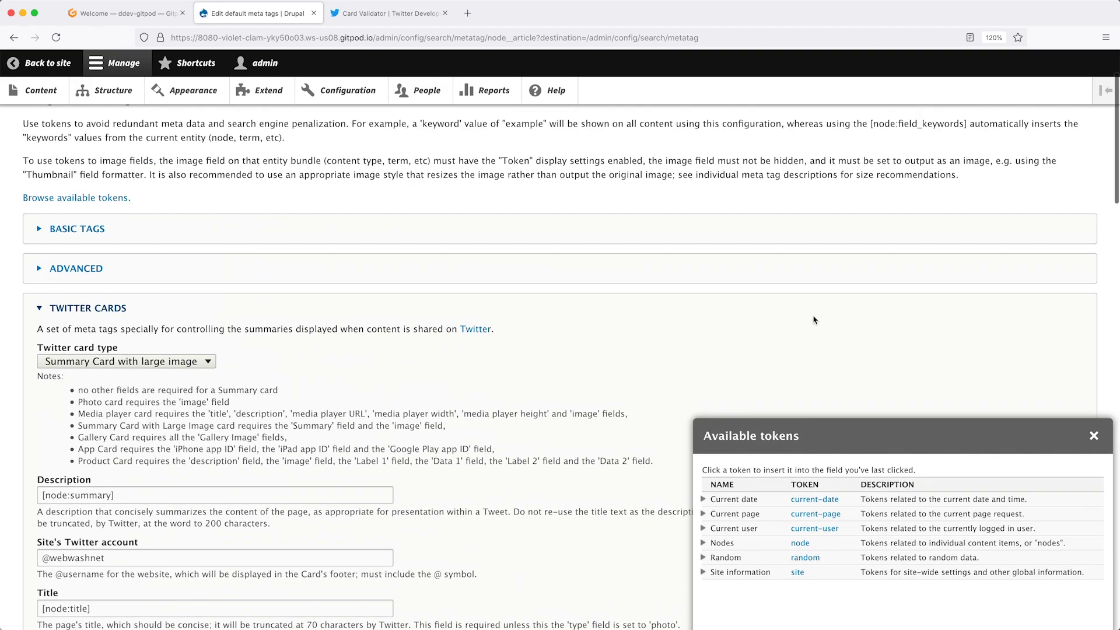
pyautogui.moveTo(829, 446); pyautogui.dragTo(525, 114)
pyautogui.scroll(-5, 632, 527)
pyautogui.scroll(-4, 607, 474)
pyautogui.scroll(-1, 584, 353)
pyautogui.scroll(-3, 565, 322)
pyautogui.moveTo(804, 379); pyautogui.dragTo(1048, 614)
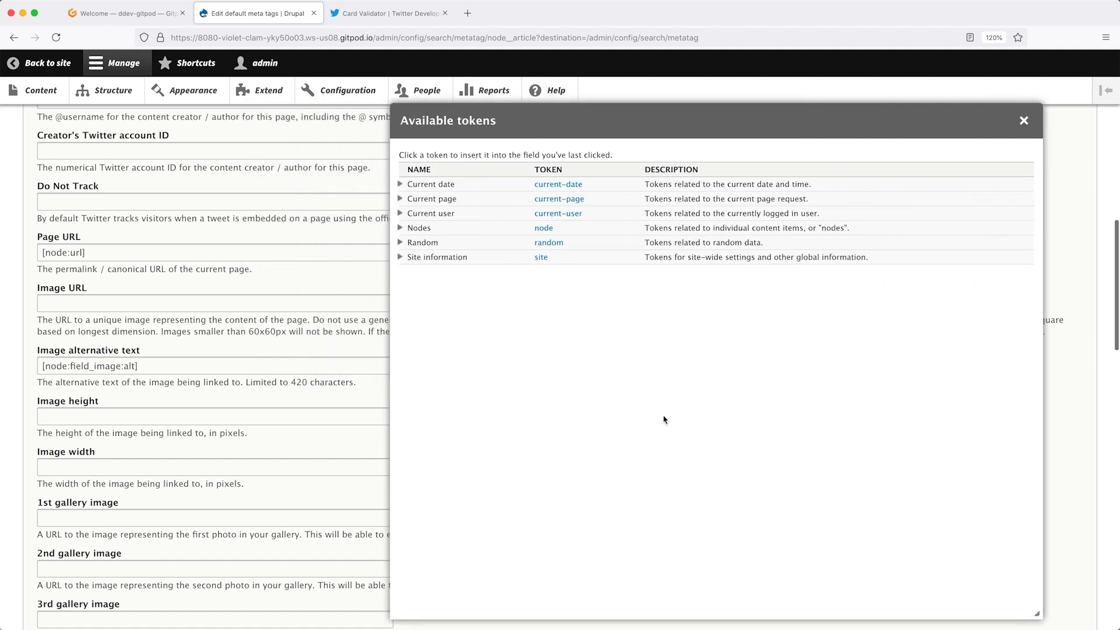
# - Insert the Featured image media's Image token, [node:field_featured_image:entity:field_media_image], as the Twitter Cards Image URL
pyautogui.click(401, 230)
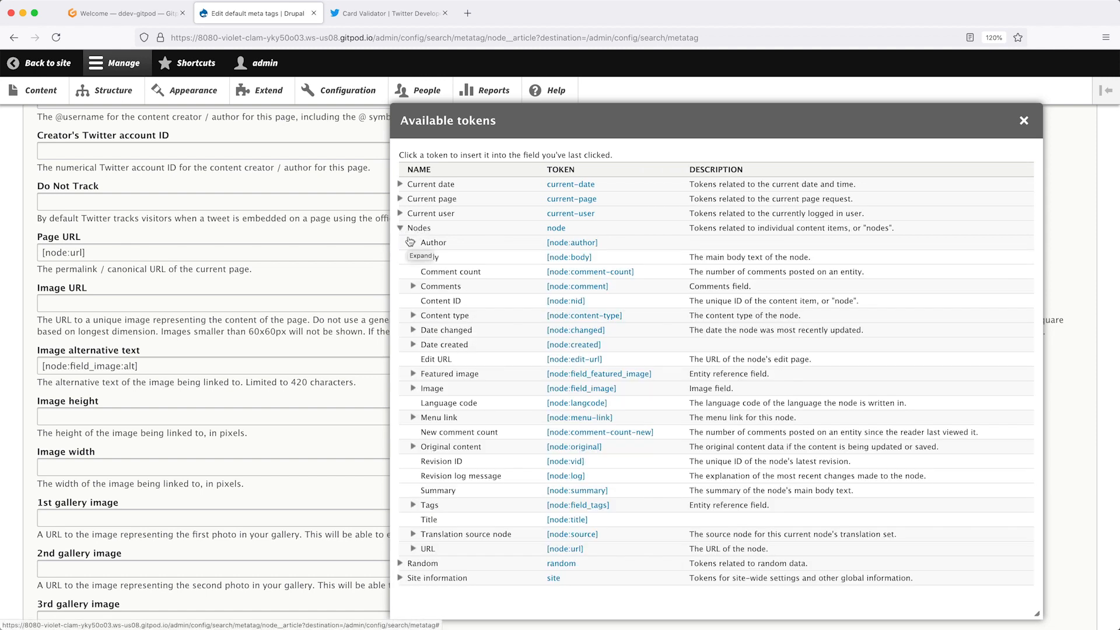
pyautogui.click(413, 374)
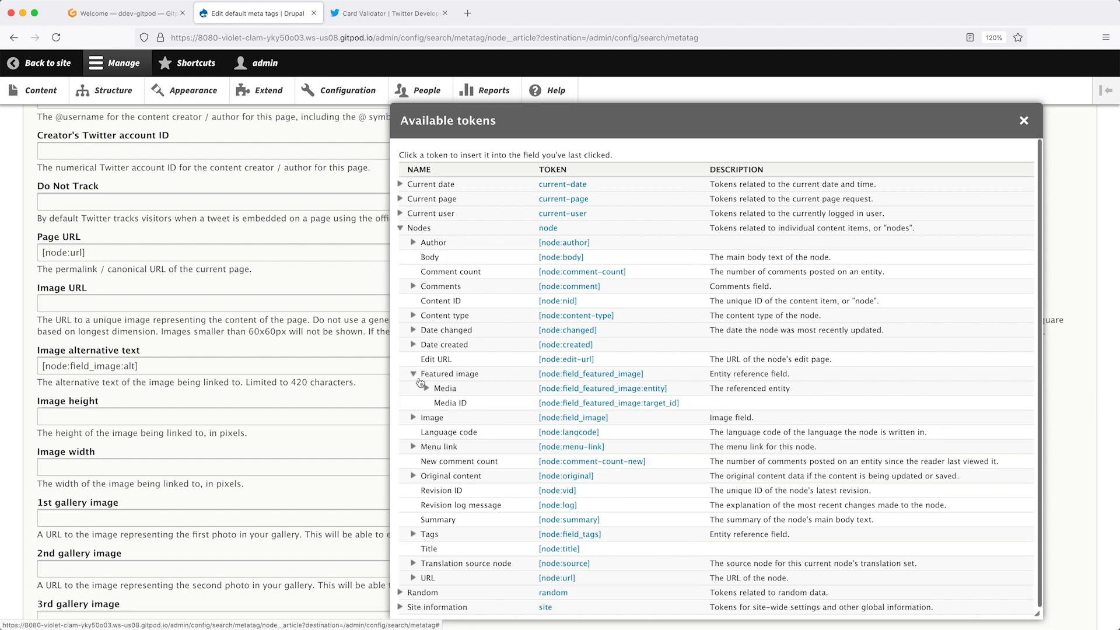
pyautogui.click(428, 390)
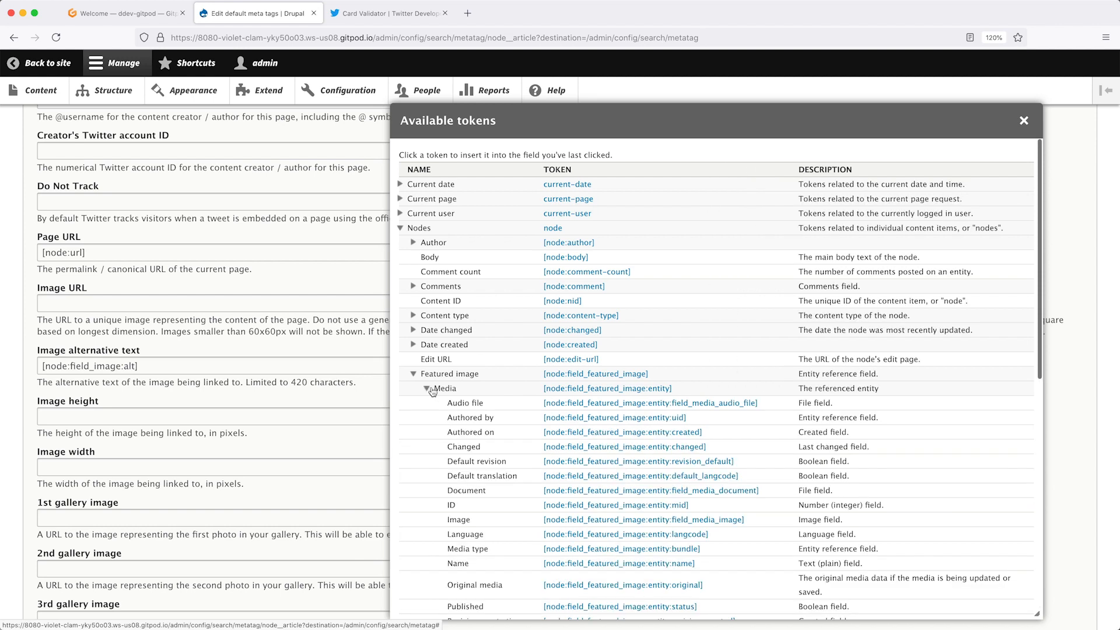
pyautogui.scroll(-2, 473, 404)
pyautogui.scroll(-1, 480, 406)
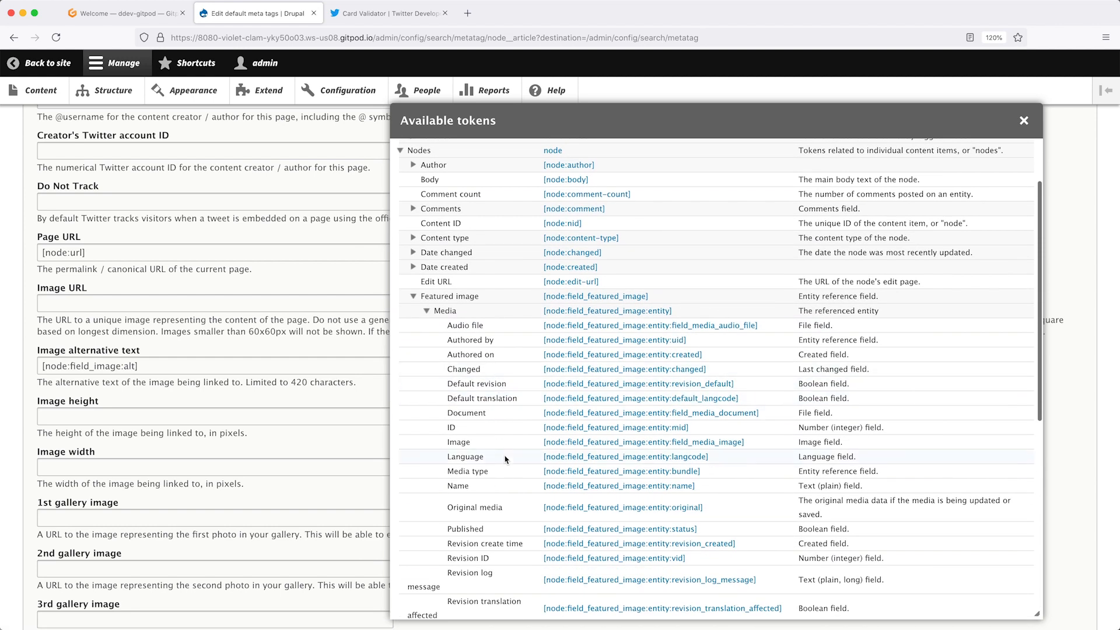
pyautogui.scroll(-2, 508, 429)
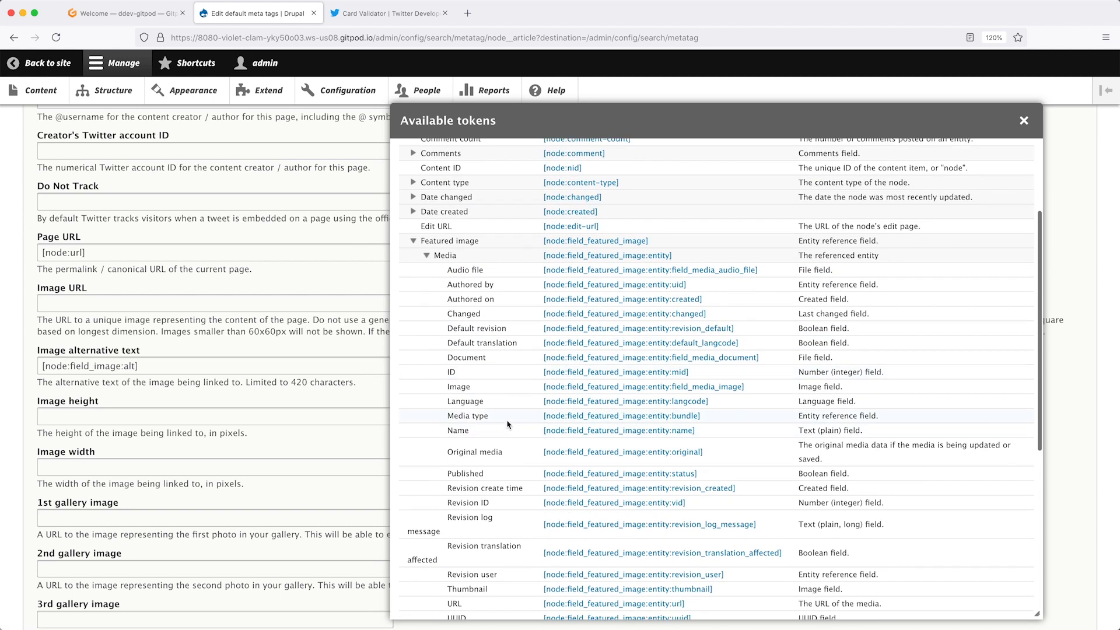
pyautogui.scroll(-4, 514, 417)
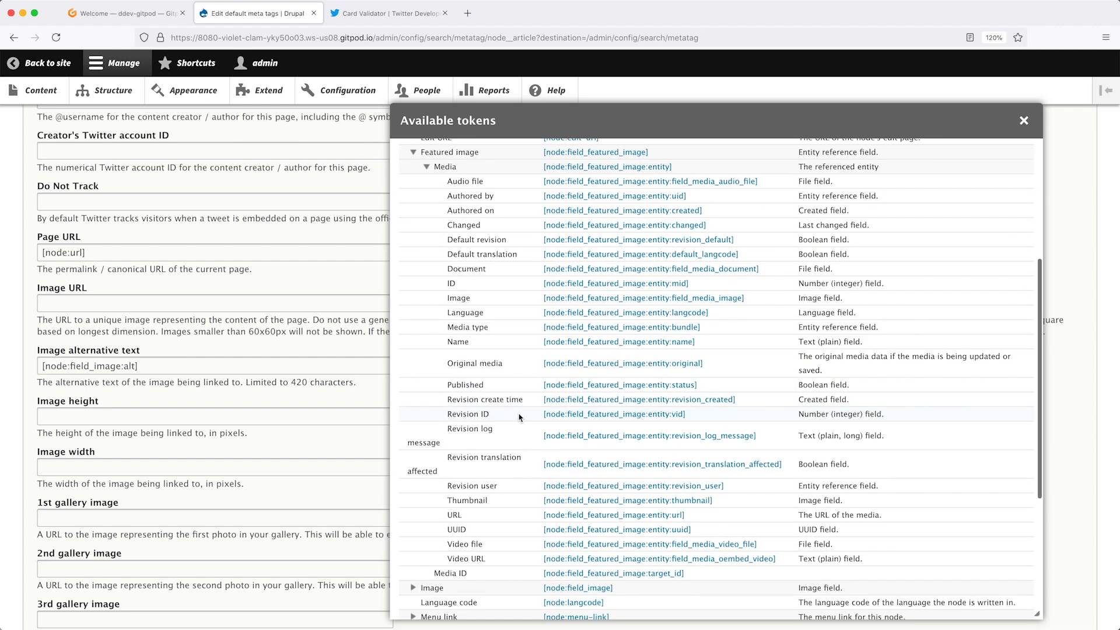
pyautogui.moveTo(441, 303); pyautogui.dragTo(770, 306)
pyautogui.click(312, 287)
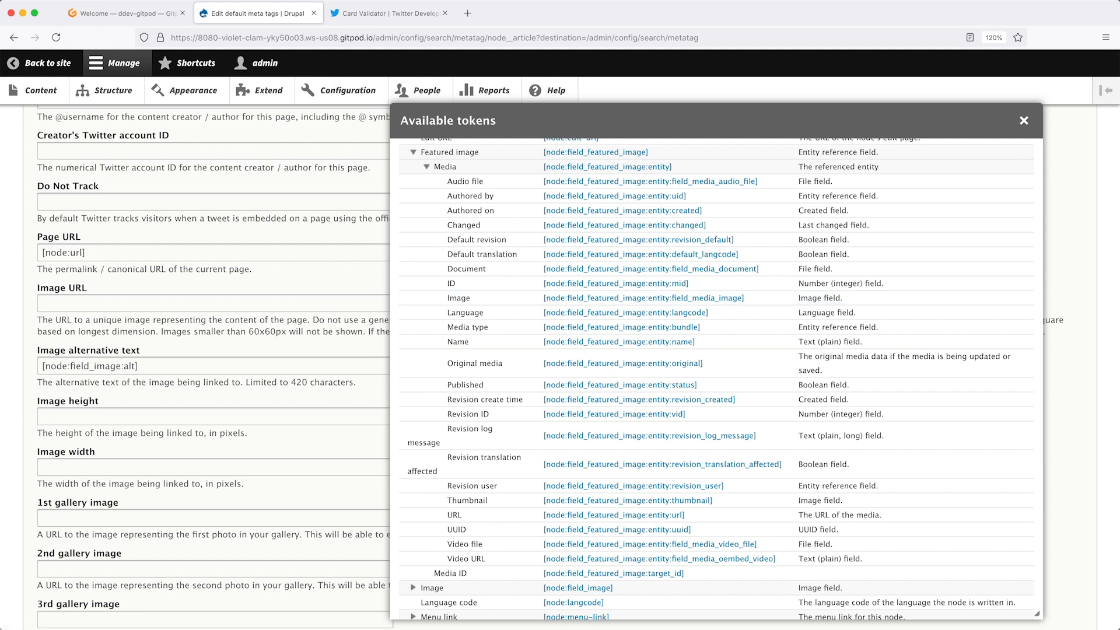
pyautogui.click(305, 304)
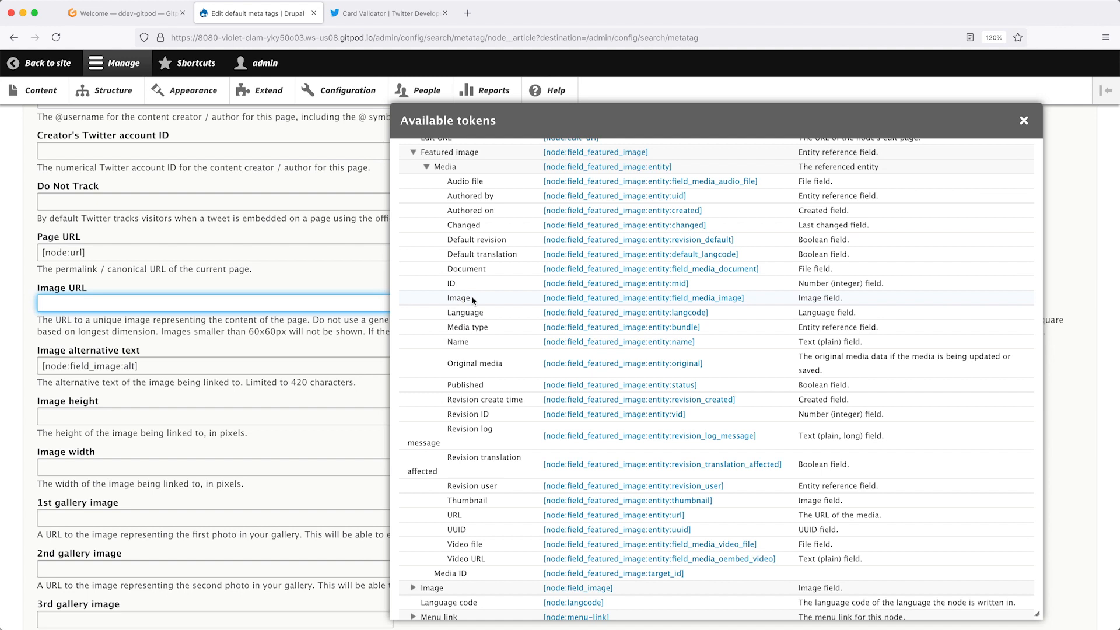
pyautogui.click(701, 297)
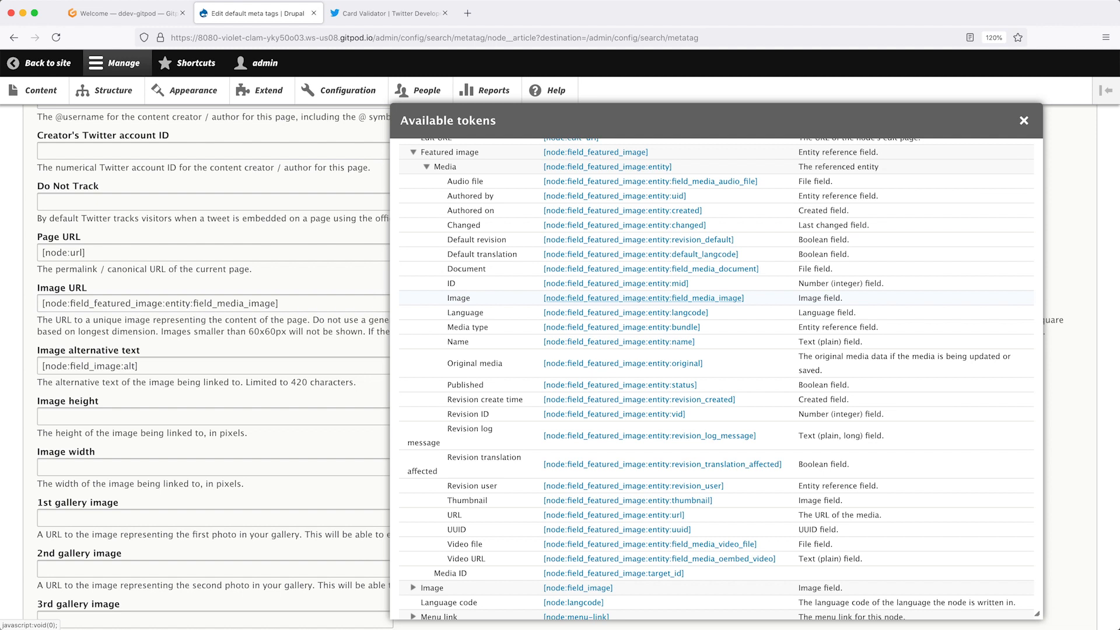
# - Copy the Image URL token into the Image alternative text and extend it to [node:field_featured_image:entity:field_media_image:alt]
pyautogui.tripleClick(325, 303)
pyautogui.press('super+c')
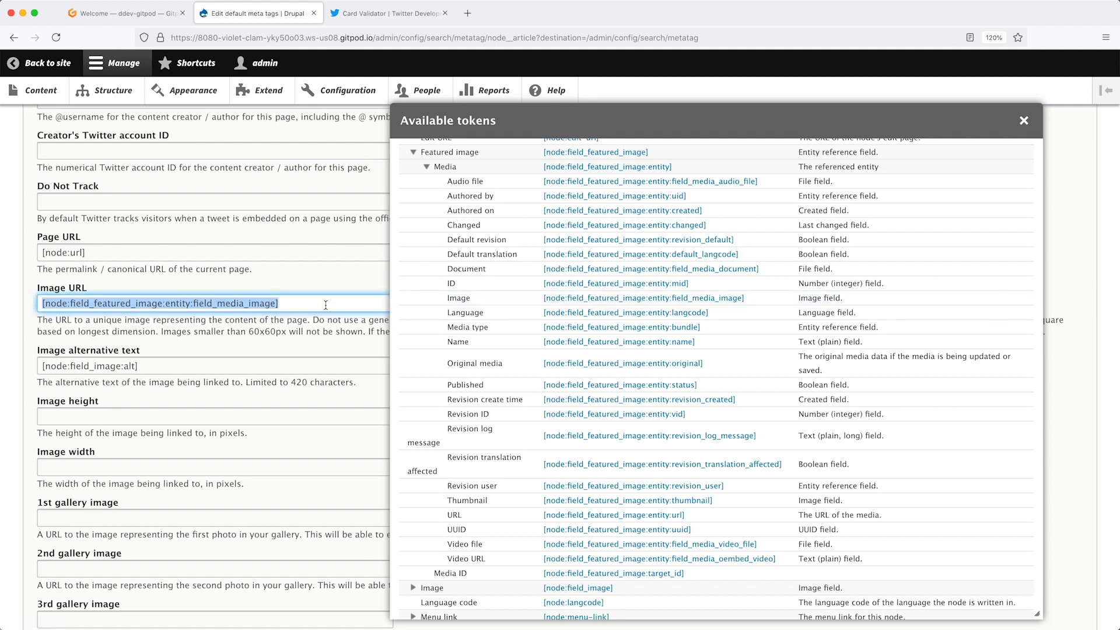
pyautogui.click(228, 366)
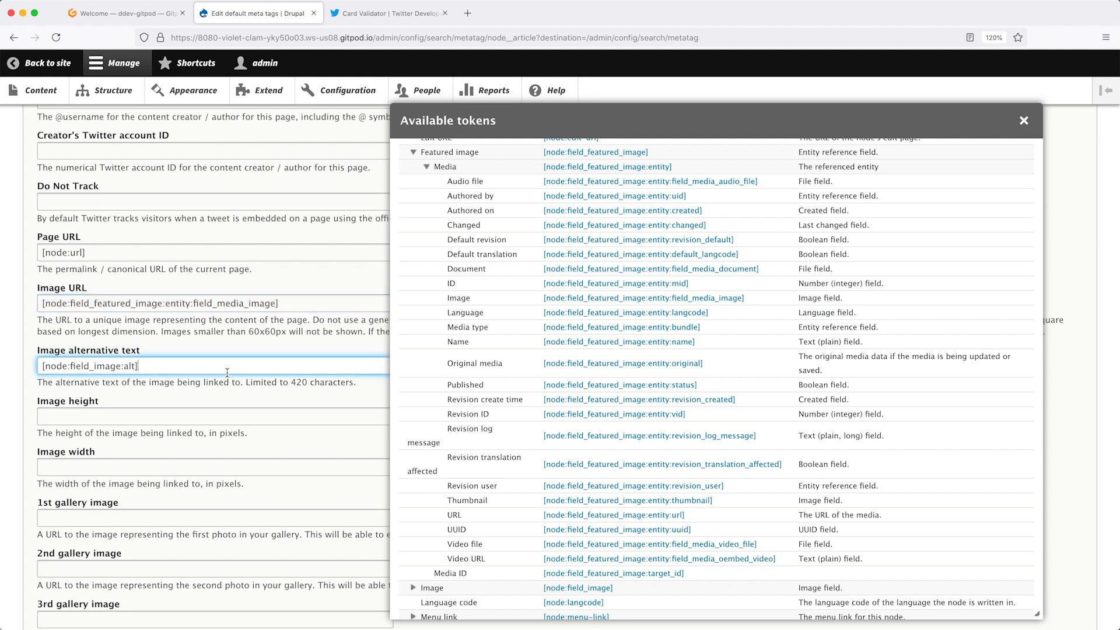
pyautogui.press('super+a')
pyautogui.press('super+v')
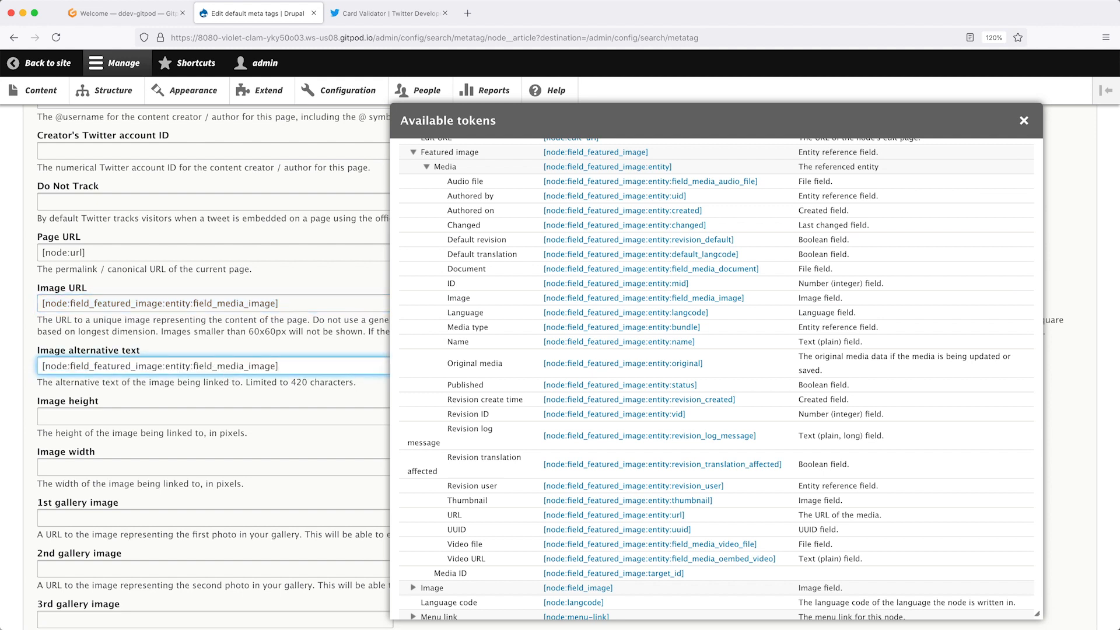
pyautogui.write(':alt')
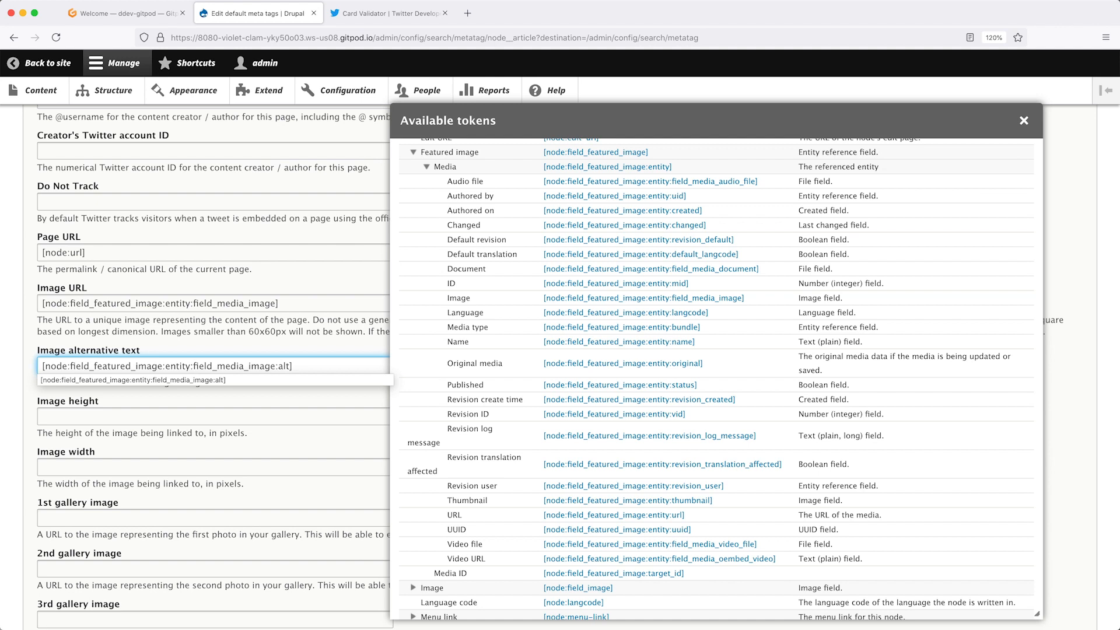
pyautogui.click(327, 365)
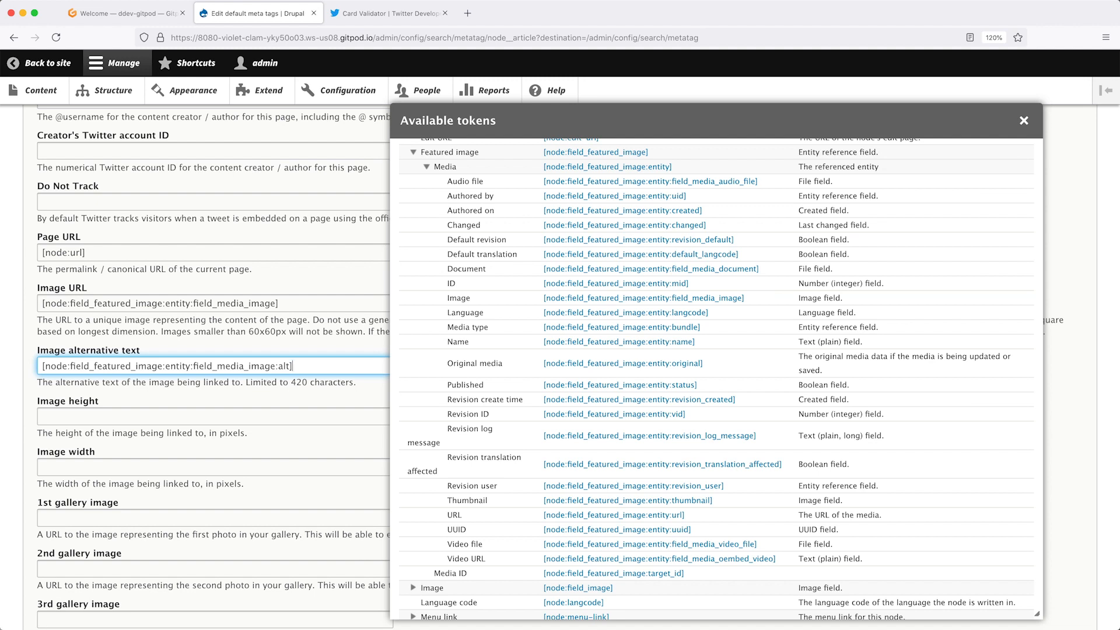
# - Close the list of available tokens and save the Article's default meta tags
pyautogui.click(1024, 121)
pyautogui.scroll(-8, 477, 388)
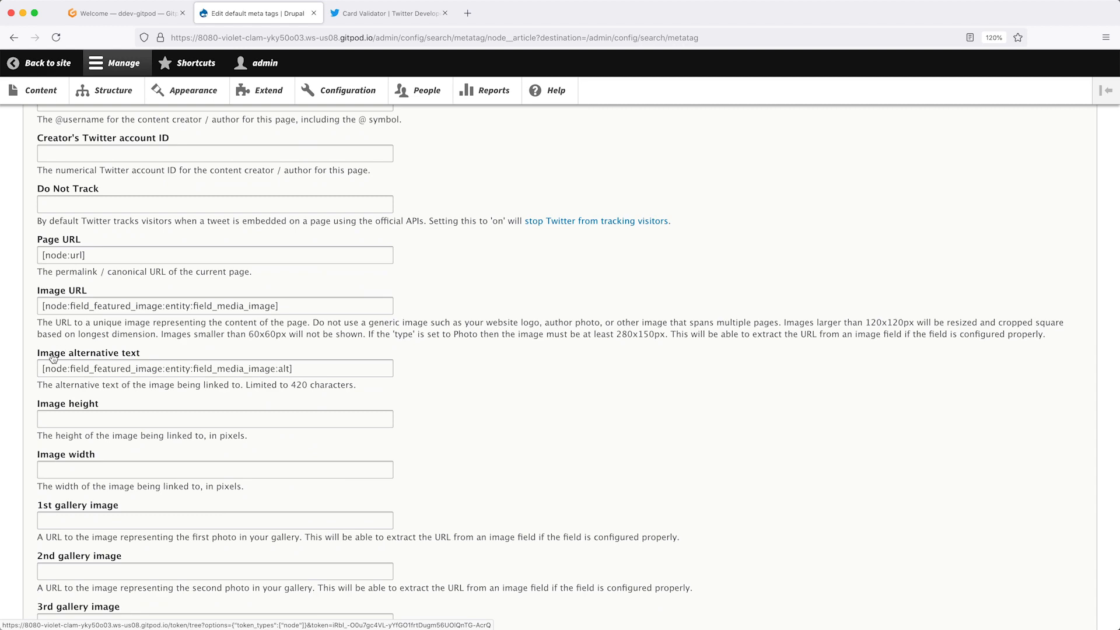
pyautogui.click(318, 368)
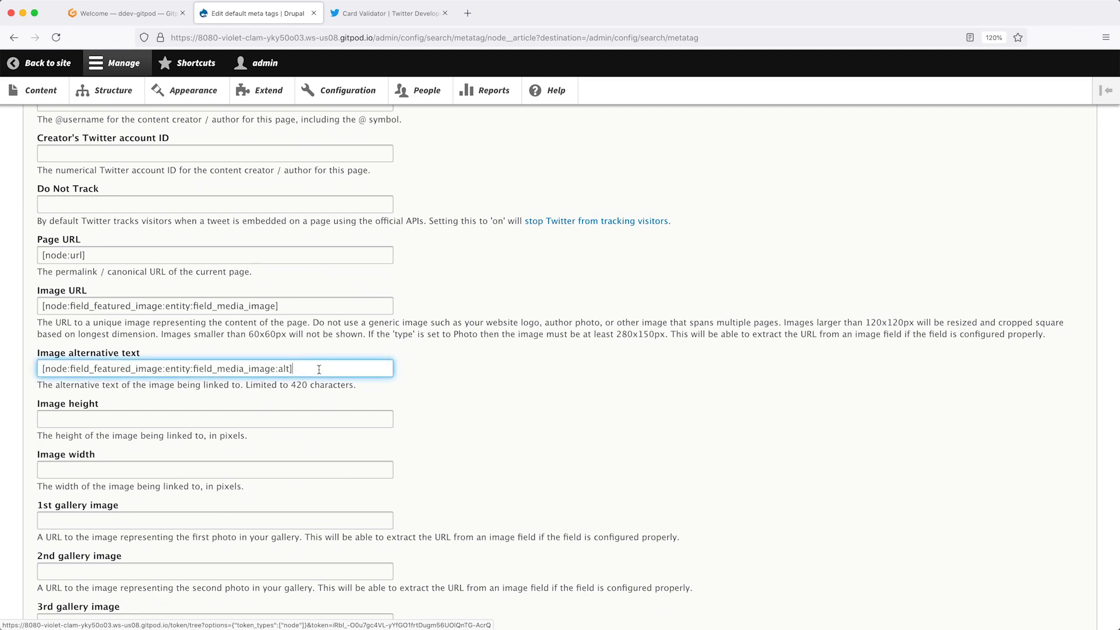
pyautogui.scroll(-15, 461, 387)
pyautogui.click(49, 556)
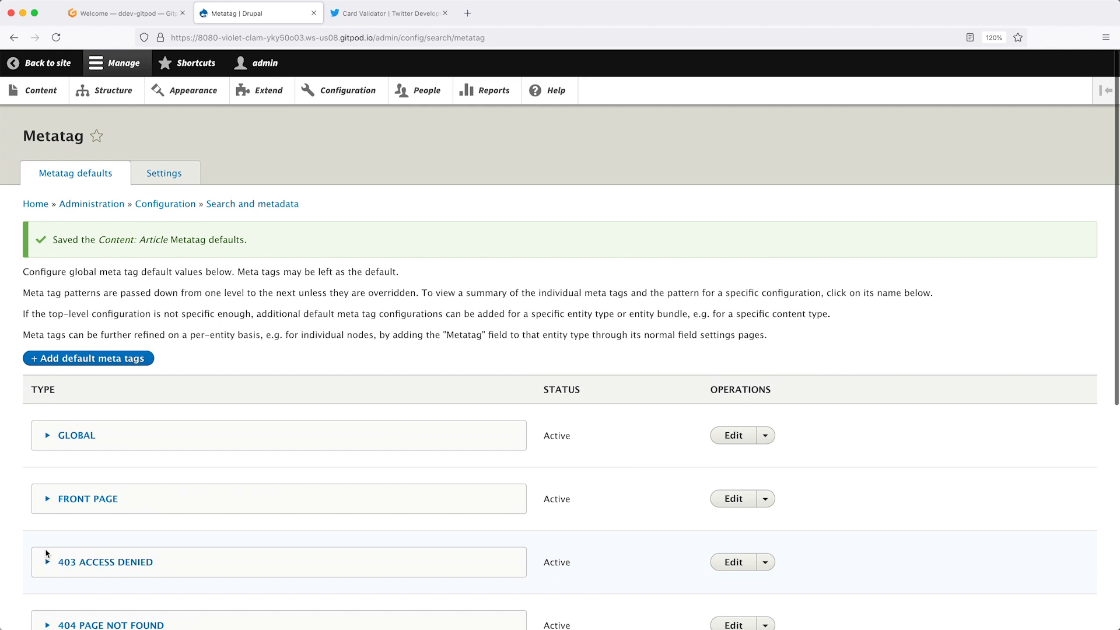
# - Open Test Article from the site's content list and view its page source
pyautogui.click(40, 91)
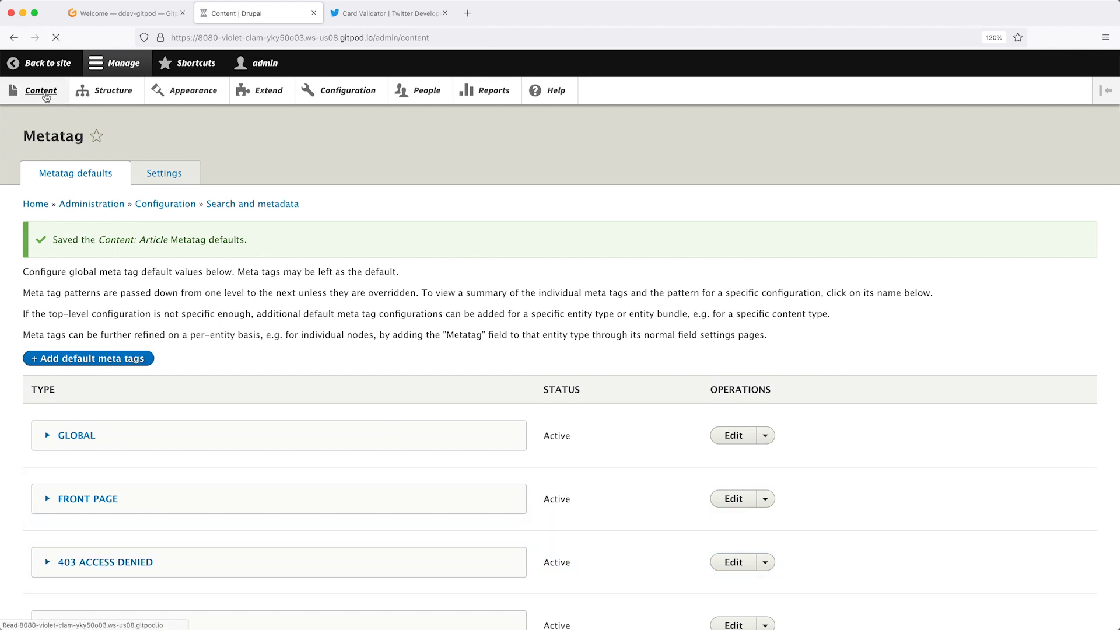
pyautogui.click(83, 445)
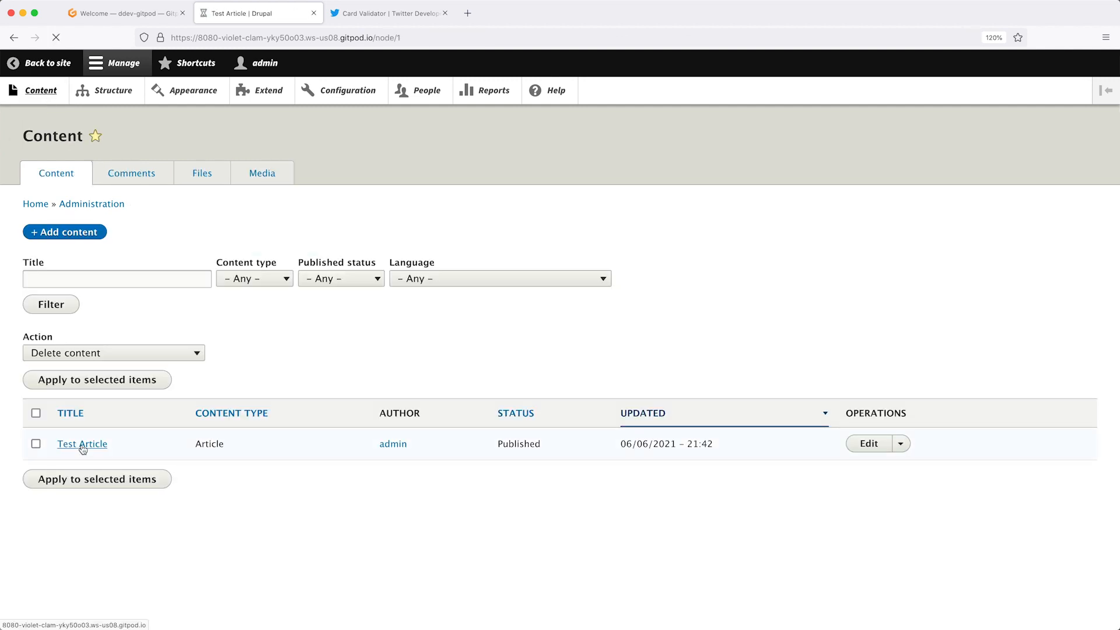
pyautogui.rightClick(558, 256)
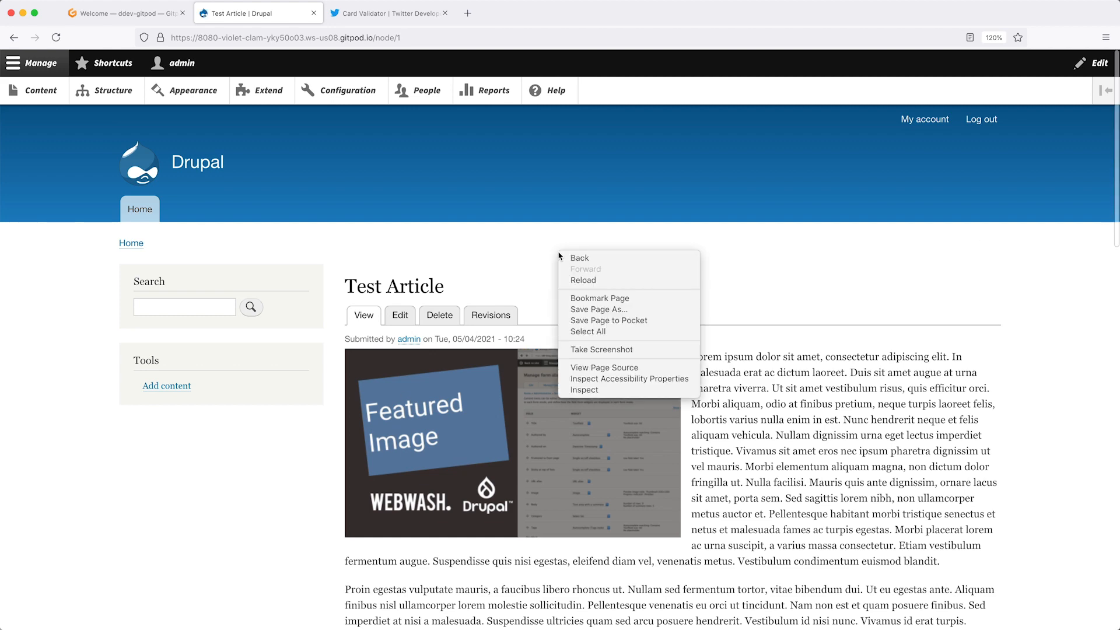
pyautogui.click(604, 368)
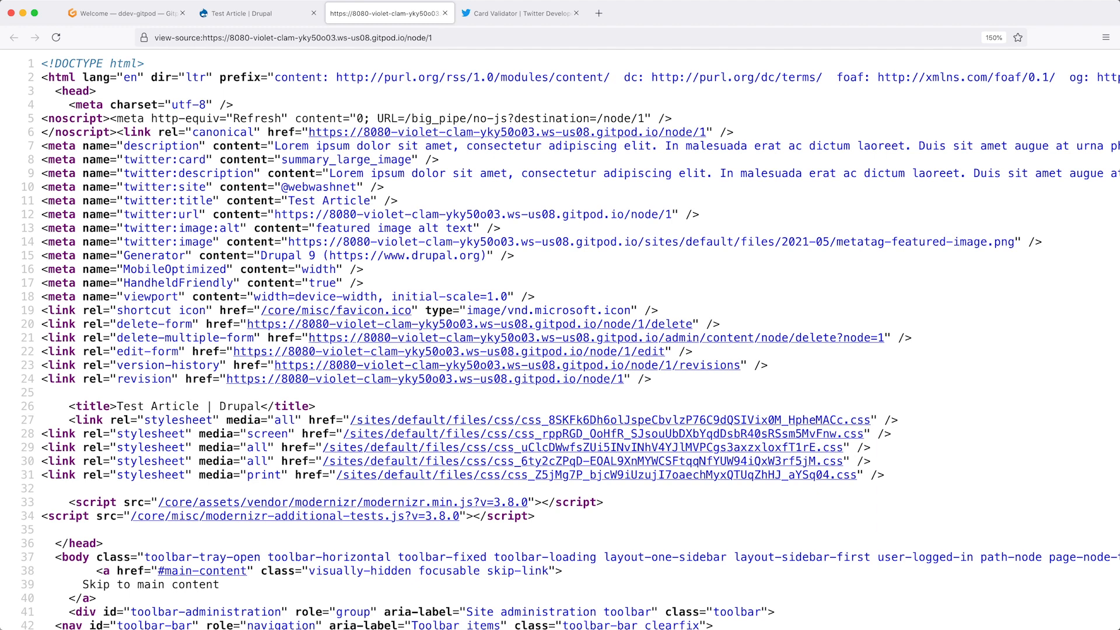
# - Return to the Drupal site and clear all caches from the Performance configuration page
pyautogui.click(263, 12)
pyautogui.click(331, 92)
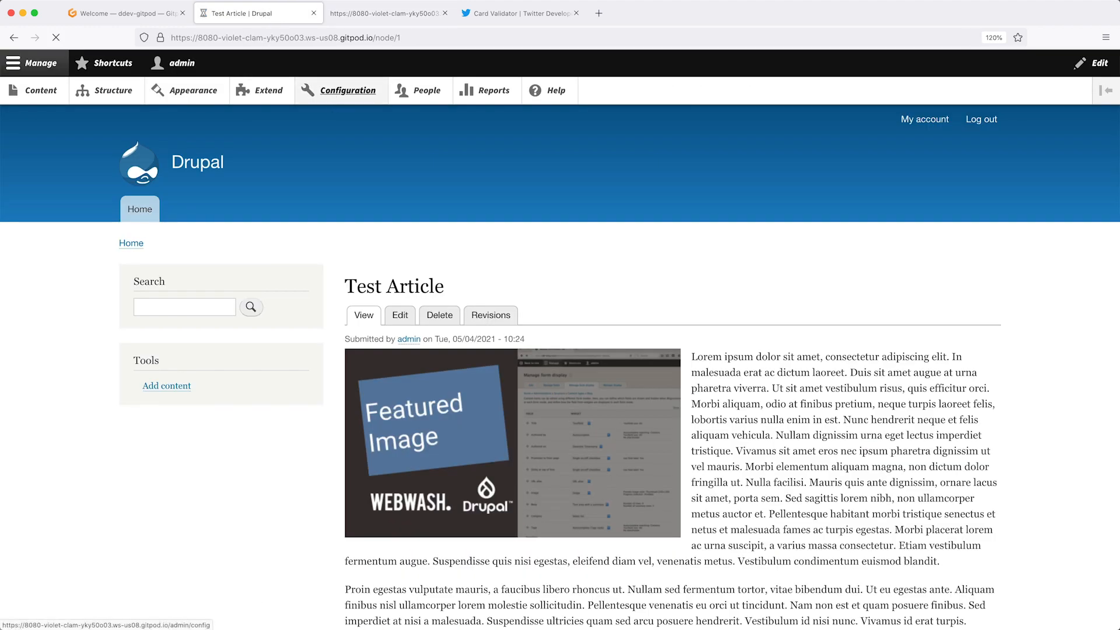
pyautogui.click(96, 434)
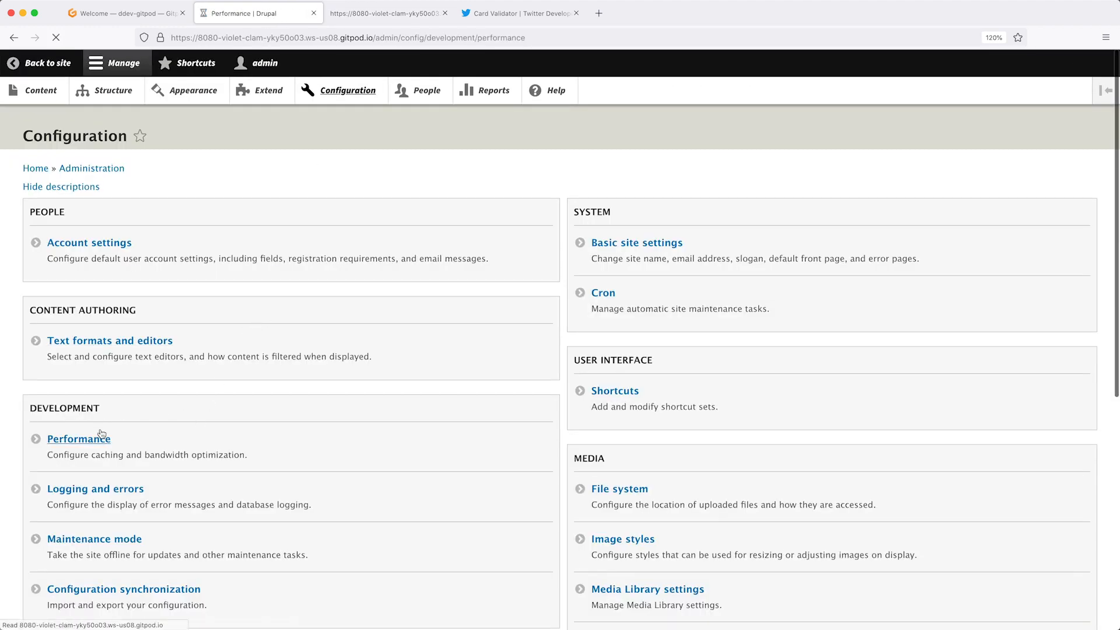
pyautogui.click(91, 234)
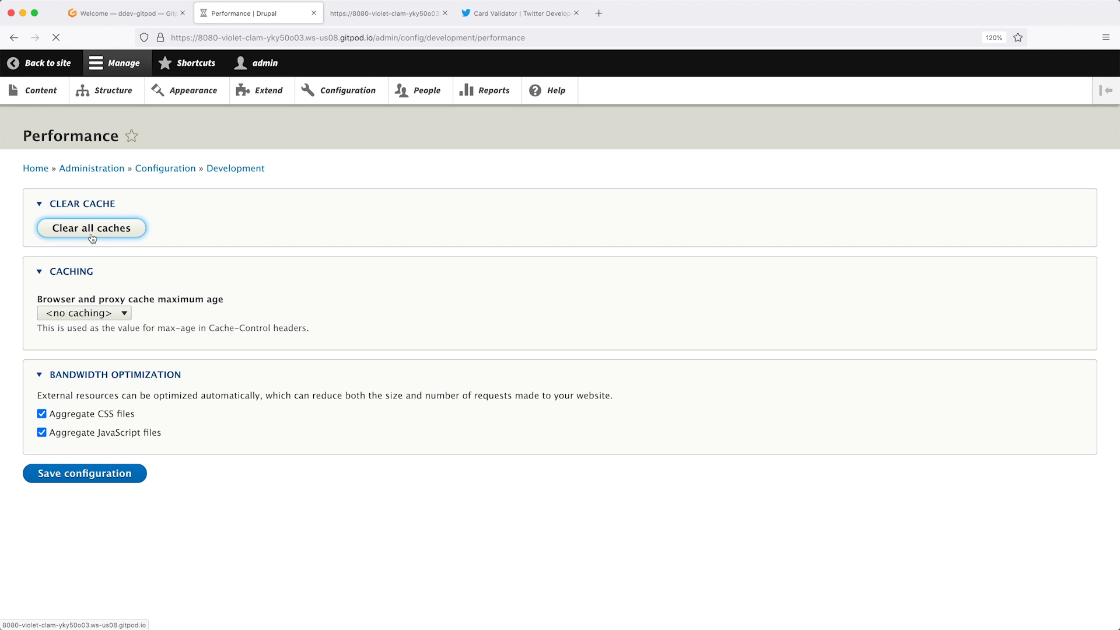
# - Copy the twitter:image URL from the article's page source and open it in a new browser tab
pyautogui.click(373, 17)
pyautogui.moveTo(290, 243); pyautogui.dragTo(1012, 244)
pyautogui.press('super+c')
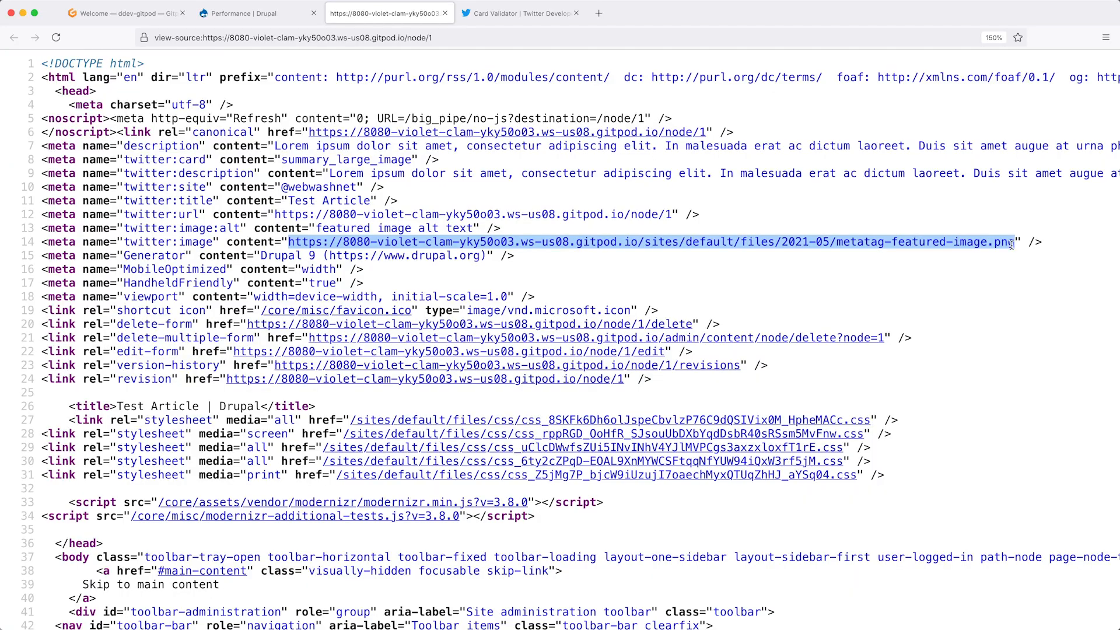
pyautogui.press('super+t')
pyautogui.press('super+v')
pyautogui.press('Return')
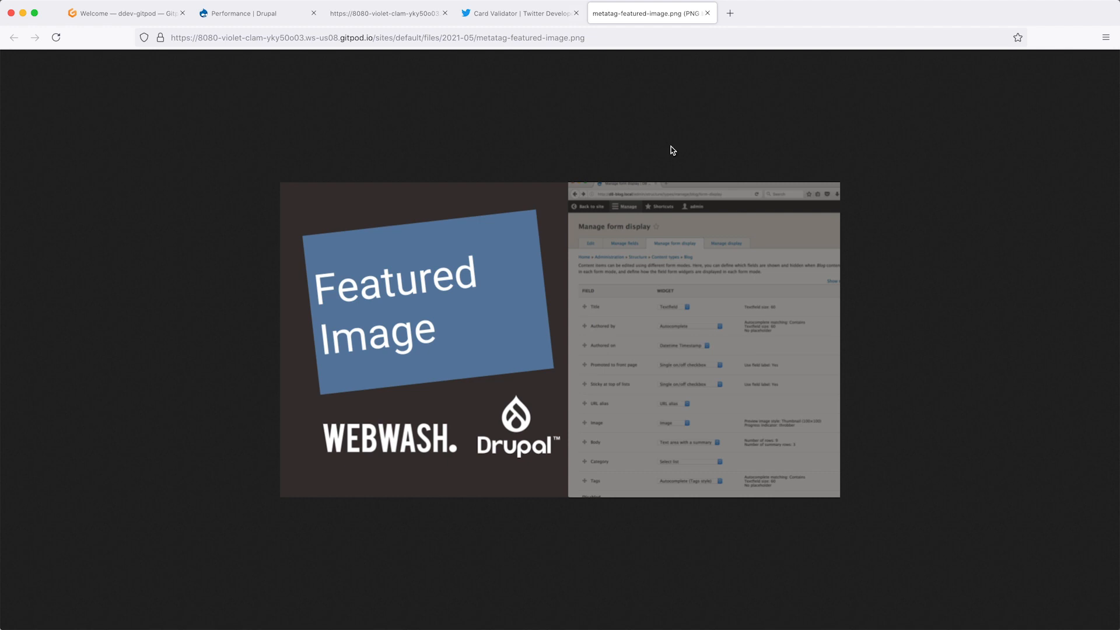
# - Reload Test Article's page source and examine the twitter:image:alt value
pyautogui.click(405, 20)
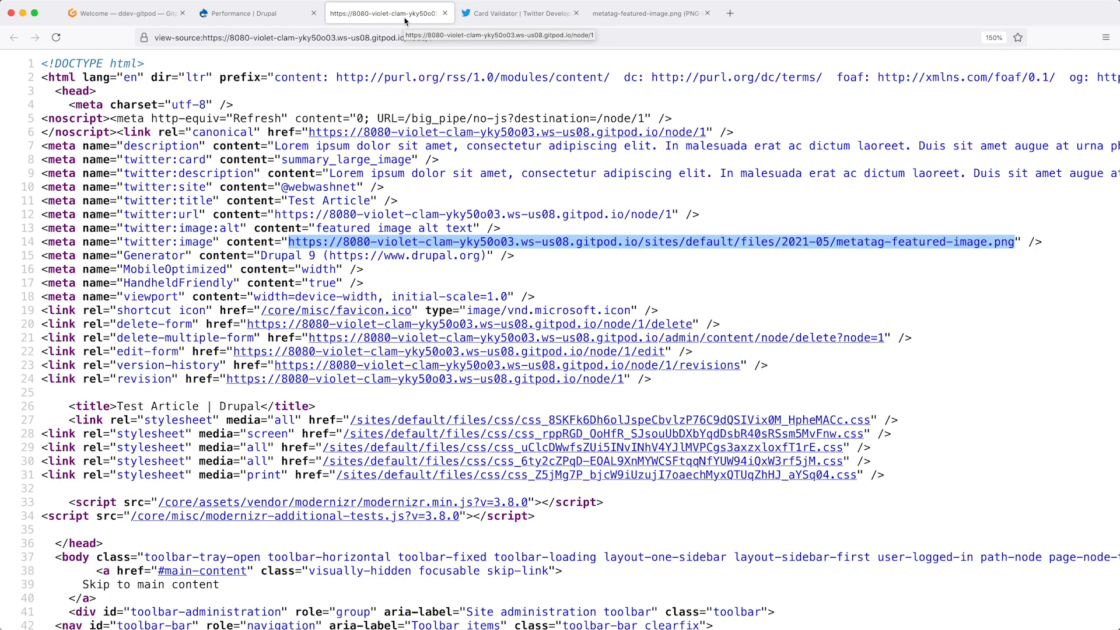
pyautogui.press('super+r')
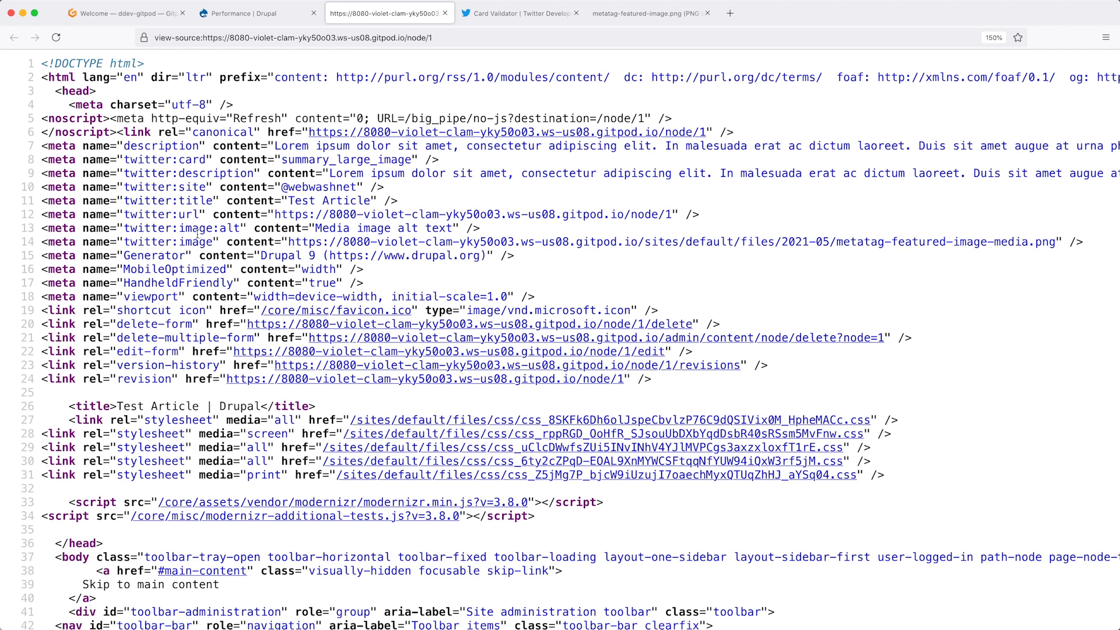
pyautogui.moveTo(316, 228); pyautogui.dragTo(363, 229)
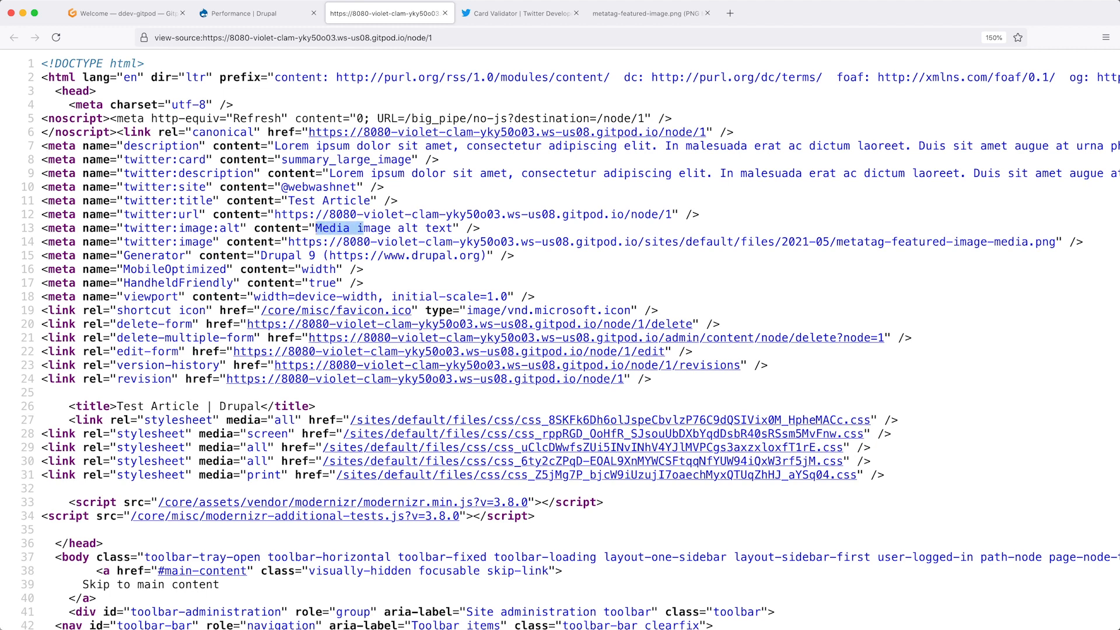
pyautogui.click(363, 229)
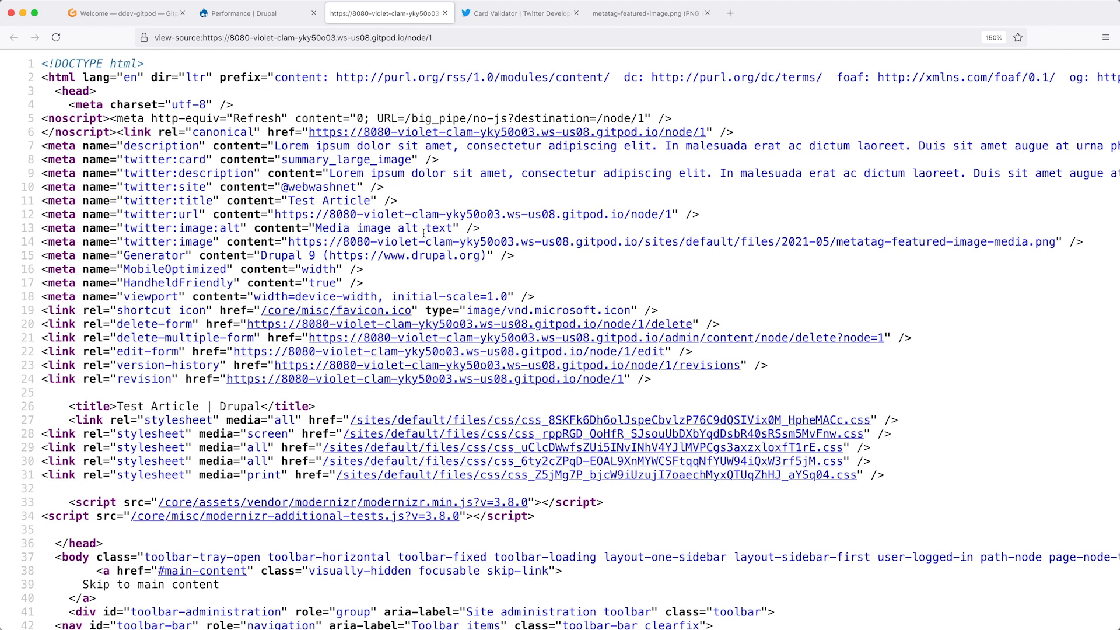
# - Copy the metatag-featured-image-media.png URL from the twitter:image tag and load it in the browser tab showing the previous image
pyautogui.doubleClick(1018, 243)
pyautogui.click(1060, 243)
pyautogui.moveTo(1060, 243); pyautogui.dragTo(288, 241)
pyautogui.press('super+c')
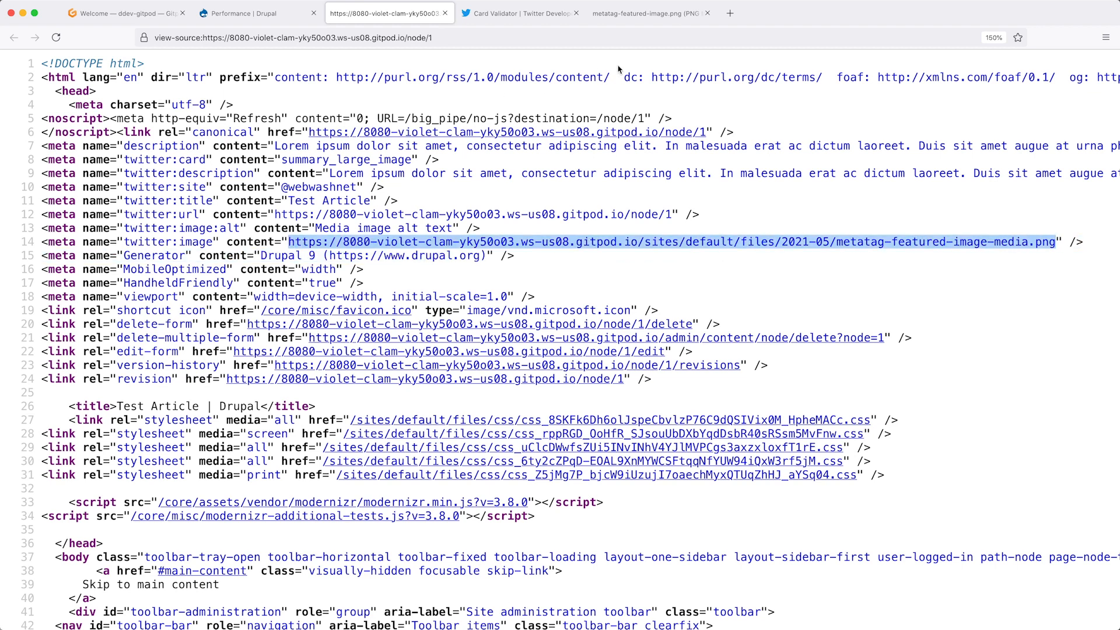
pyautogui.click(662, 14)
pyautogui.doubleClick(645, 38)
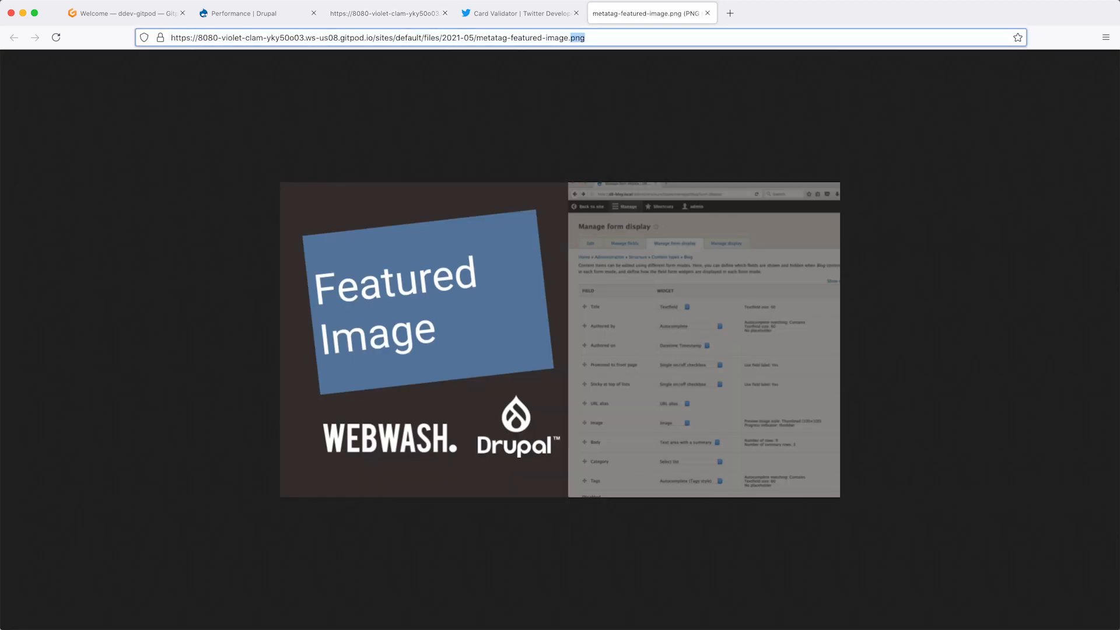
pyautogui.press('shift+super+Left')
pyautogui.press('super+Right')
pyautogui.press('shift+super+Left')
pyautogui.press('super+v')
pyautogui.press('Return')
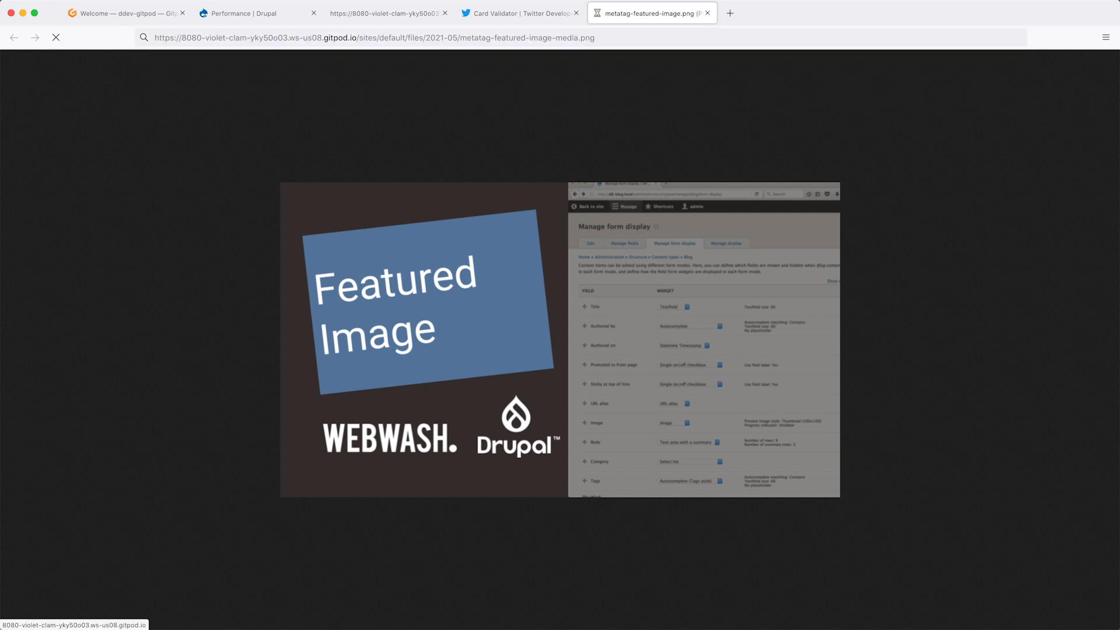